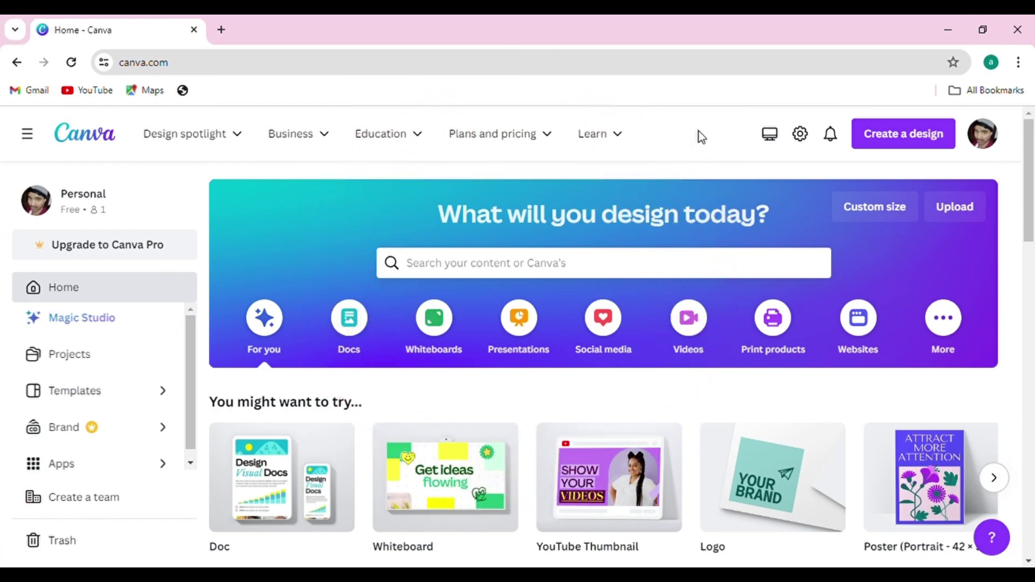
Create a new blank design at the recently used 8.5 × 5 in custom size
{"action": "left_click", "coordinate": [866, 210]}
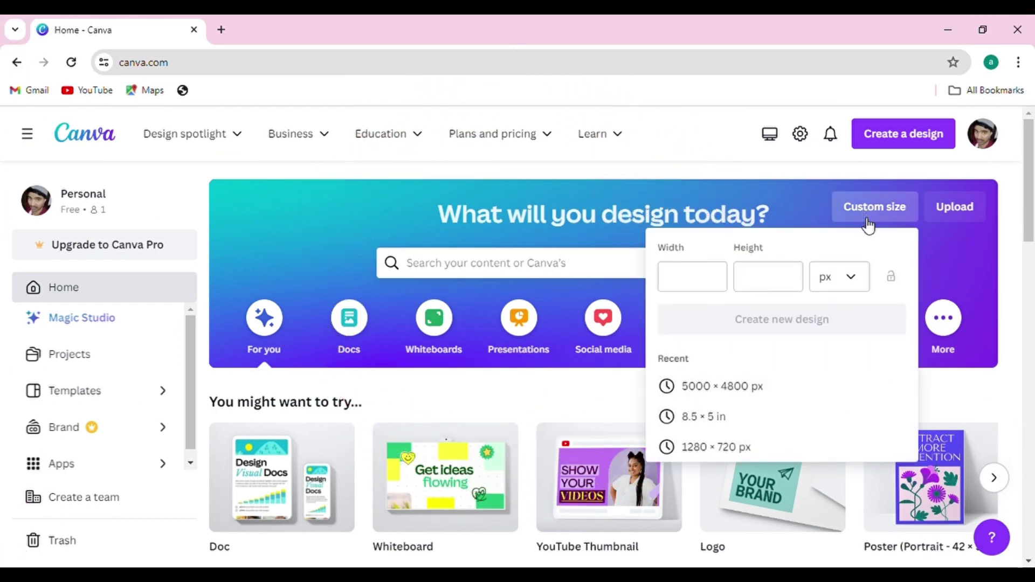
{"action": "left_click", "coordinate": [707, 419]}
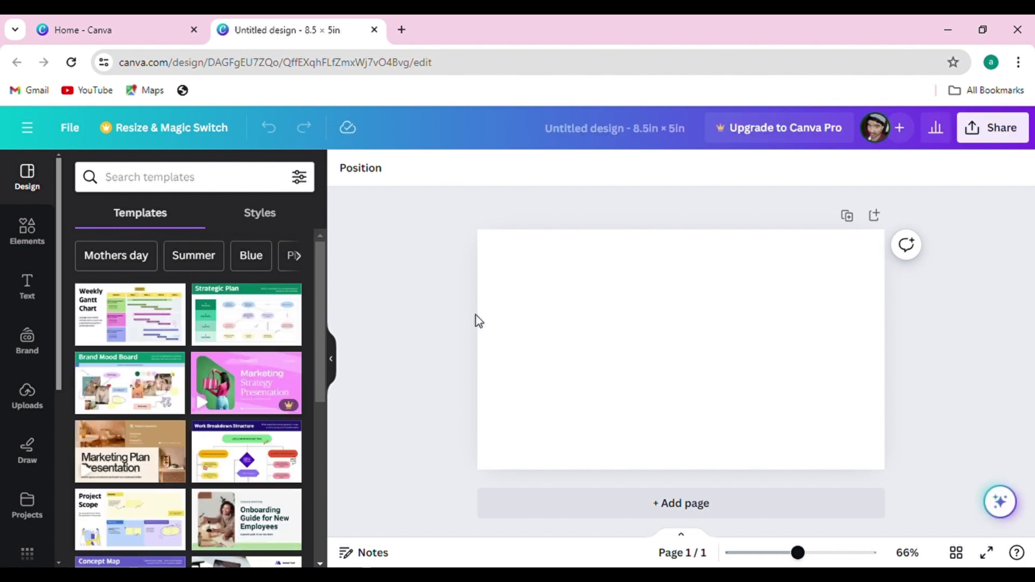
Add a square from Elements and stretch it into a wide grey band across the page middle
{"action": "left_click", "coordinate": [29, 231]}
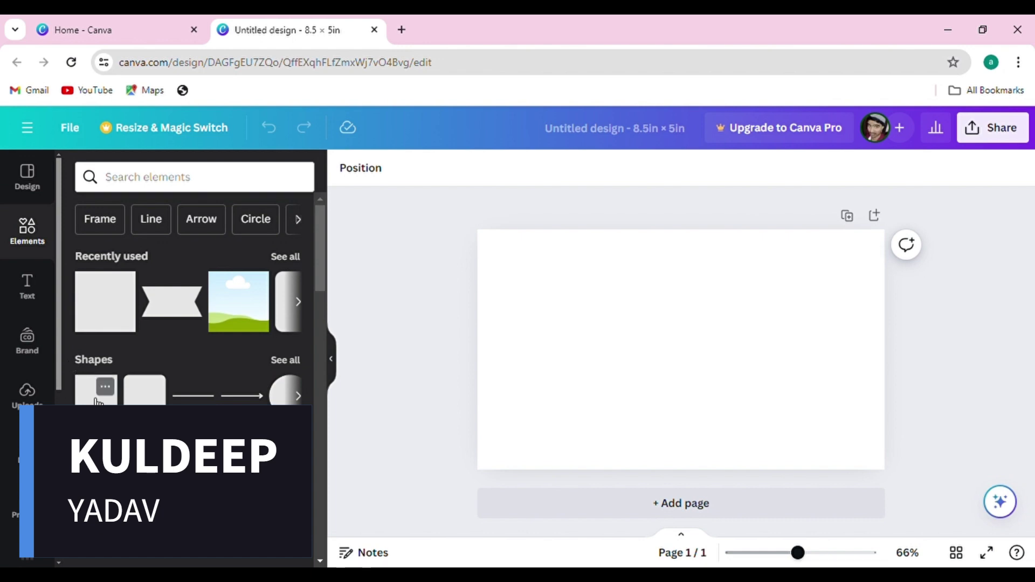
{"action": "left_click", "coordinate": [109, 305]}
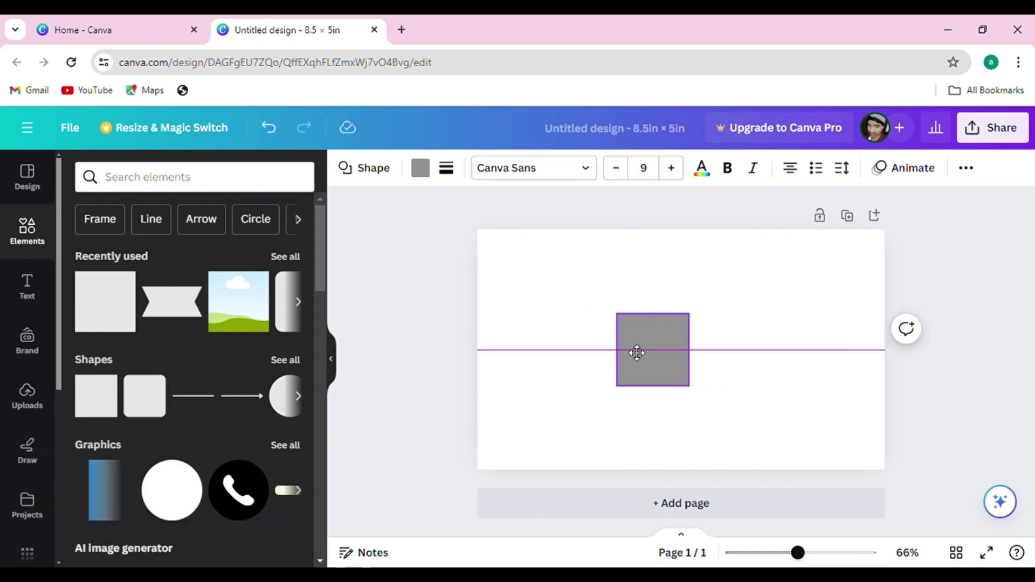
{"action": "left_click_drag", "start_coordinate": [661, 340], "coordinate": [626, 345]}
{"action": "left_click_drag", "start_coordinate": [703, 360], "coordinate": [856, 361]}
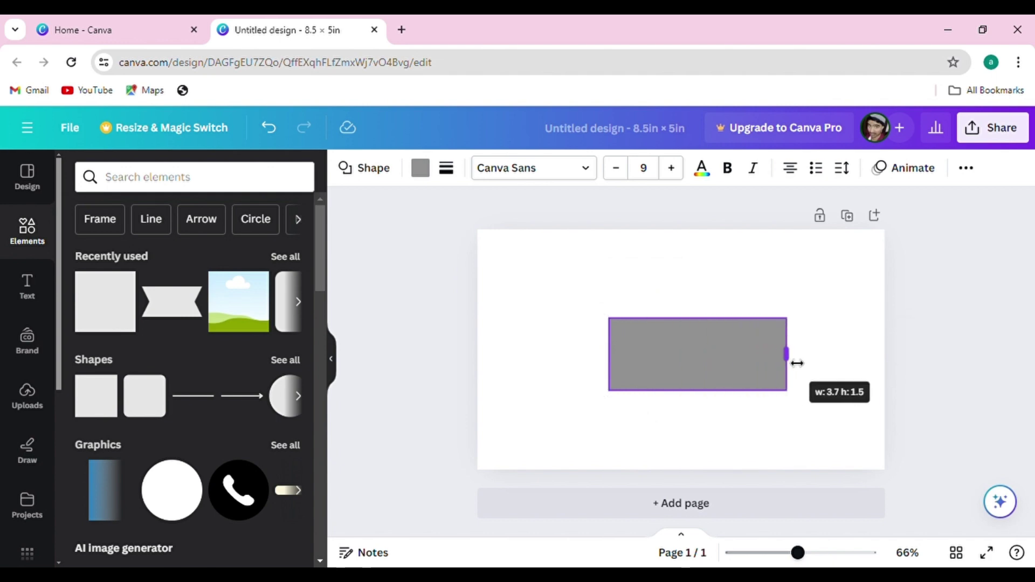
{"action": "left_click_drag", "start_coordinate": [763, 344], "coordinate": [722, 340]}
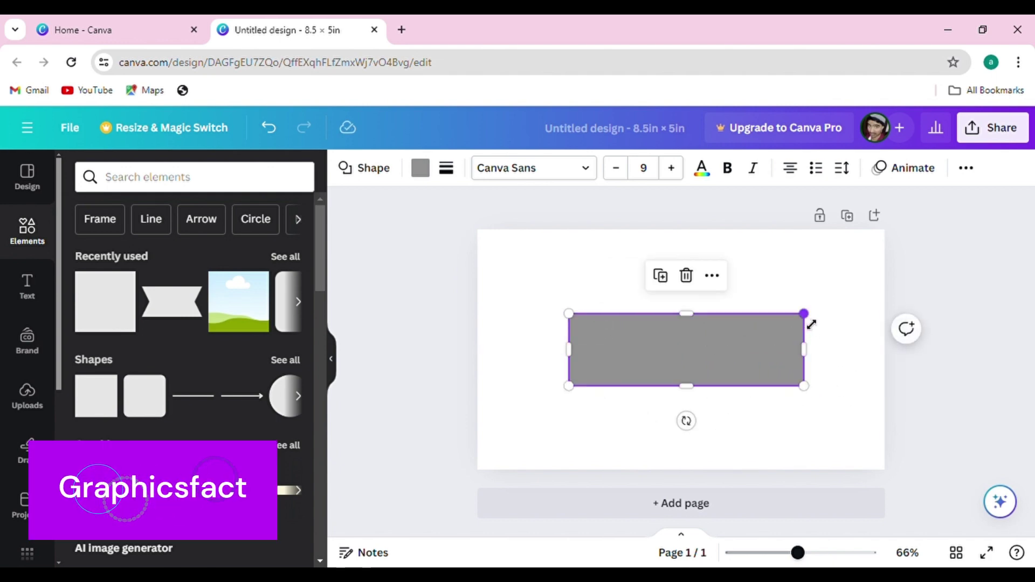
{"action": "left_click_drag", "start_coordinate": [806, 318], "coordinate": [861, 296]}
{"action": "left_click", "coordinate": [910, 260]}
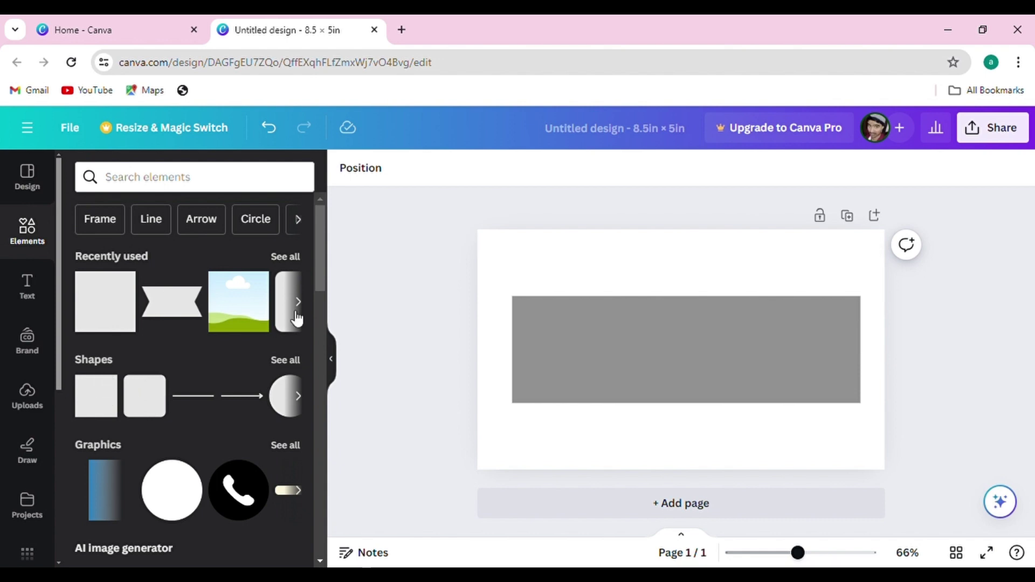
Add the recently used triangle shape onto the centre of the rectangle
{"action": "left_click", "coordinate": [292, 262]}
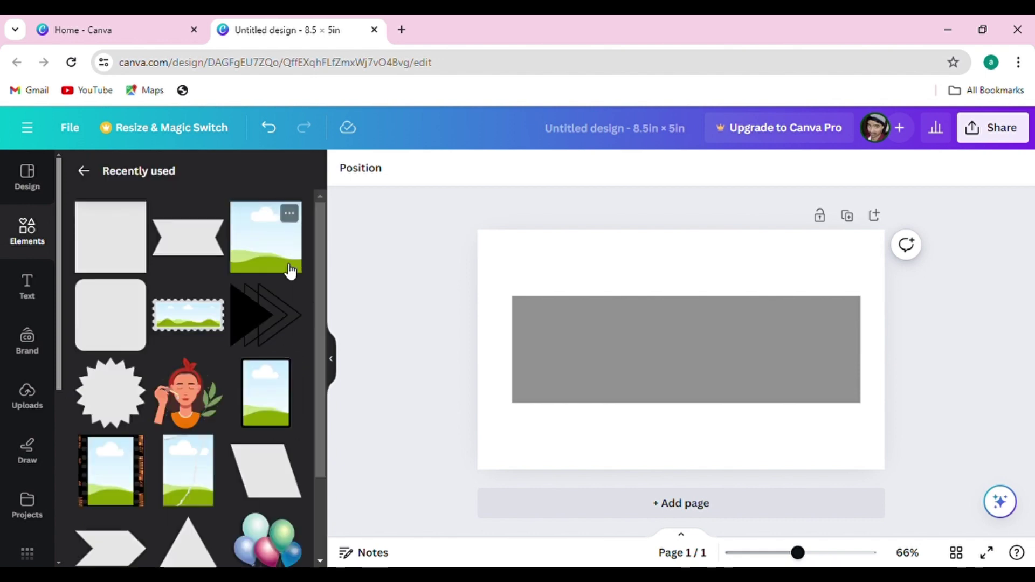
{"action": "scroll", "coordinate": [240, 384], "scroll_direction": "down", "scroll_amount": 2}
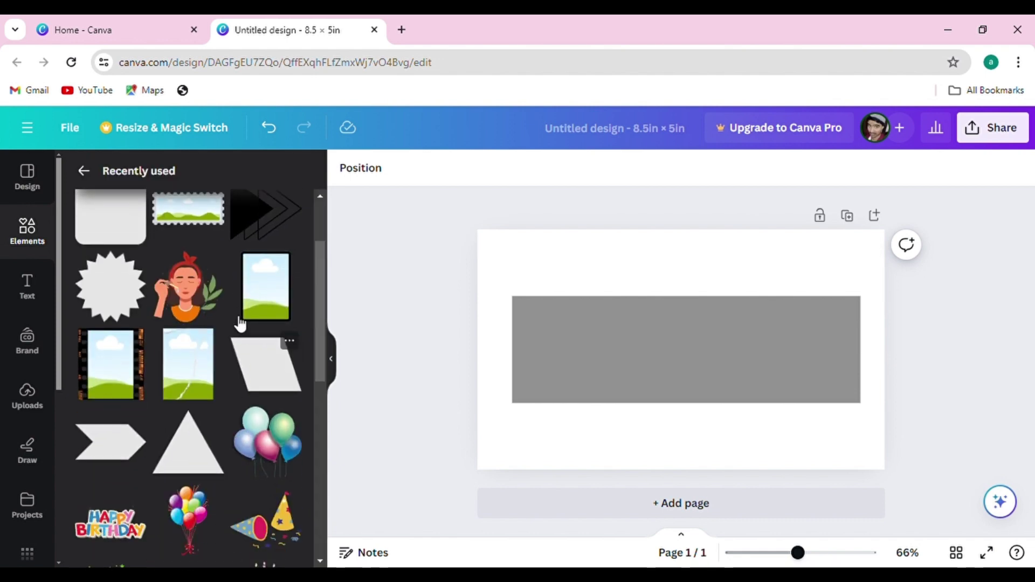
{"action": "double_click", "coordinate": [550, 361]}
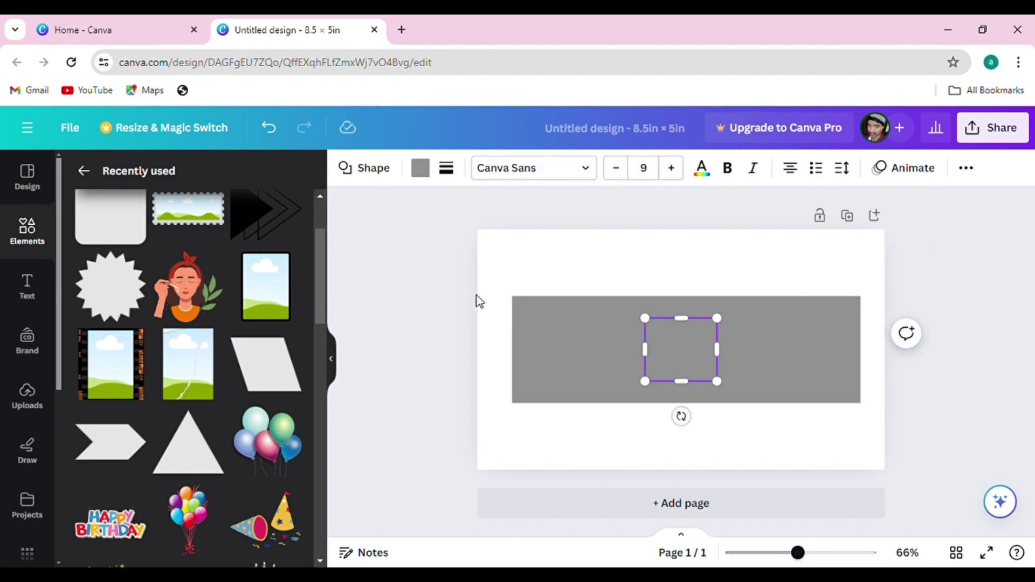
{"action": "left_click", "coordinate": [443, 288]}
{"action": "left_click", "coordinate": [692, 345]}
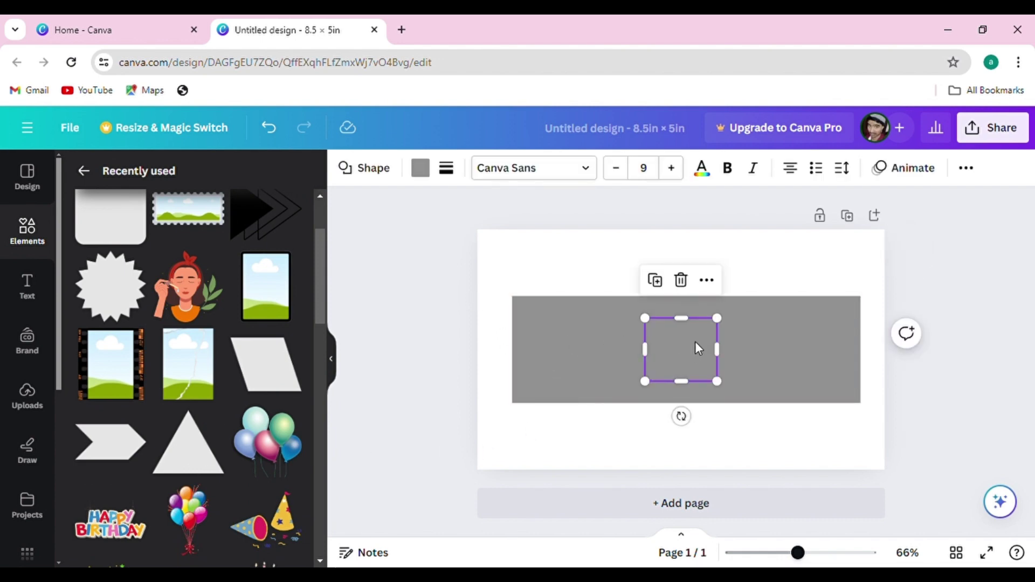
Colour the rectangle bright red (#FF0000) using the custom colour picker
{"action": "left_click", "coordinate": [761, 330]}
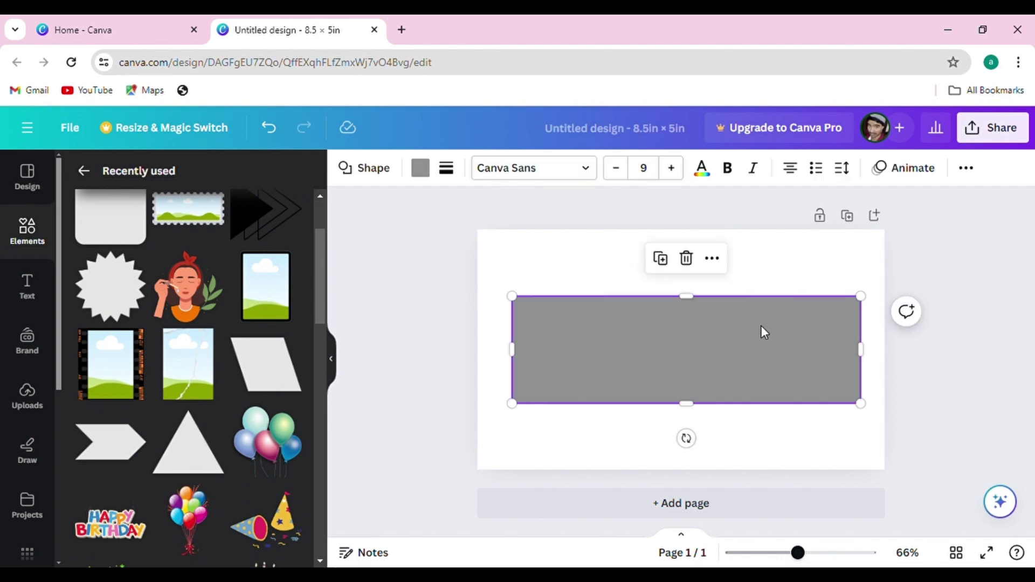
{"action": "left_click", "coordinate": [420, 168]}
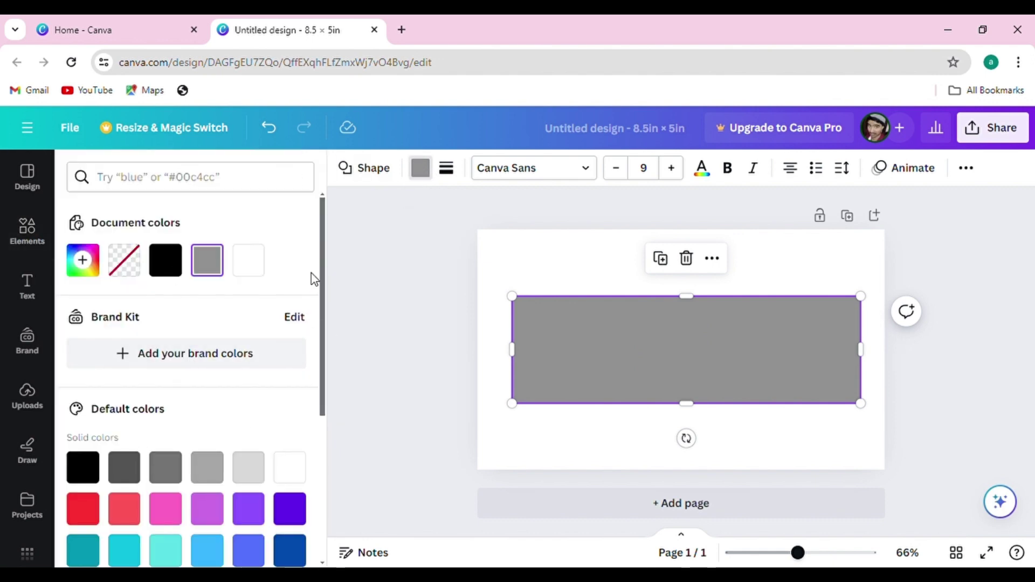
{"action": "mouse_move", "coordinate": [324, 246]}
{"action": "left_mouse_down"}
{"action": "mouse_move", "coordinate": [306, 414]}
{"action": "mouse_move", "coordinate": [322, 224]}
{"action": "left_mouse_up"}
{"action": "left_click", "coordinate": [83, 260]}
{"action": "left_click_drag", "start_coordinate": [270, 345], "coordinate": [286, 323]}
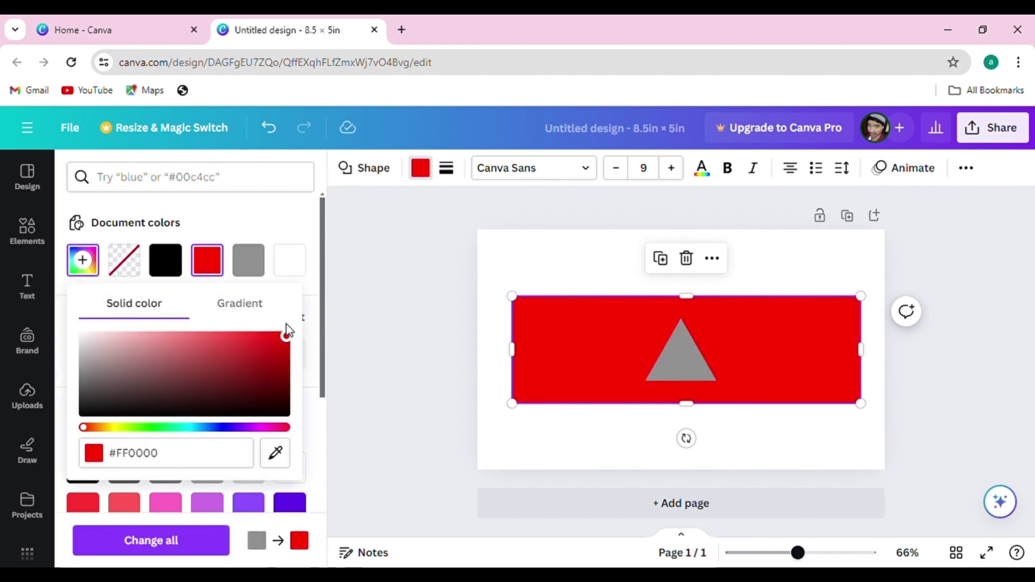
{"action": "left_click", "coordinate": [437, 313]}
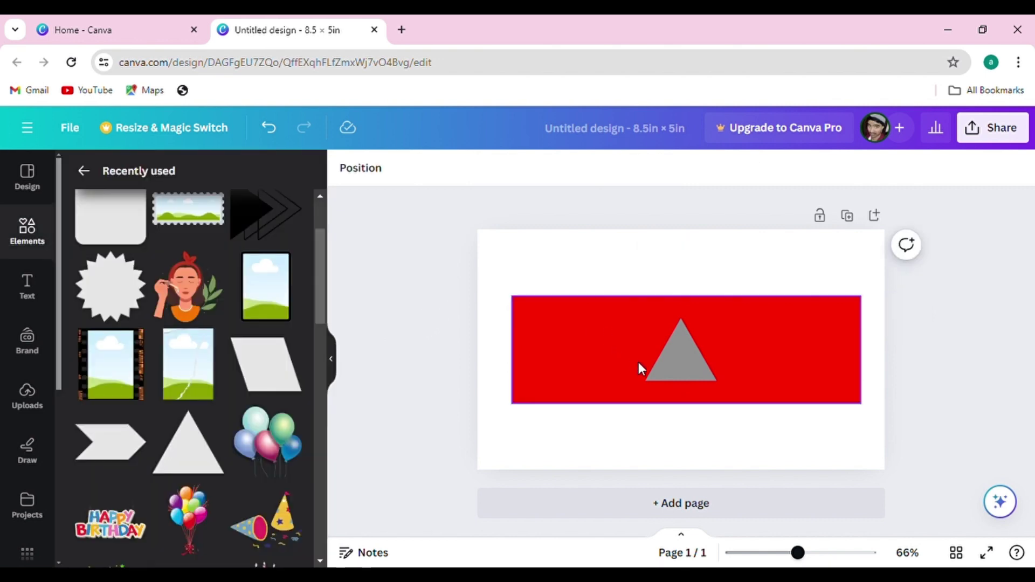
Rotate the triangle to 90°, make it white, and move it to the banner's left end
{"action": "left_click", "coordinate": [682, 355]}
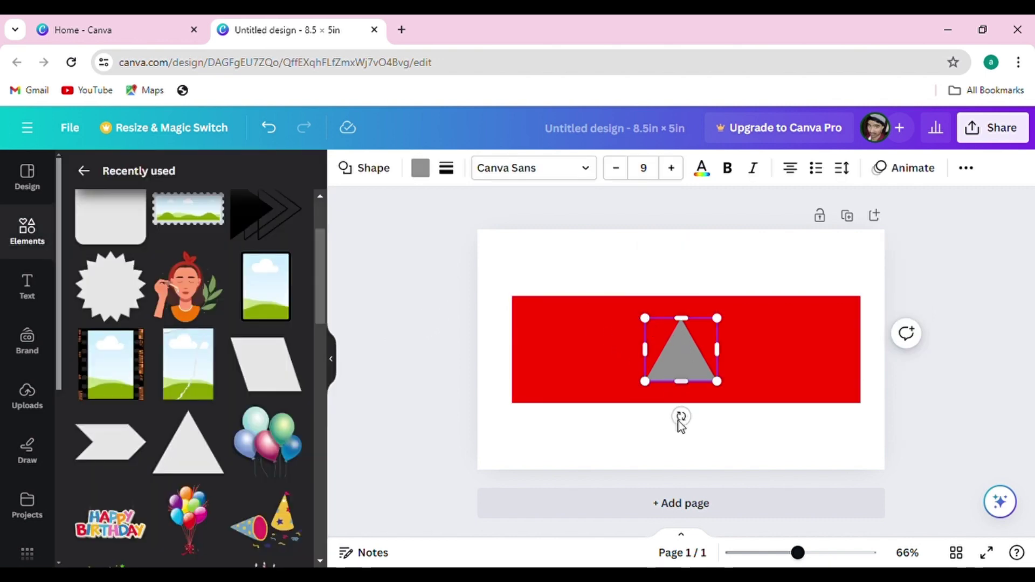
{"action": "left_click_drag", "start_coordinate": [689, 427], "coordinate": [640, 353]}
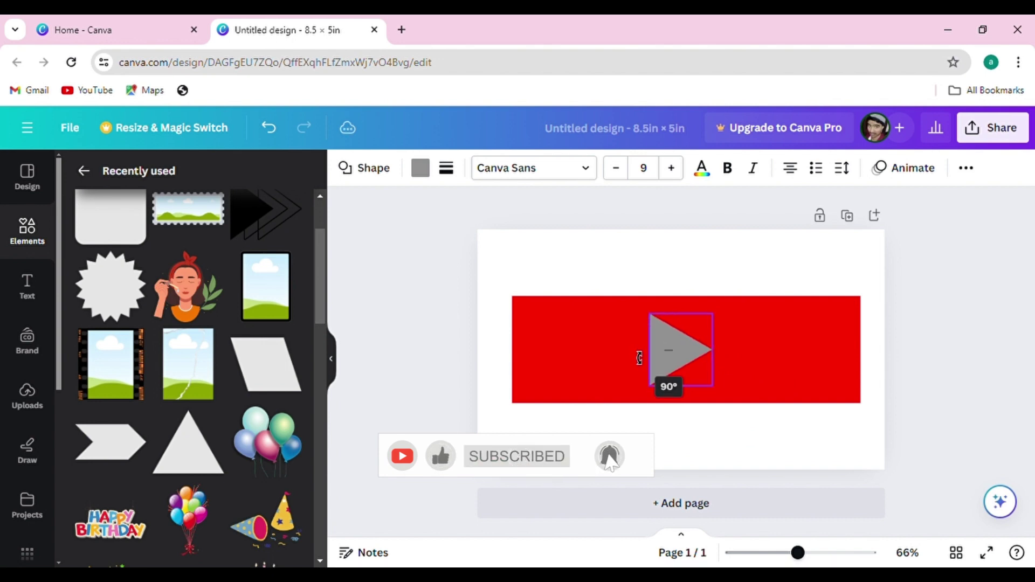
{"action": "left_click_drag", "start_coordinate": [639, 353], "coordinate": [634, 356]}
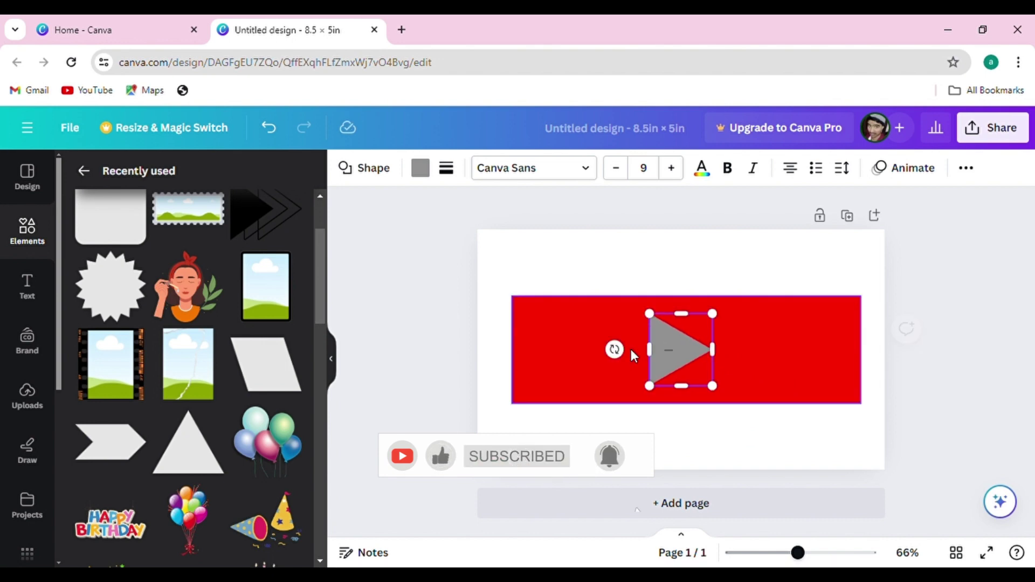
{"action": "left_click", "coordinate": [421, 168]}
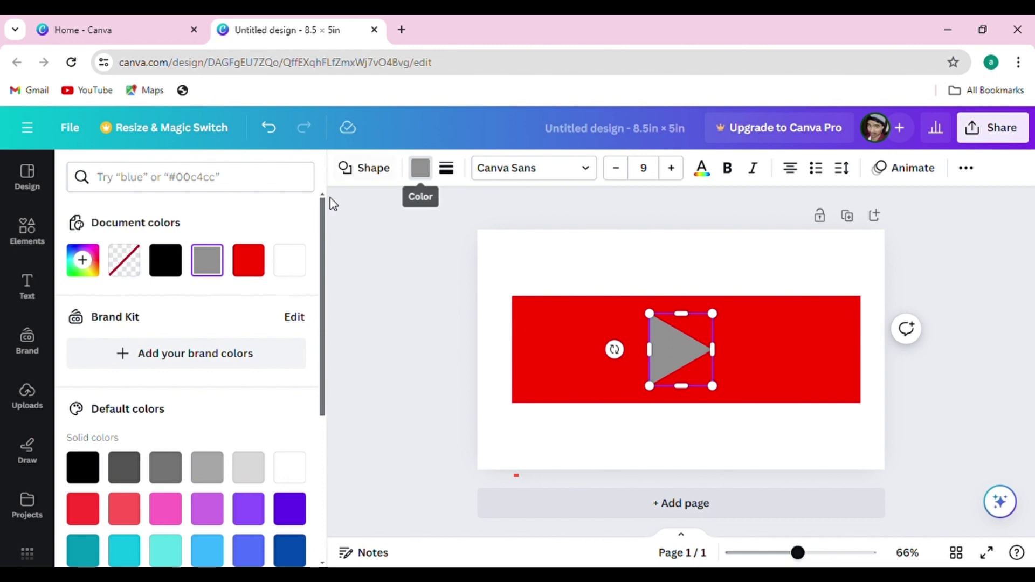
{"action": "left_click", "coordinate": [290, 262]}
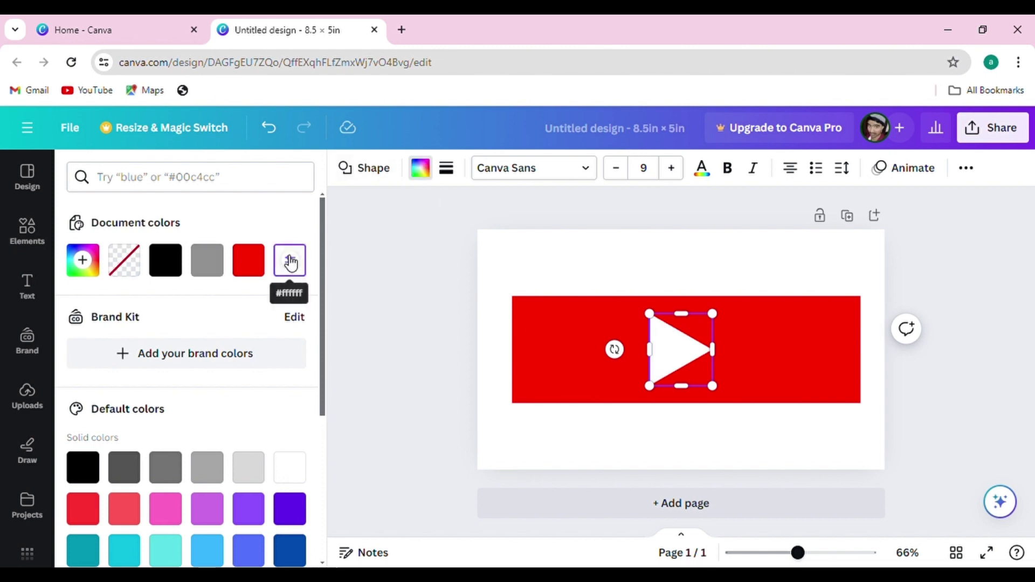
{"action": "left_click", "coordinate": [460, 267]}
{"action": "left_click", "coordinate": [683, 360]}
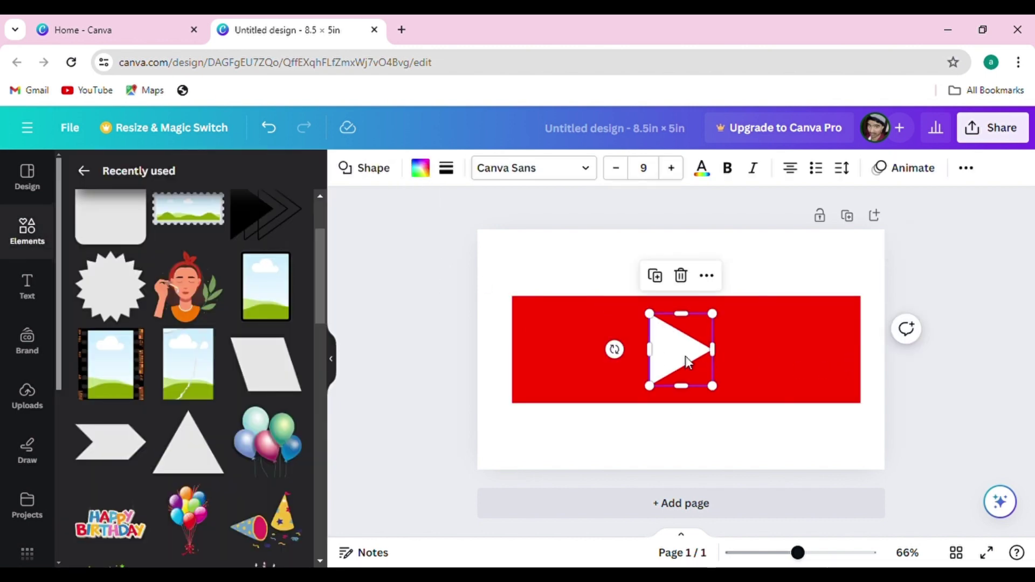
{"action": "left_click_drag", "start_coordinate": [678, 363], "coordinate": [572, 358]}
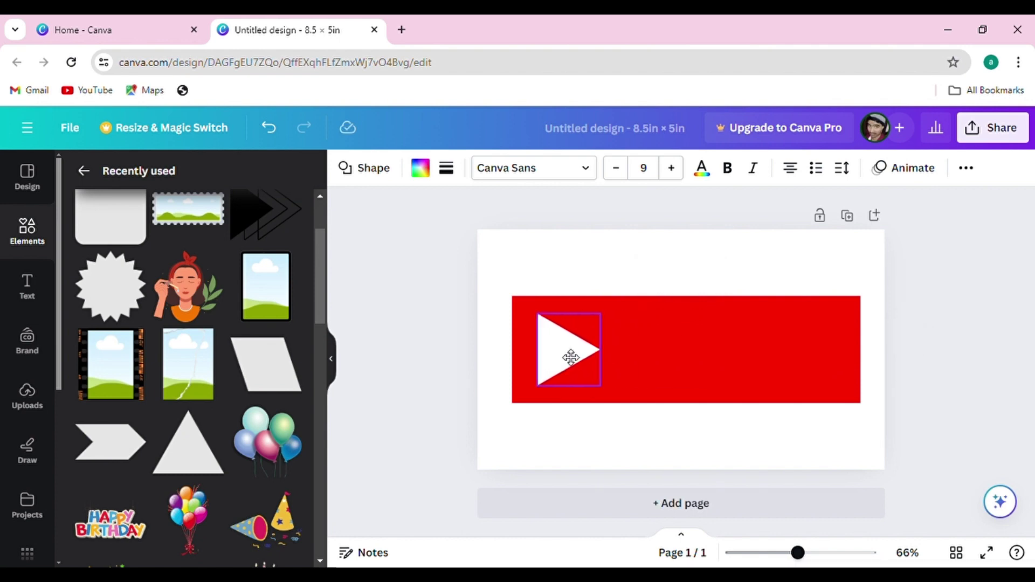
{"action": "left_click", "coordinate": [441, 303]}
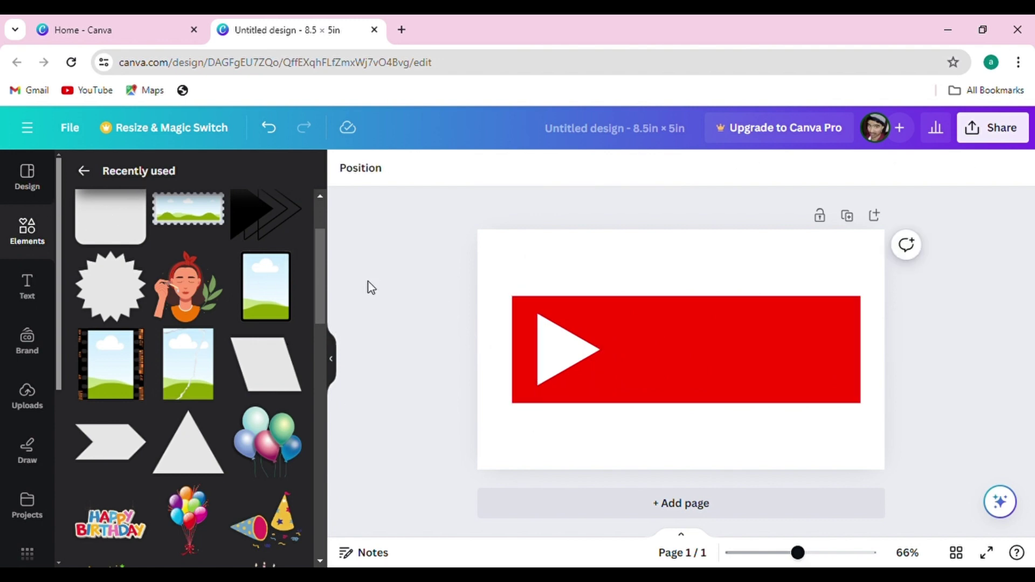
Add a heading text box onto the banner reading 'YOUTUBE'
{"action": "left_click", "coordinate": [33, 291]}
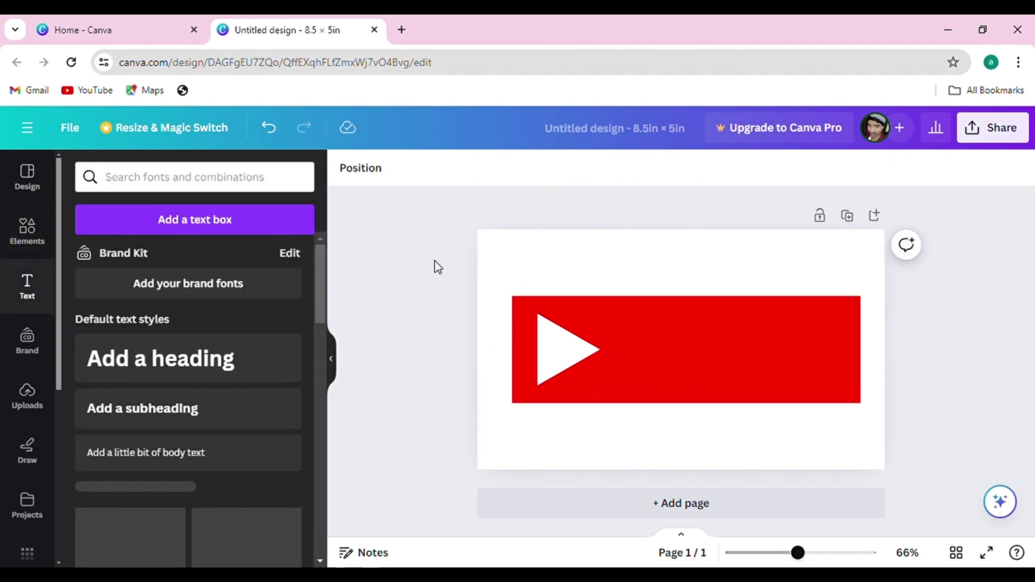
{"action": "left_click", "coordinate": [199, 372]}
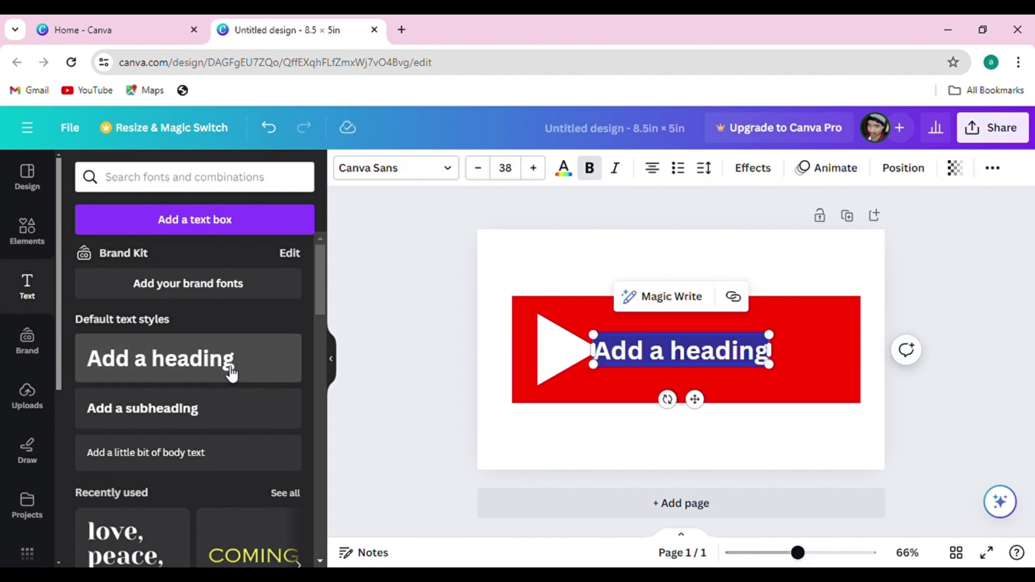
{"action": "left_click", "coordinate": [416, 311]}
{"action": "left_click", "coordinate": [684, 350]}
{"action": "left_click_drag", "start_coordinate": [698, 350], "coordinate": [712, 351]}
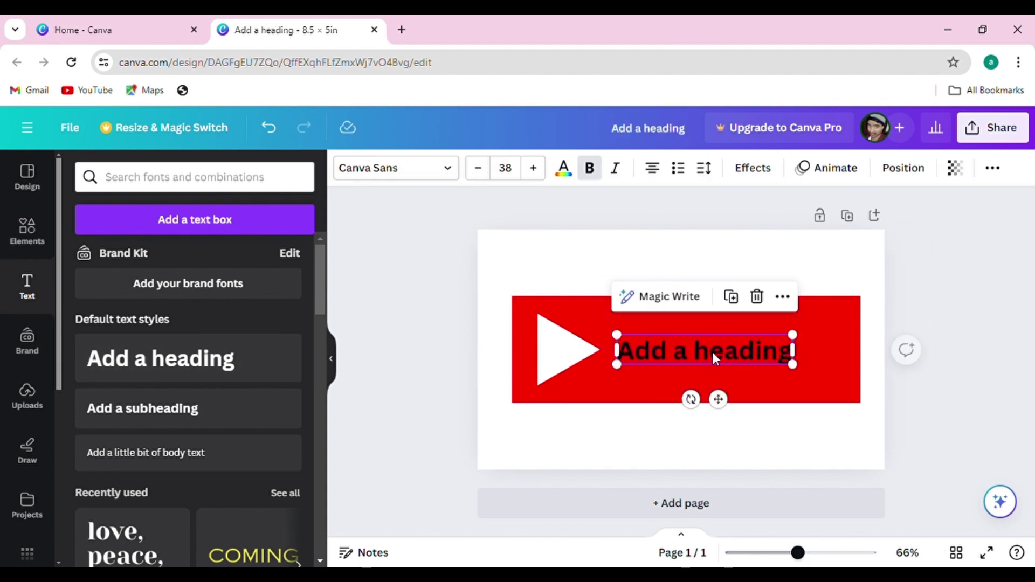
{"action": "double_click", "coordinate": [717, 355]}
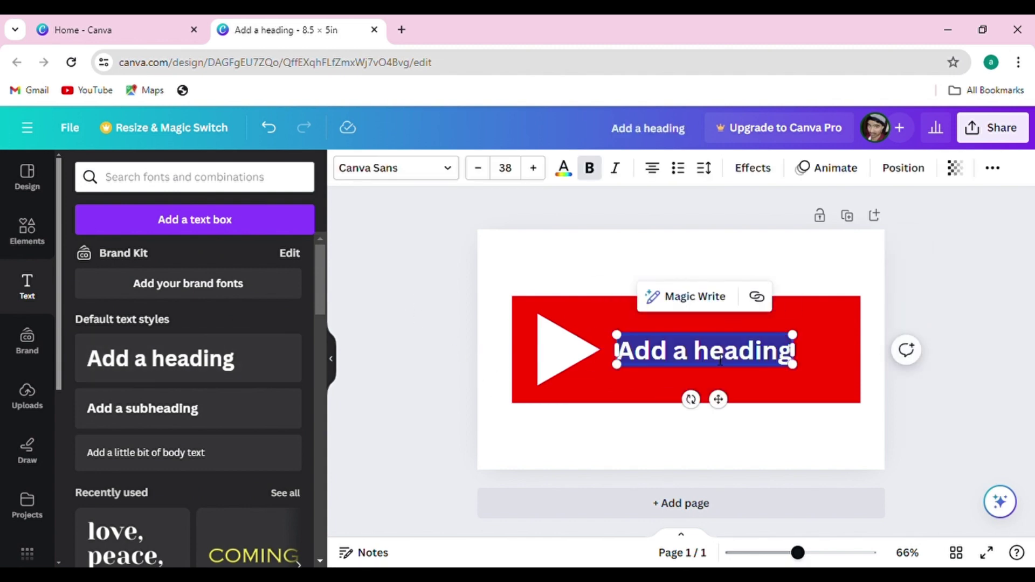
{"action": "type", "text": "Y"}
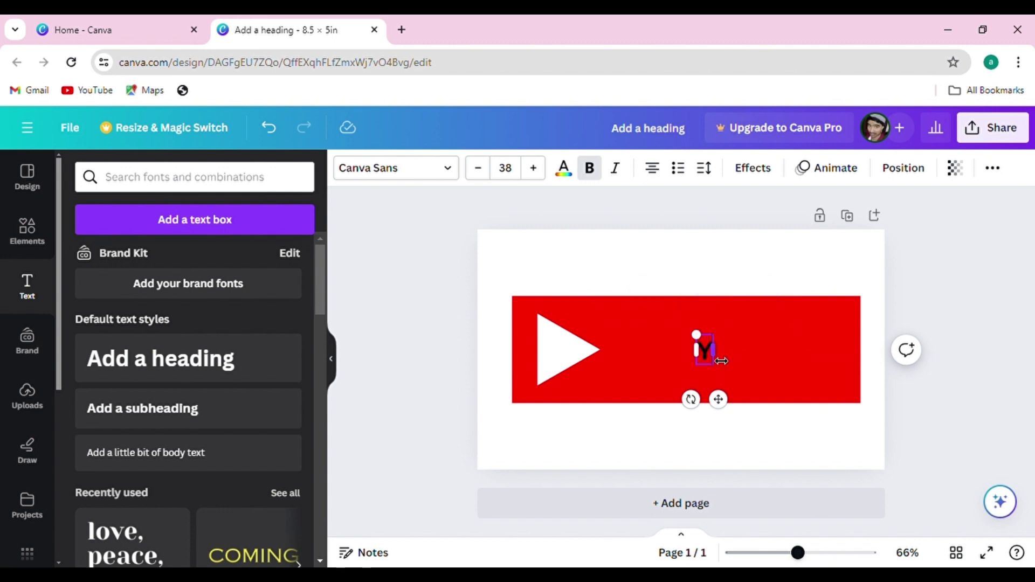
{"action": "type", "text": "O"}
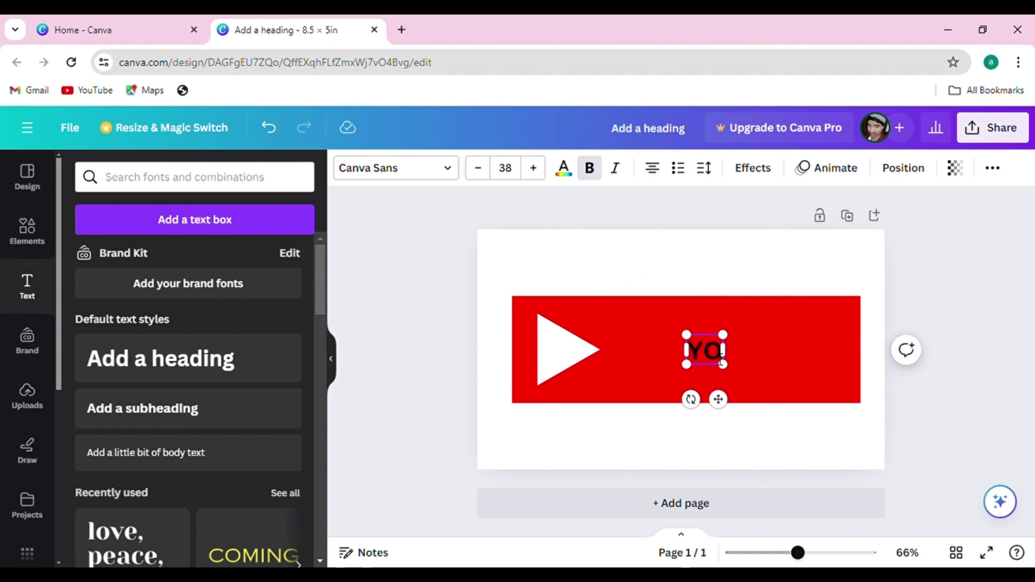
{"action": "type", "text": "UTUBE"}
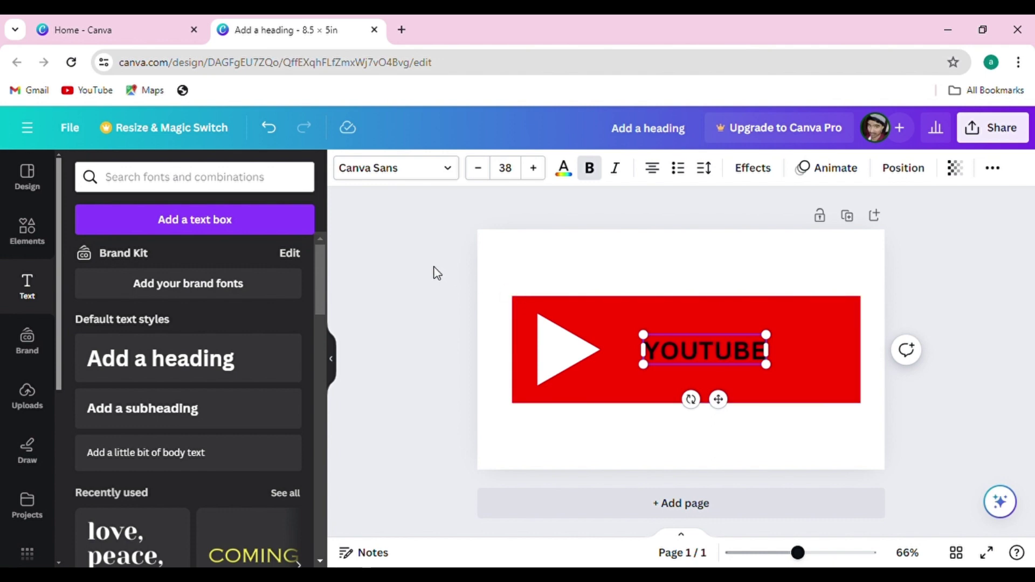
{"action": "left_click", "coordinate": [539, 270]}
Move the play triangle right and enlarge the YOUTUBE heading to size 57 on its left
{"action": "left_click_drag", "start_coordinate": [576, 355], "coordinate": [788, 354]}
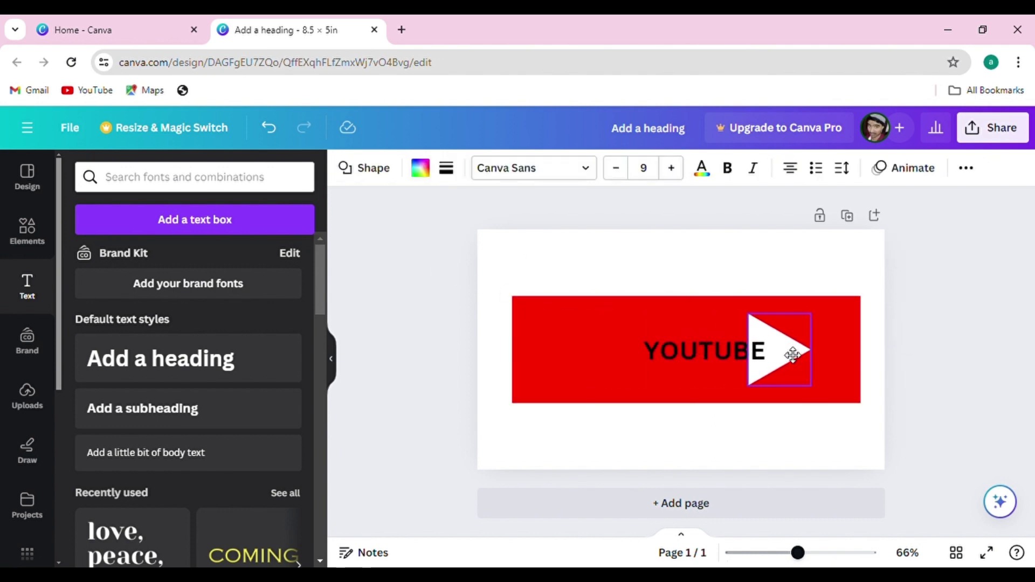
{"action": "left_click_drag", "start_coordinate": [686, 354], "coordinate": [601, 354]}
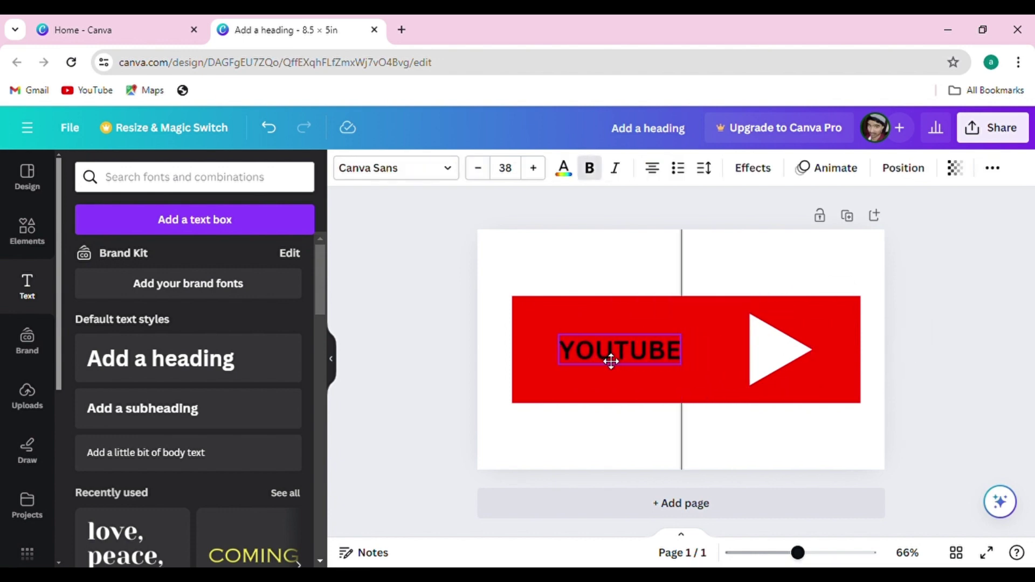
{"action": "left_click_drag", "start_coordinate": [688, 345], "coordinate": [714, 328]}
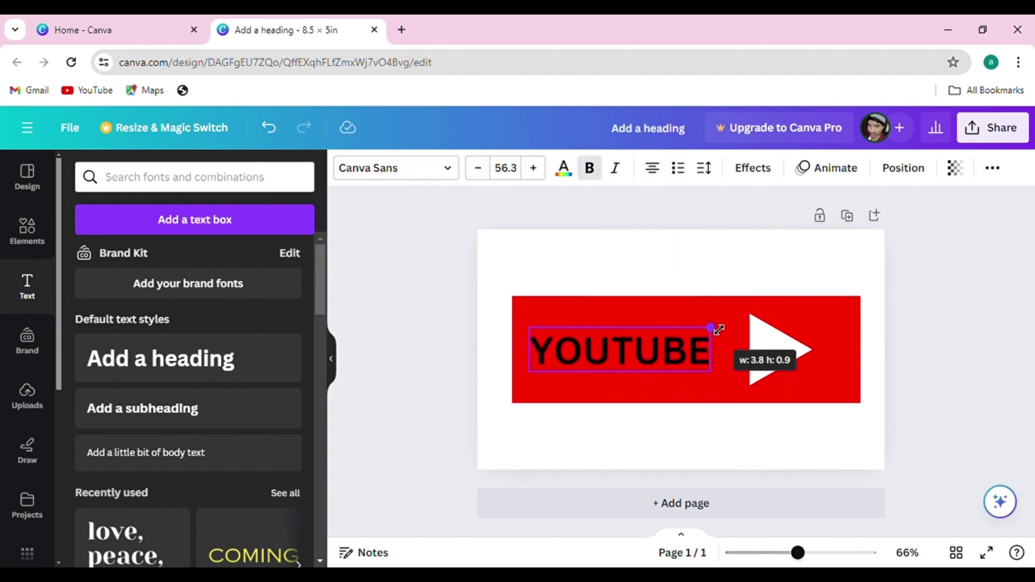
{"action": "left_click_drag", "start_coordinate": [671, 356], "coordinate": [682, 355]}
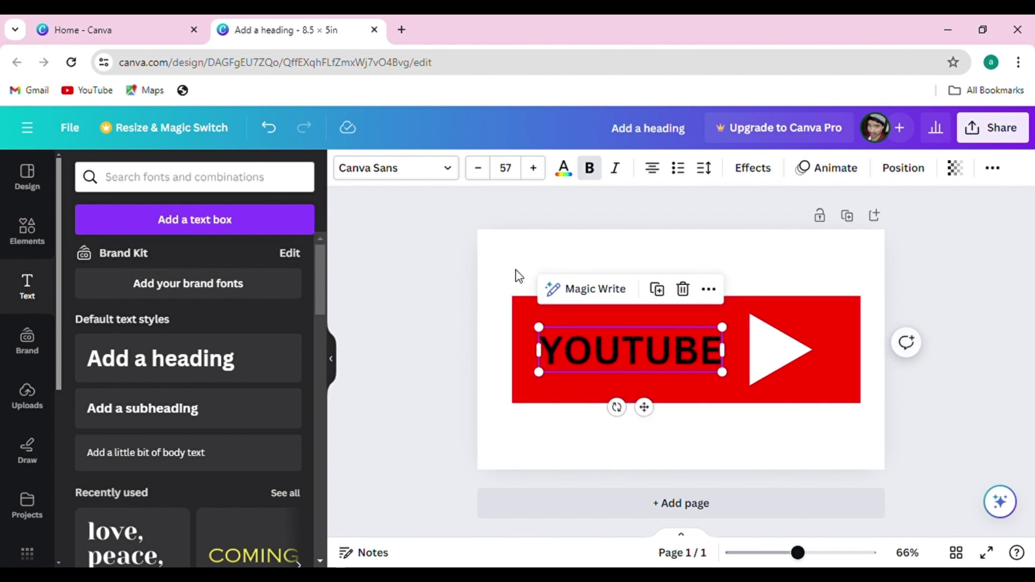
Make the YOUTUBE heading text white
{"action": "left_click", "coordinate": [565, 169]}
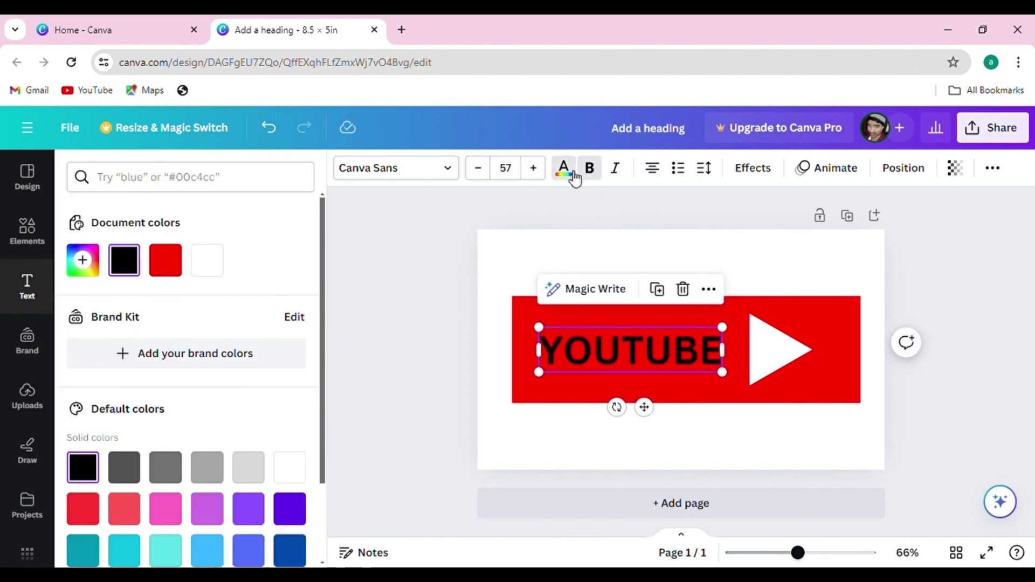
{"action": "left_click", "coordinate": [218, 268]}
{"action": "left_click", "coordinate": [426, 286]}
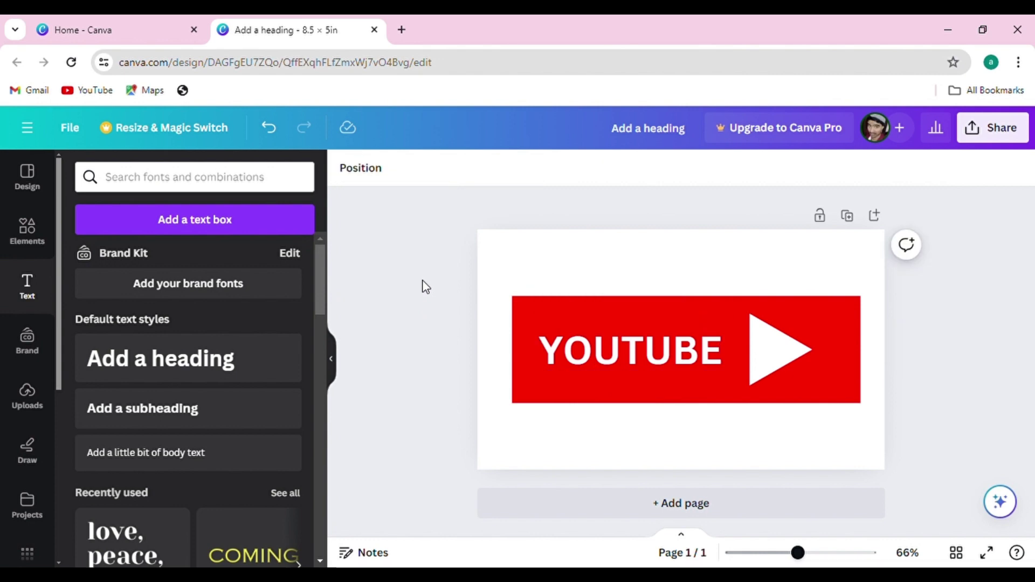
Retype the heading's text as 'Youtube'
{"action": "left_click", "coordinate": [628, 358]}
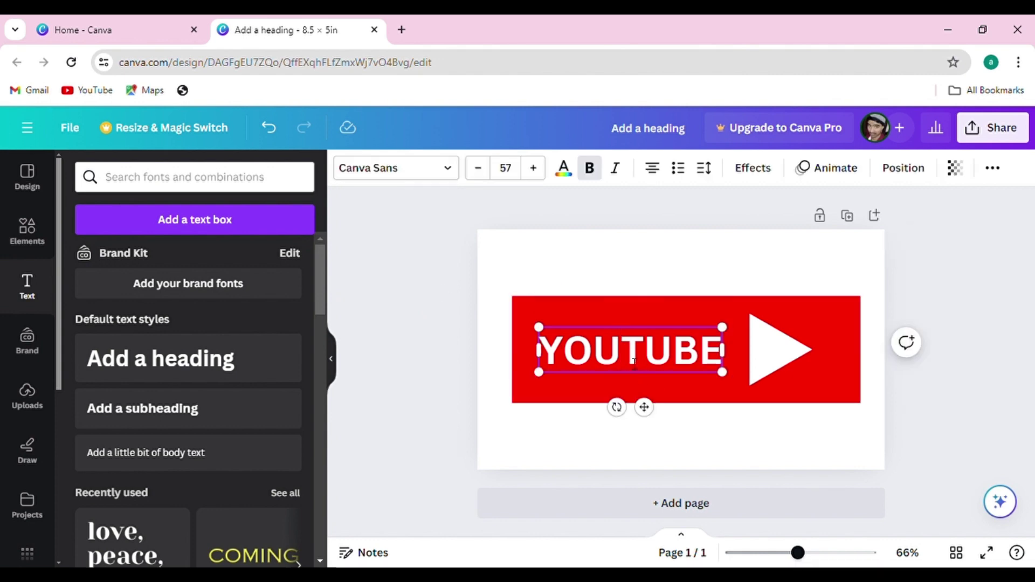
{"action": "double_click", "coordinate": [634, 362]}
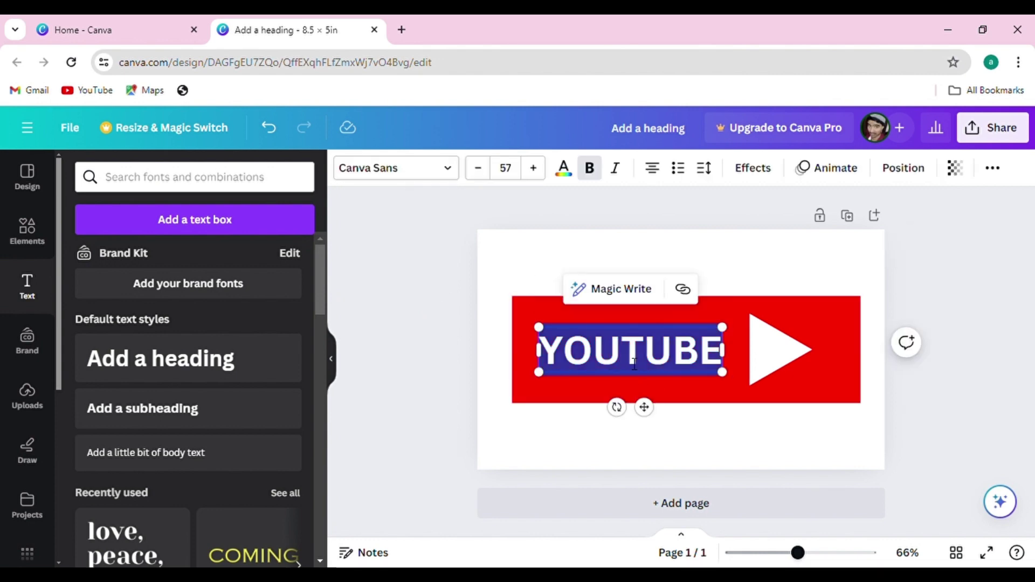
{"action": "type", "text": "t"}
{"action": "double_click", "coordinate": [634, 364]}
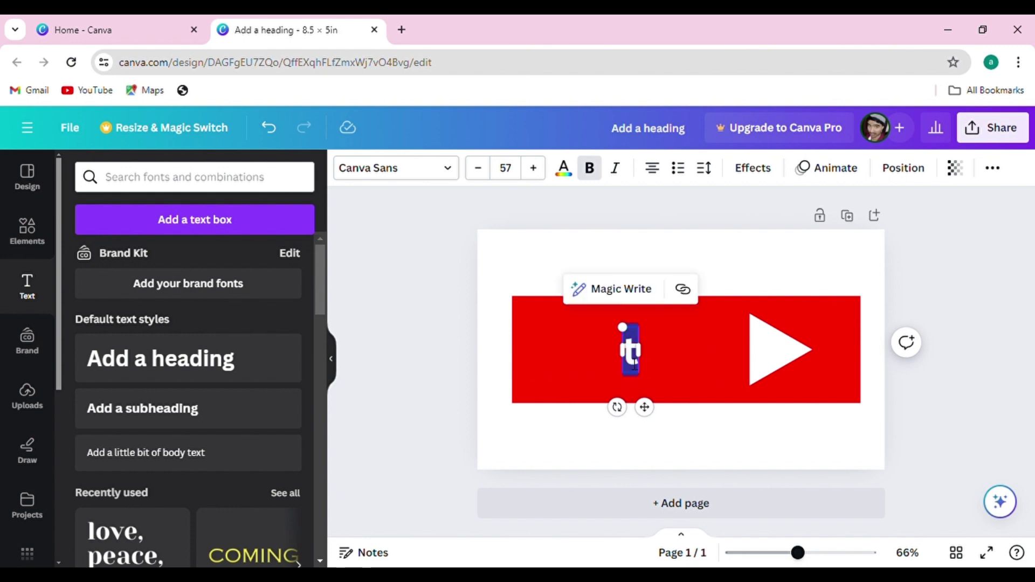
{"action": "type", "text": "Y"}
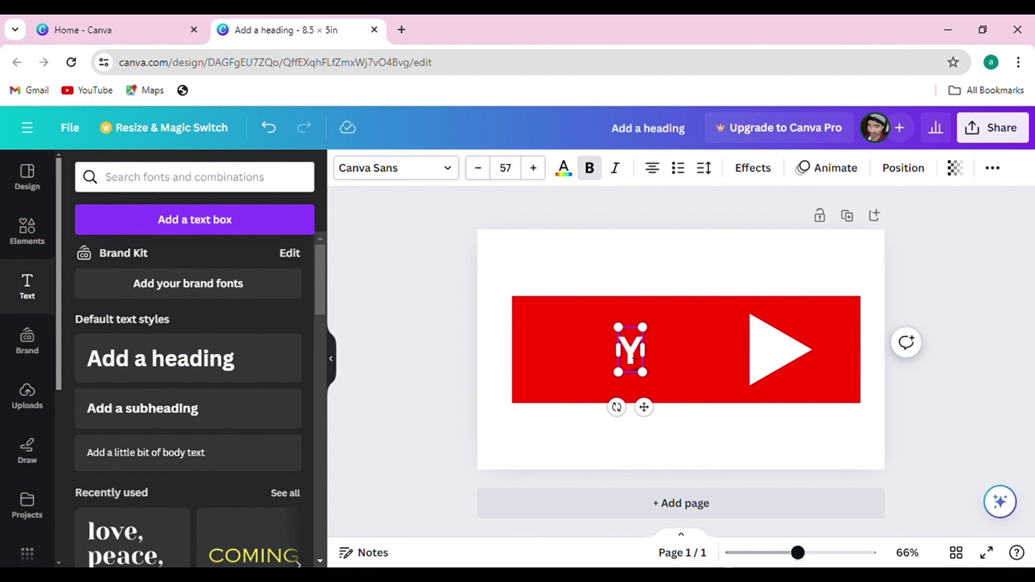
{"action": "type", "text": "outu"}
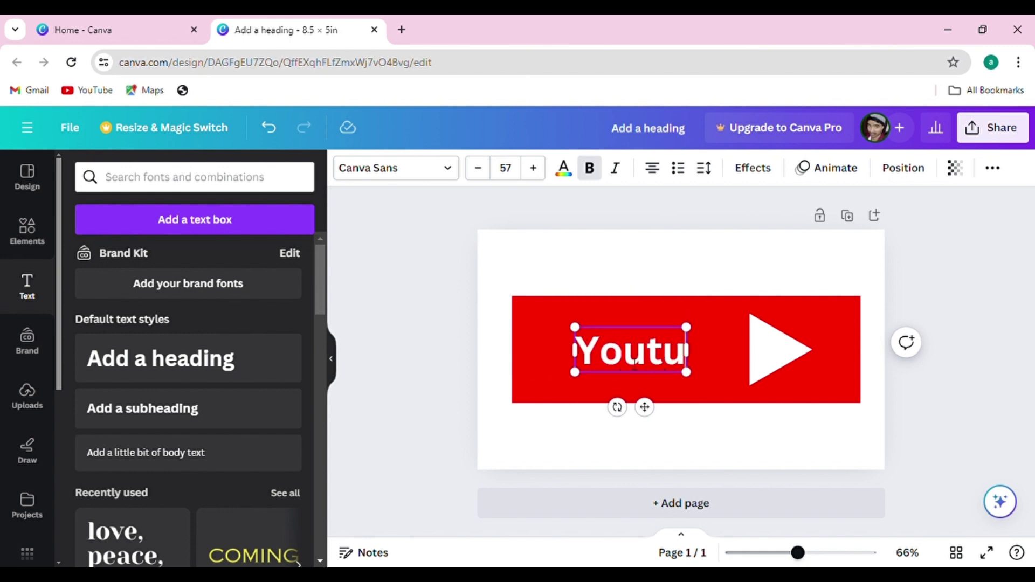
{"action": "type", "text": "be"}
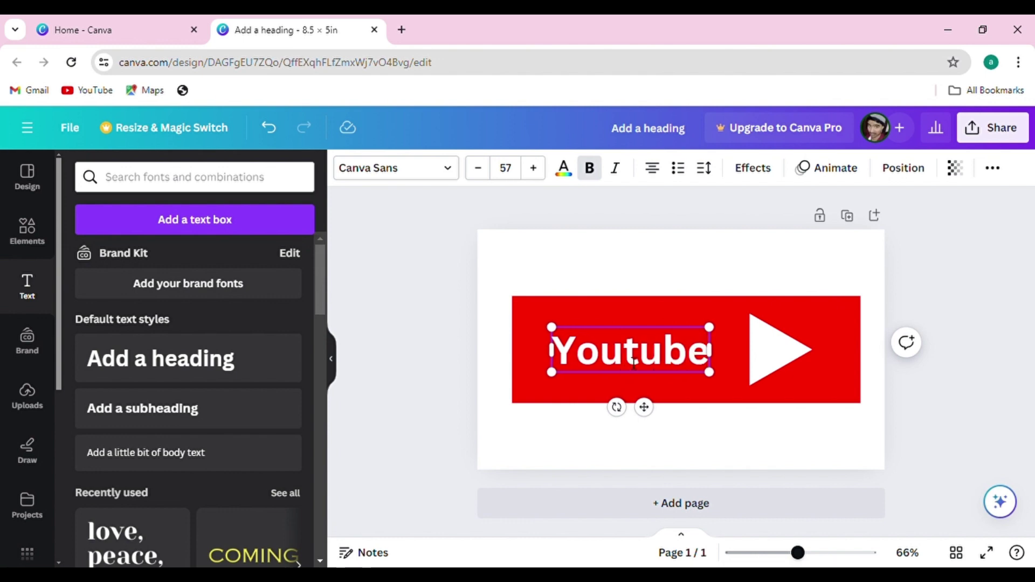
Enlarge the Youtube heading to size 71 and nudge the play triangle further right
{"action": "left_click_drag", "start_coordinate": [719, 335], "coordinate": [734, 323]}
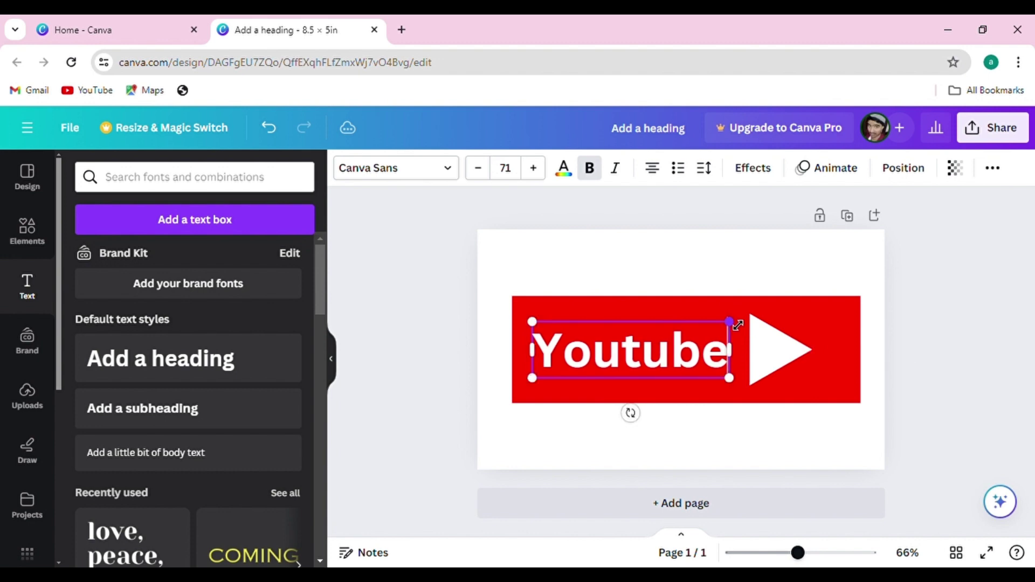
{"action": "left_click", "coordinate": [413, 310]}
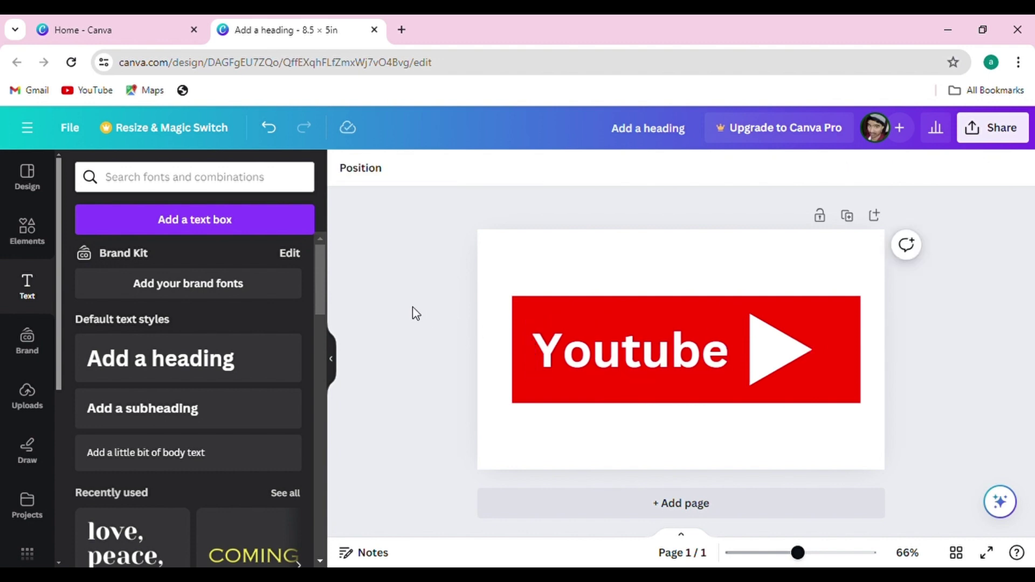
{"action": "left_click", "coordinate": [783, 360]}
{"action": "left_click_drag", "start_coordinate": [783, 360], "coordinate": [800, 360]}
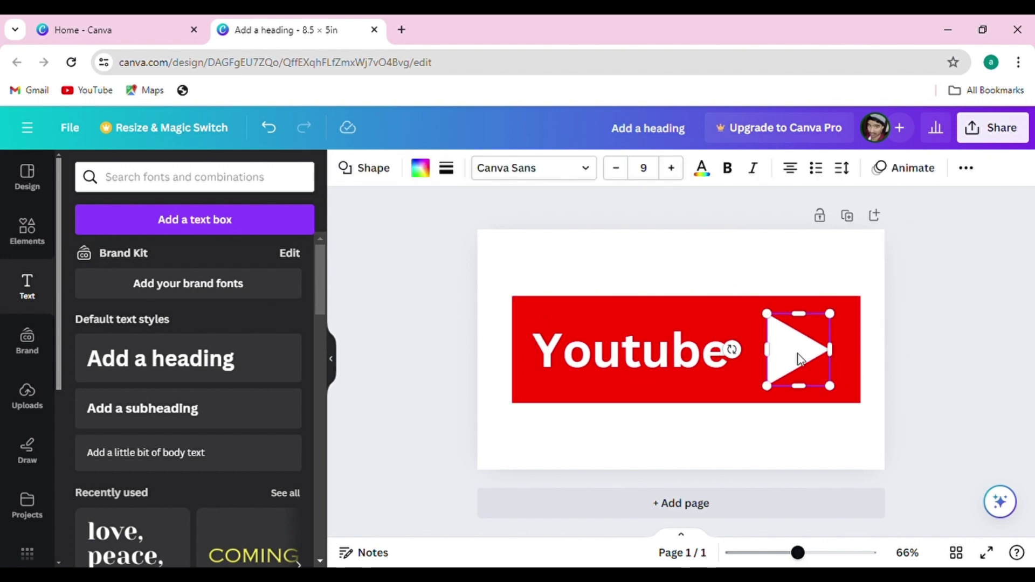
{"action": "left_click", "coordinate": [506, 343]}
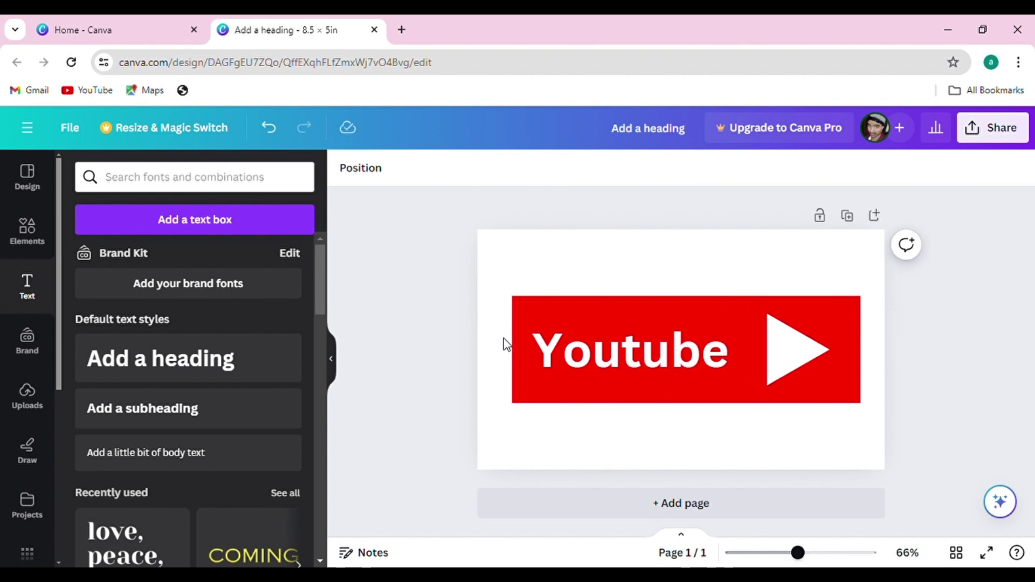
Search text styles for 'youtube logo' and browse the matching font and combinations
{"action": "left_click", "coordinate": [227, 177]}
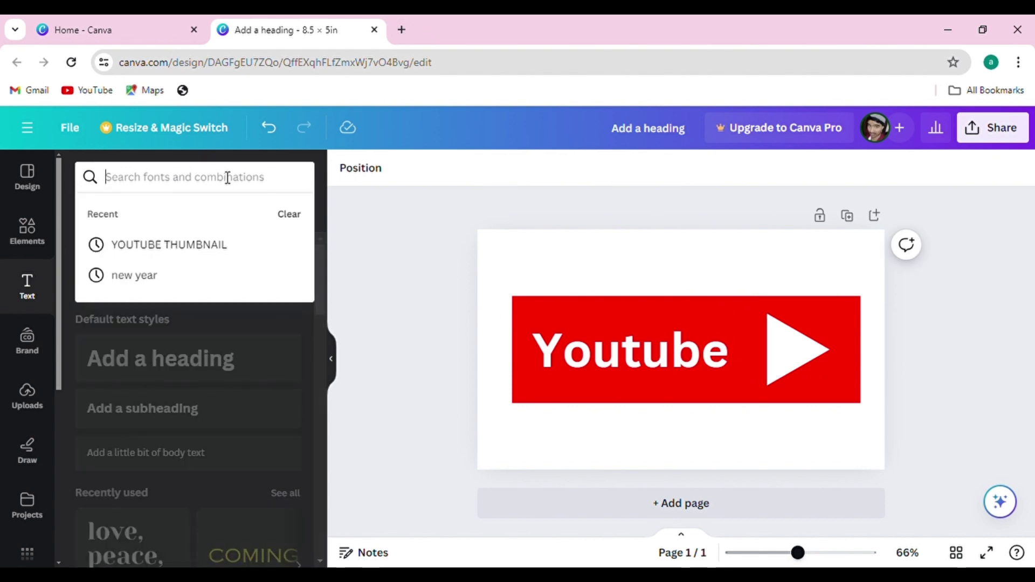
{"action": "type", "text": "you"}
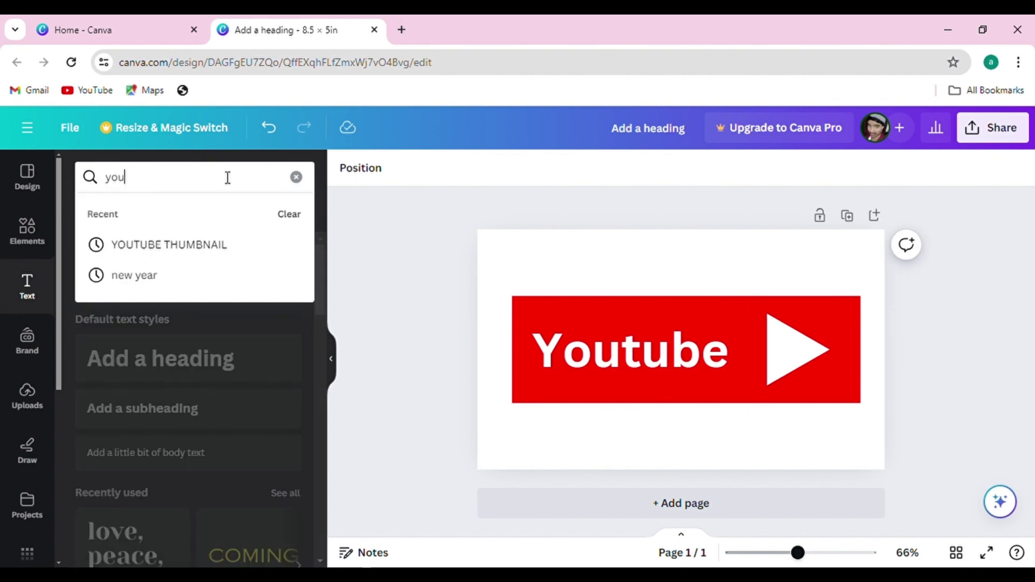
{"action": "type", "text": "tube lo"}
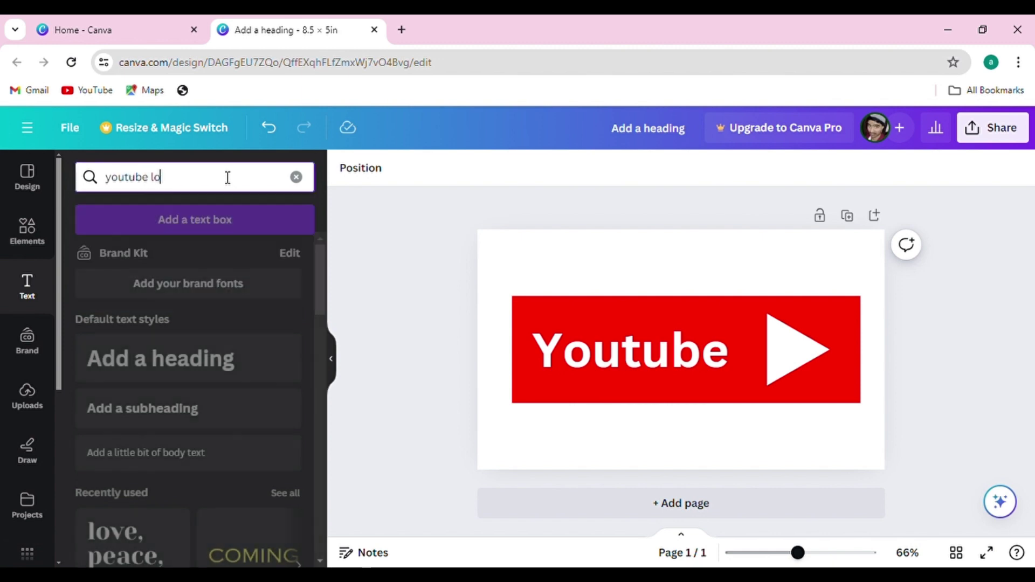
{"action": "type", "text": "go"}
{"action": "key", "text": "Return"}
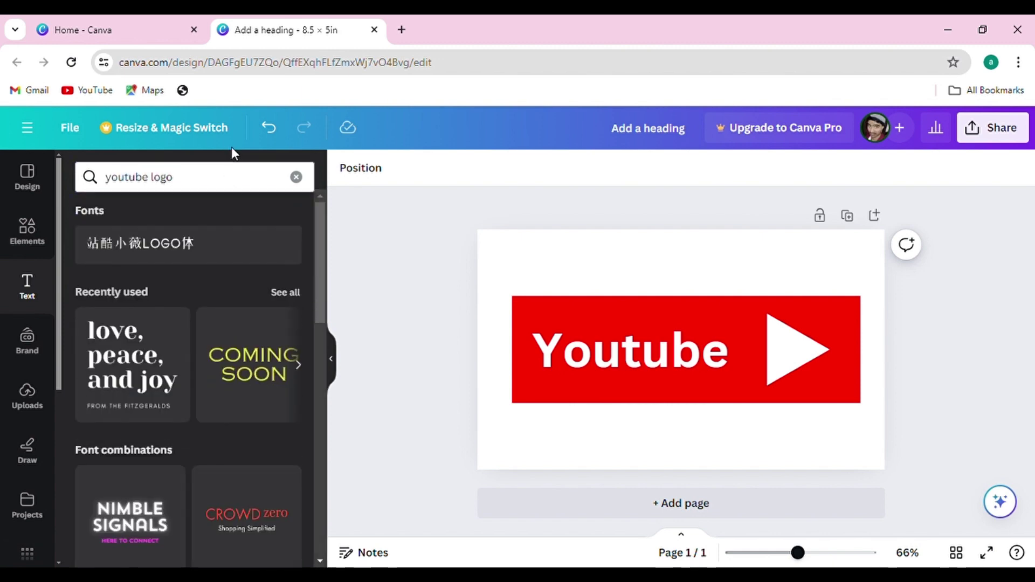
{"action": "scroll", "coordinate": [197, 370], "scroll_direction": "down", "scroll_amount": 1}
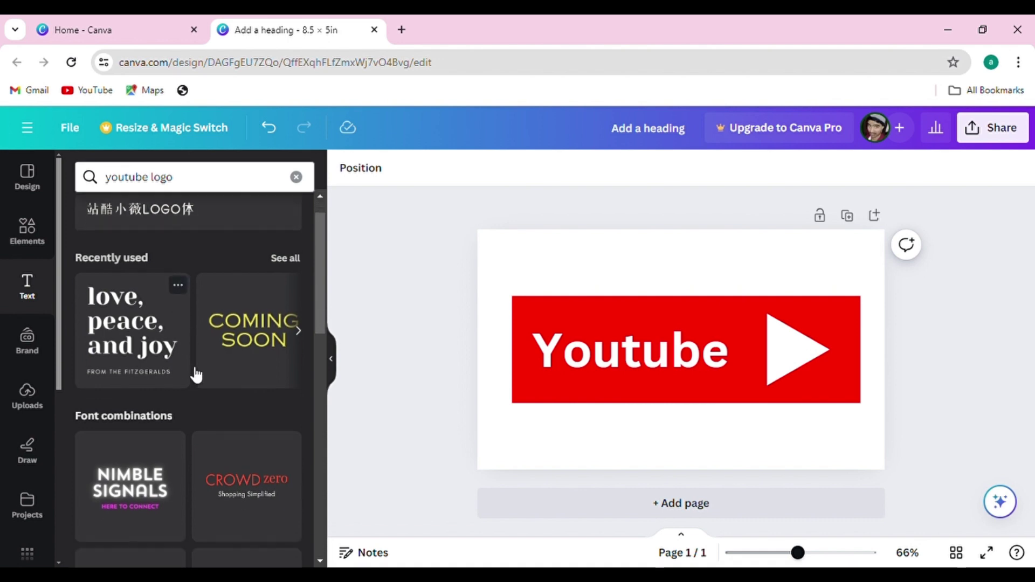
{"action": "scroll", "coordinate": [196, 370], "scroll_direction": "down", "scroll_amount": 4}
{"action": "scroll", "coordinate": [183, 324], "scroll_direction": "up", "scroll_amount": 5}
{"action": "triple_click", "coordinate": [186, 186]}
{"action": "key", "text": "ctrl+c"}
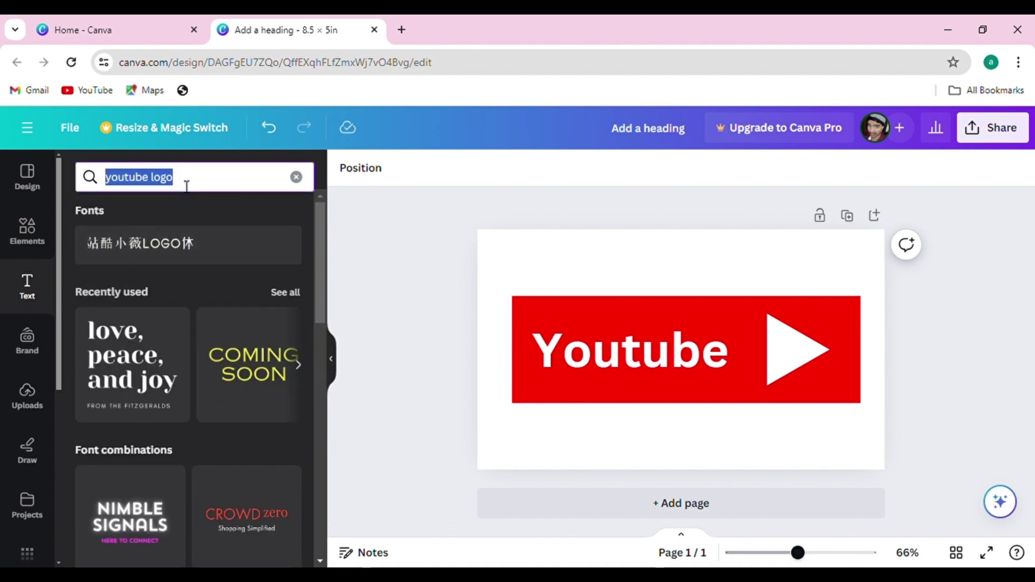
Google 'youtube logo' in a new tab, preview an Adobe Stock logo image, and return to Canva
{"action": "left_click", "coordinate": [402, 30]}
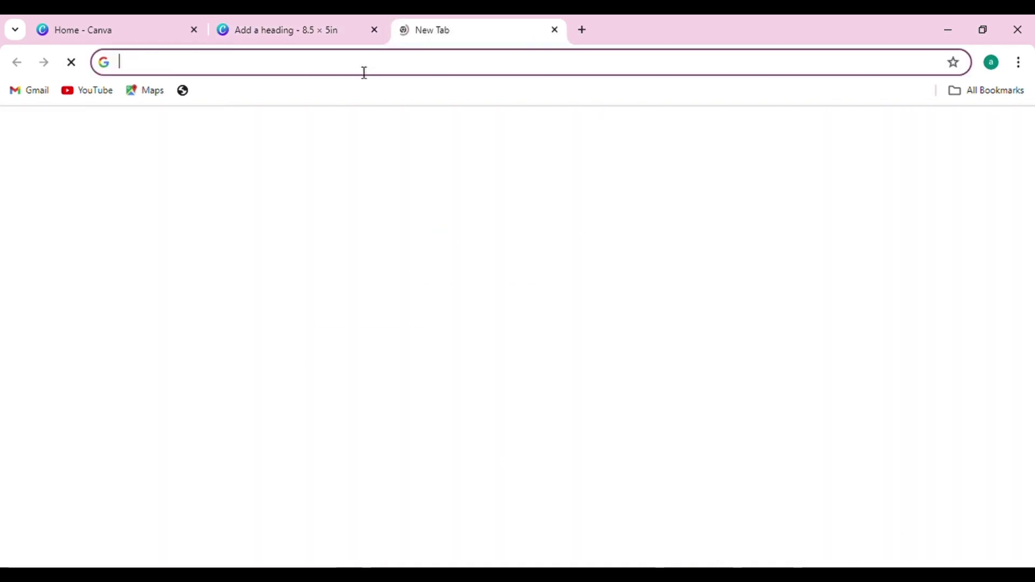
{"action": "key", "text": "ctrl+v"}
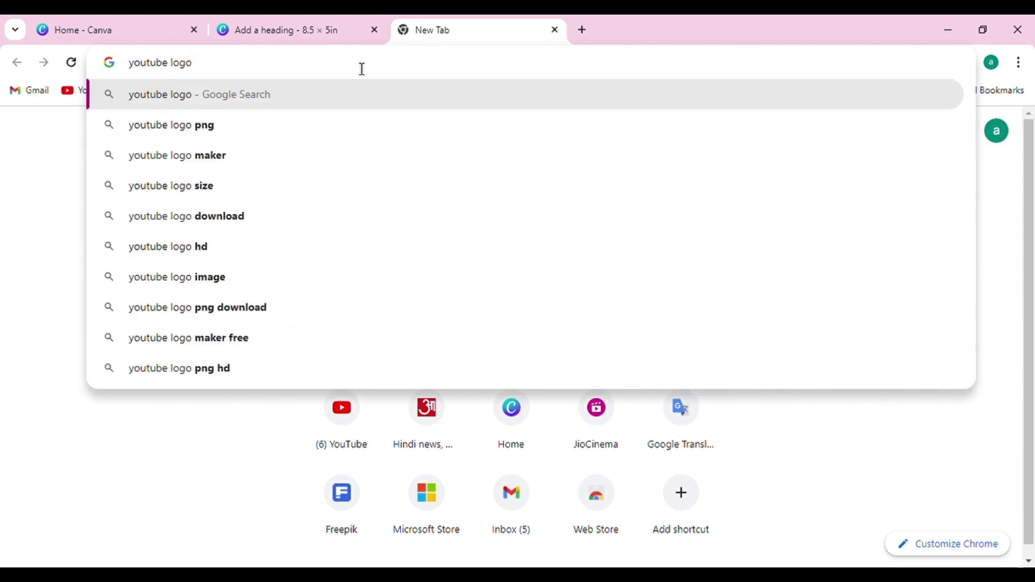
{"action": "key", "text": "Return"}
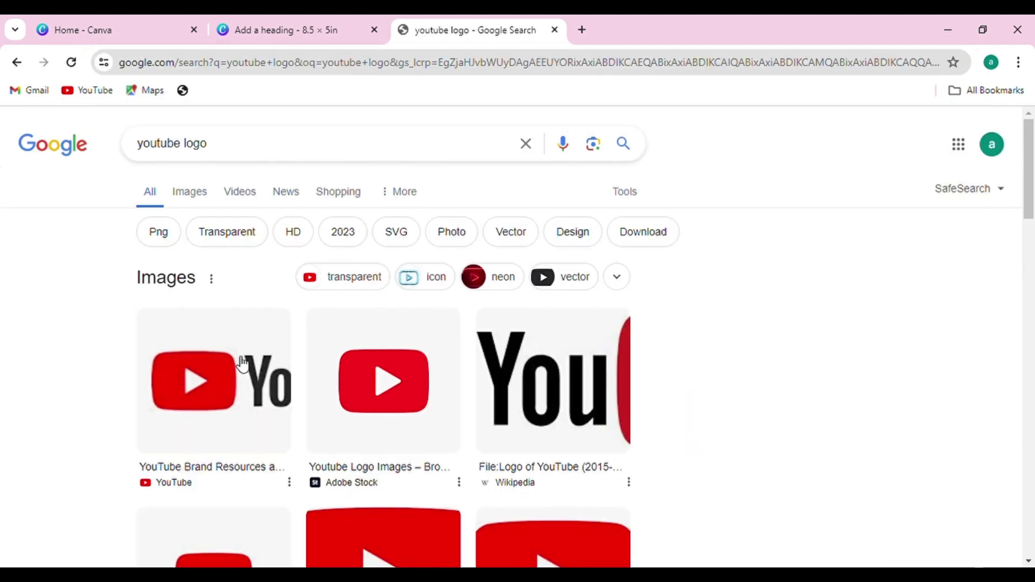
{"action": "scroll", "coordinate": [436, 386], "scroll_direction": "down", "scroll_amount": 5}
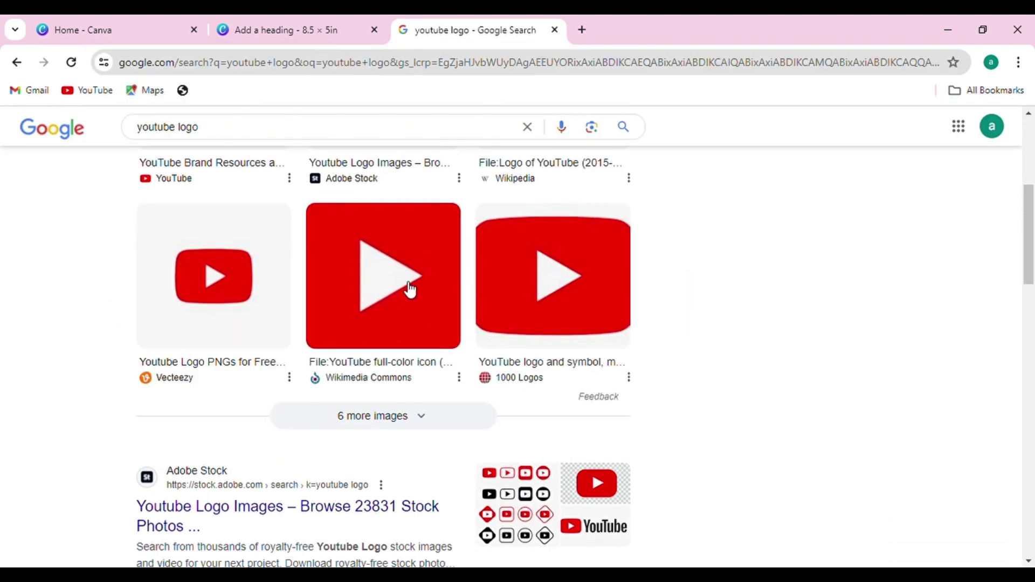
{"action": "scroll", "coordinate": [248, 321], "scroll_direction": "up", "scroll_amount": 5}
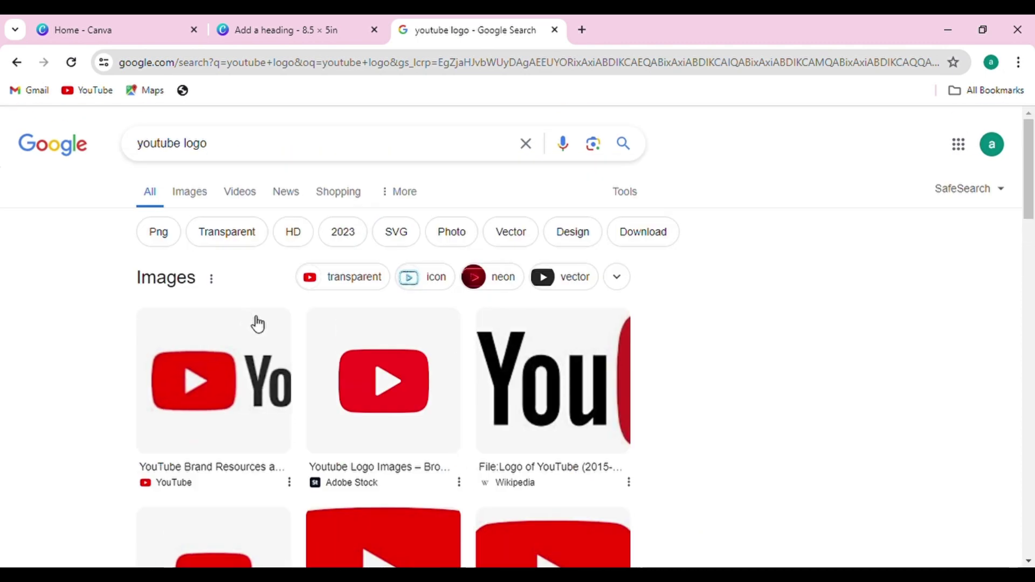
{"action": "left_click", "coordinate": [377, 397]}
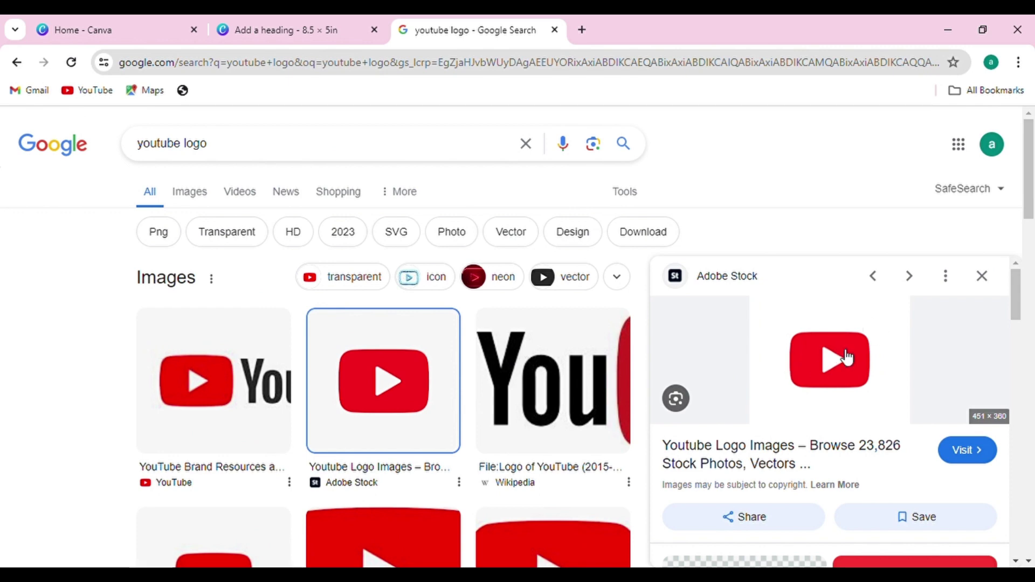
{"action": "left_click", "coordinate": [315, 22]}
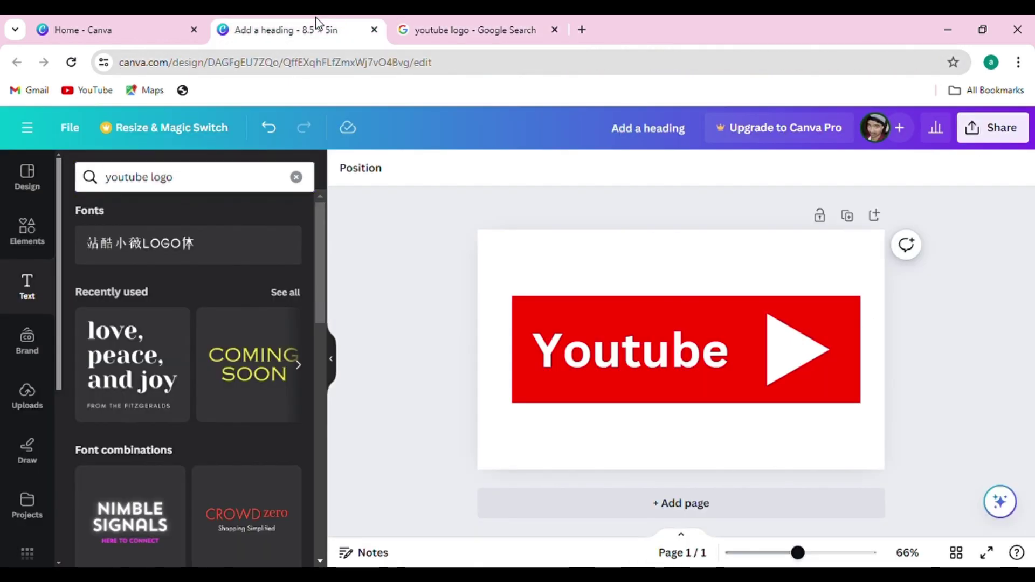
Shrink the red banner to a square around the play triangle and make the Youtube text black
{"action": "left_click", "coordinate": [540, 302]}
{"action": "mouse_move", "coordinate": [520, 354]}
{"action": "left_mouse_down"}
{"action": "mouse_move", "coordinate": [743, 335]}
{"action": "mouse_move", "coordinate": [734, 335]}
{"action": "left_mouse_up"}
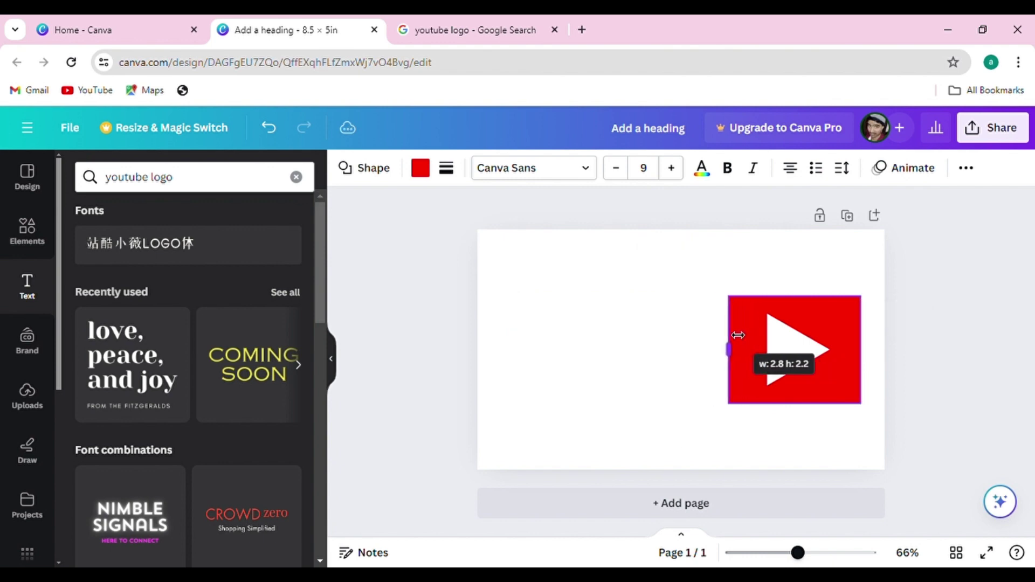
{"action": "left_click", "coordinate": [642, 346]}
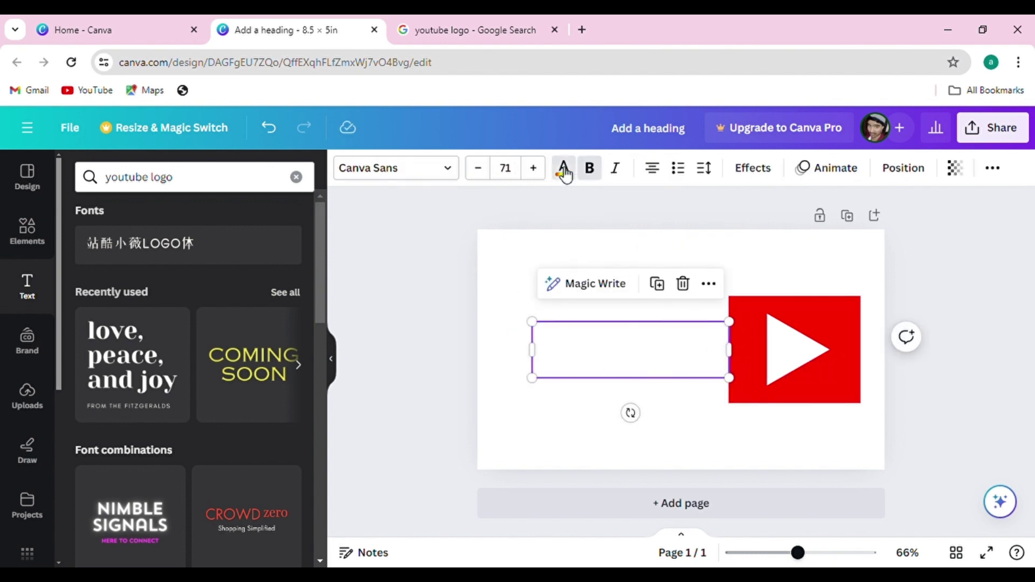
{"action": "left_click", "coordinate": [563, 168]}
{"action": "left_click", "coordinate": [118, 264]}
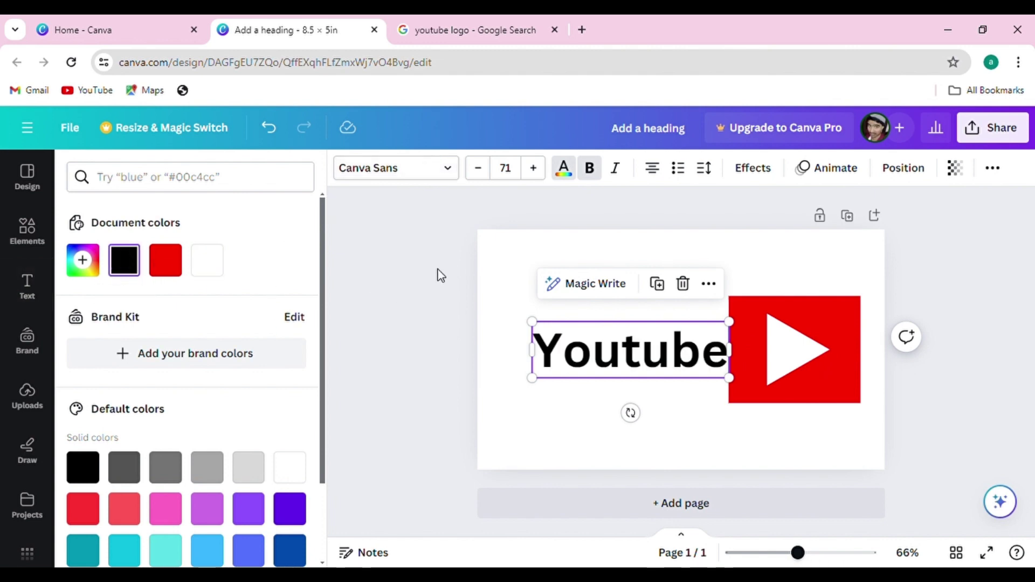
{"action": "left_click", "coordinate": [423, 255]}
{"action": "left_click", "coordinate": [848, 312]}
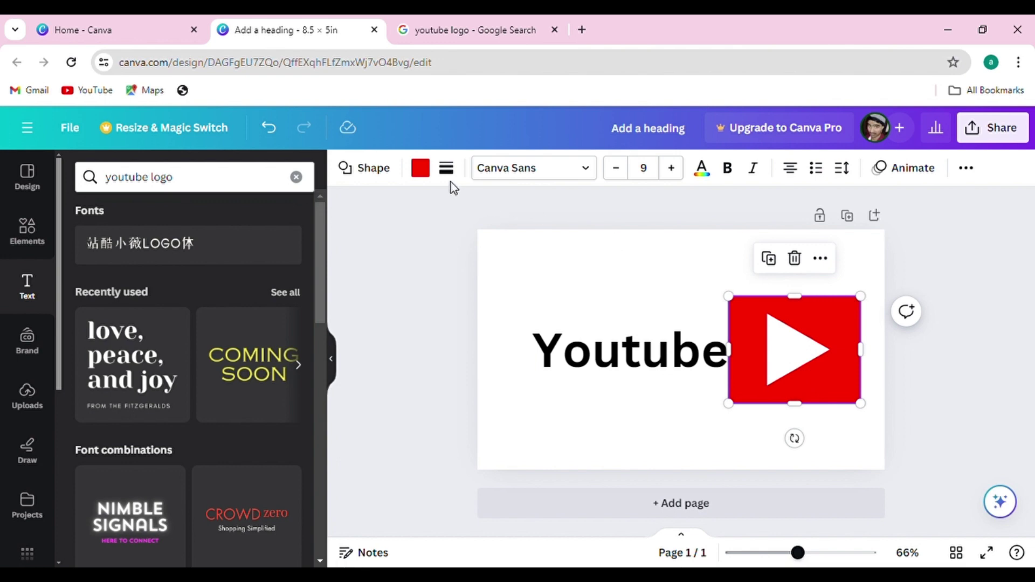
Add a red rounded square from Elements and delete the old square red backing
{"action": "left_click", "coordinate": [27, 233]}
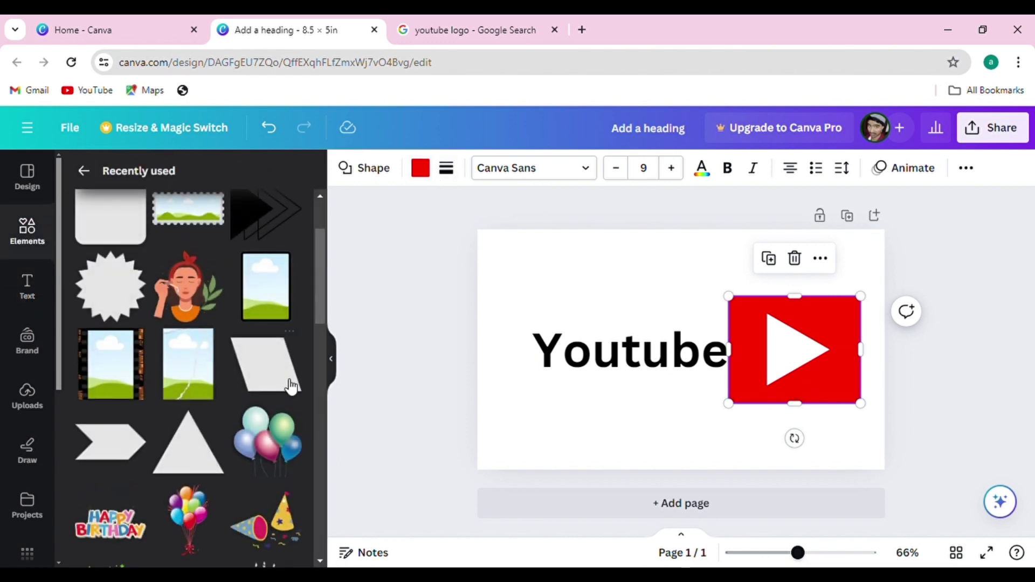
{"action": "scroll", "coordinate": [239, 395], "scroll_direction": "up", "scroll_amount": 2}
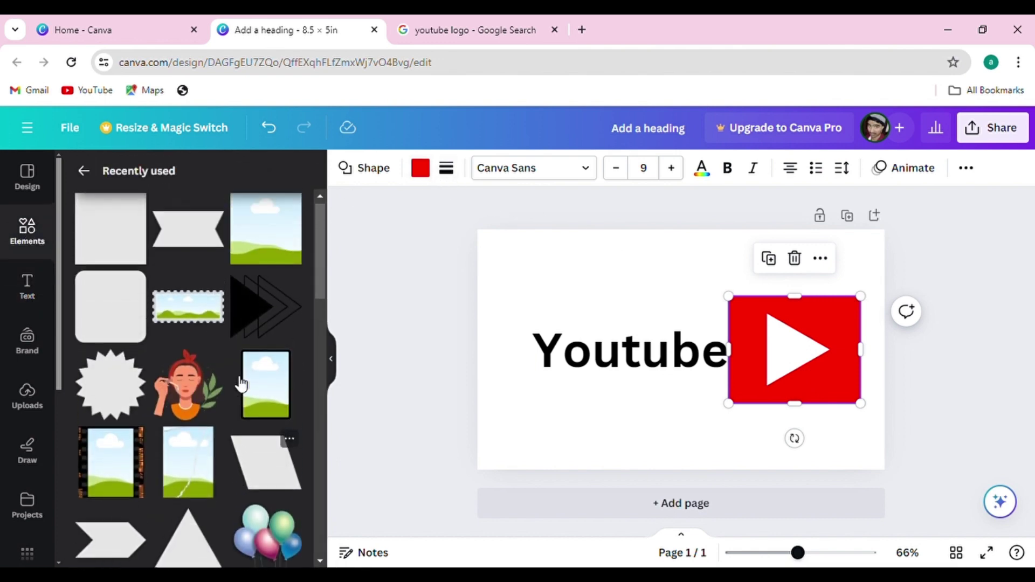
{"action": "left_click", "coordinate": [112, 324]}
{"action": "left_click", "coordinate": [448, 280]}
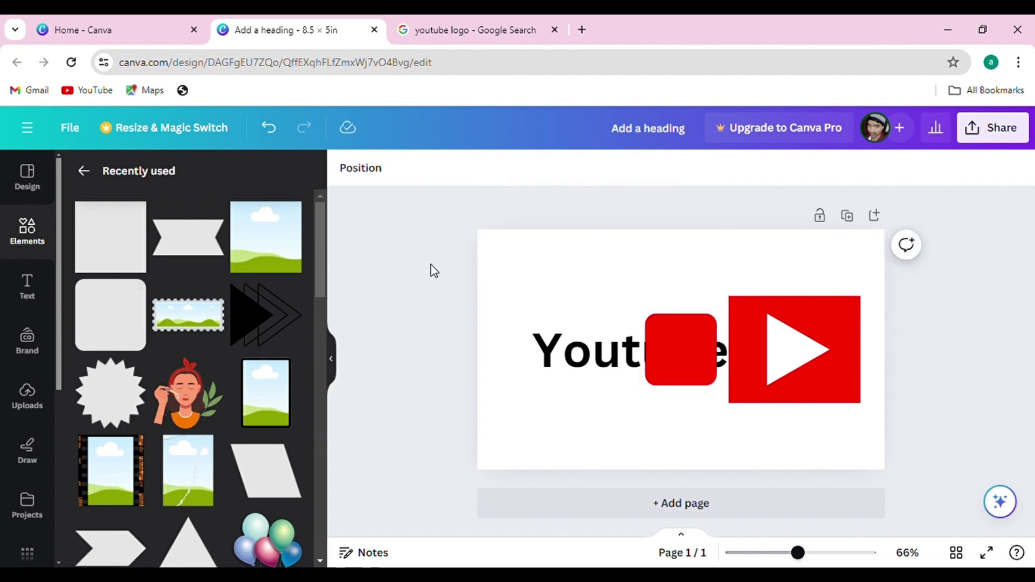
{"action": "left_click", "coordinate": [853, 318]}
{"action": "key", "text": "Delete"}
Place the rounded square beside 'Youtube', send it behind the triangle, and enlarge it to 2.5 × 2
{"action": "left_click_drag", "start_coordinate": [683, 351], "coordinate": [781, 343]}
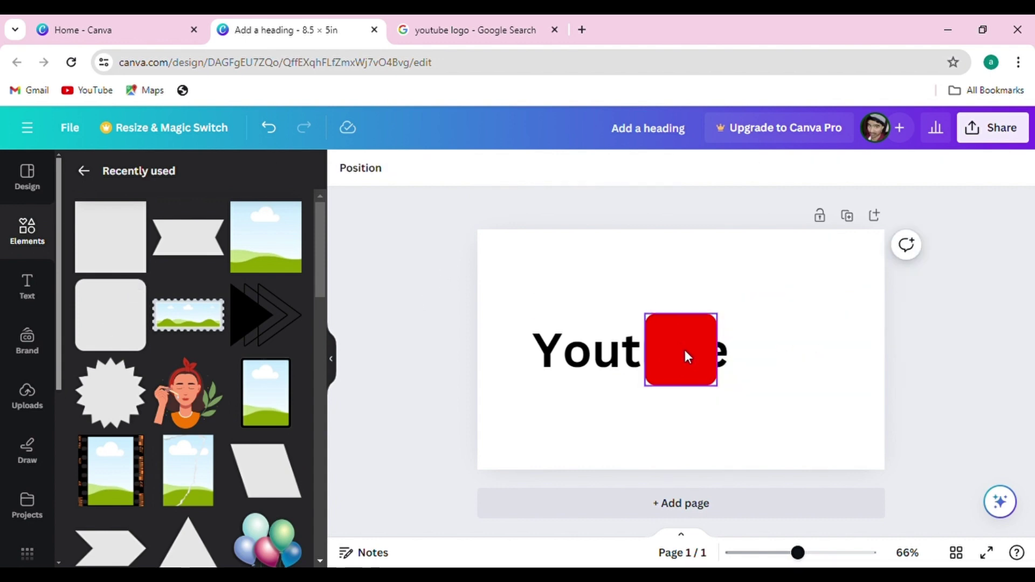
{"action": "right_click", "coordinate": [781, 340]}
{"action": "mouse_move", "coordinate": [800, 303]}
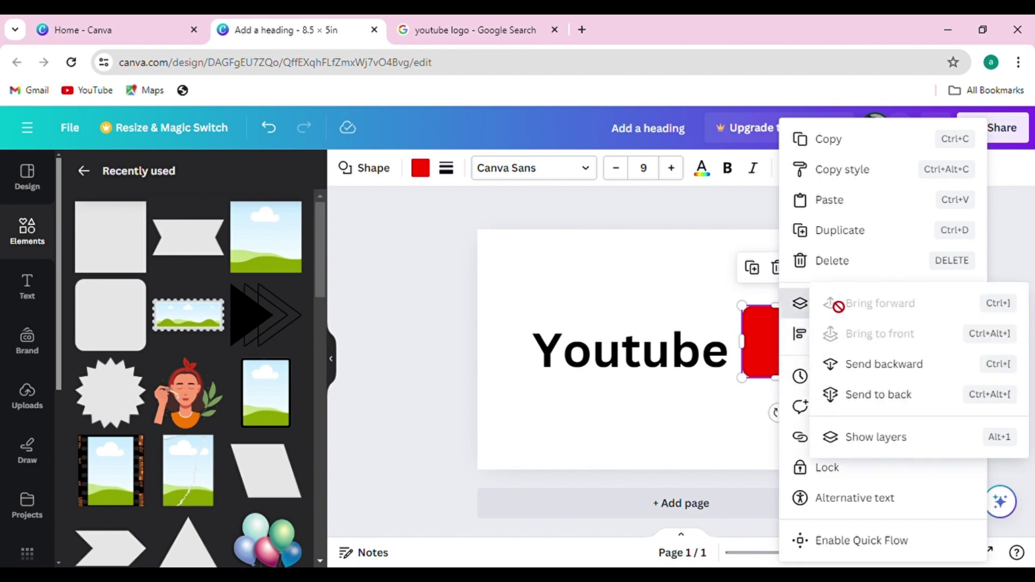
{"action": "left_click", "coordinate": [887, 400]}
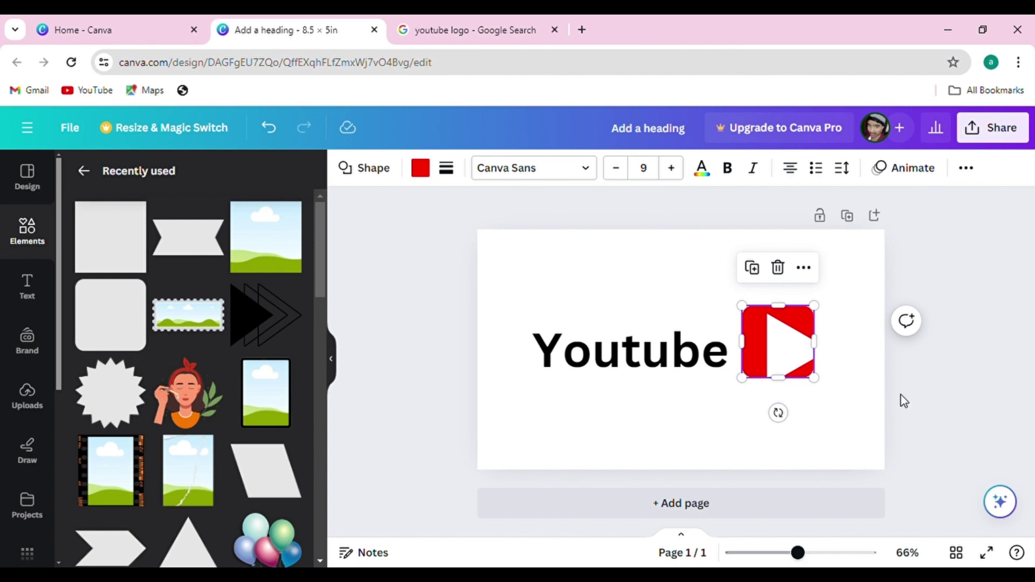
{"action": "mouse_move", "coordinate": [819, 385]}
{"action": "left_mouse_down"}
{"action": "mouse_move", "coordinate": [861, 401]}
{"action": "mouse_move", "coordinate": [844, 383]}
{"action": "left_mouse_up"}
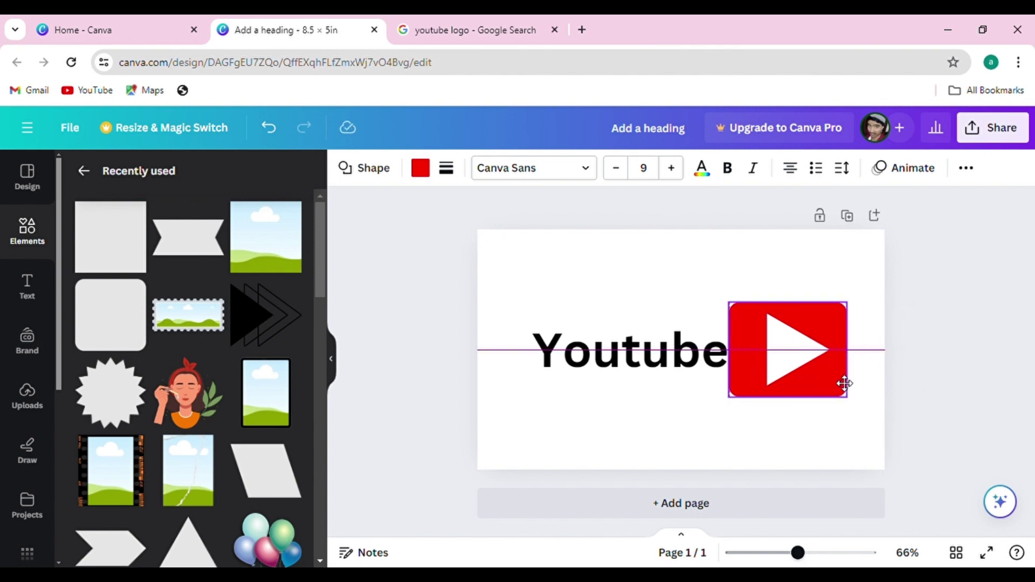
Shift the 'Youtube' text slightly to the left
{"action": "left_click", "coordinate": [407, 305]}
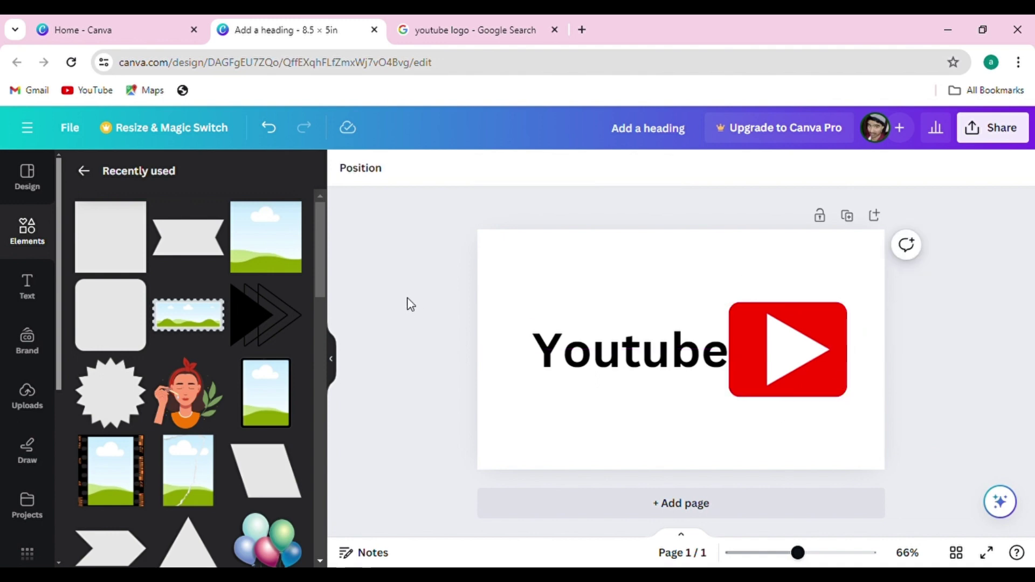
{"action": "left_click", "coordinate": [702, 357]}
{"action": "left_click_drag", "start_coordinate": [702, 357], "coordinate": [690, 355]}
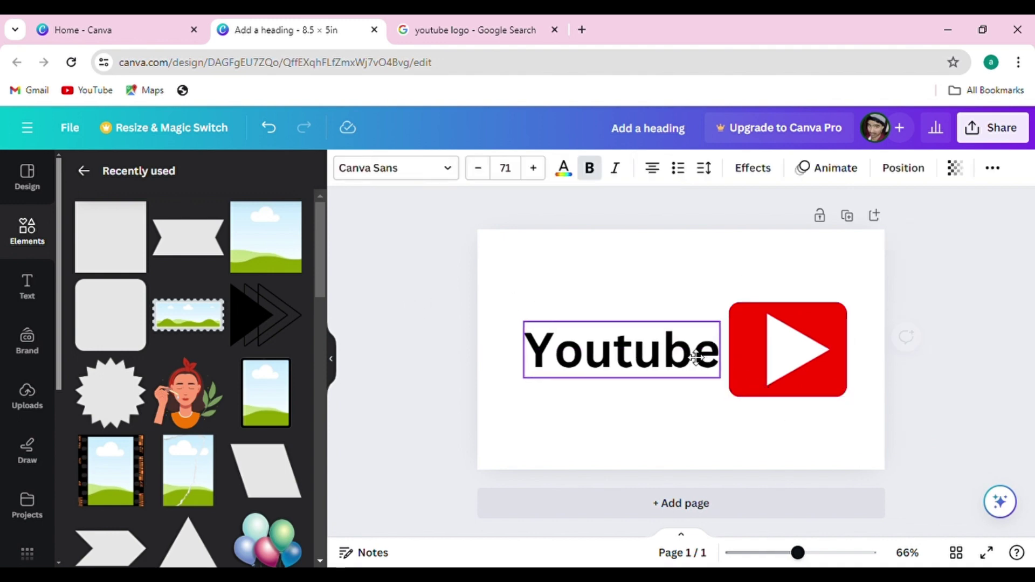
{"action": "left_click", "coordinate": [399, 267]}
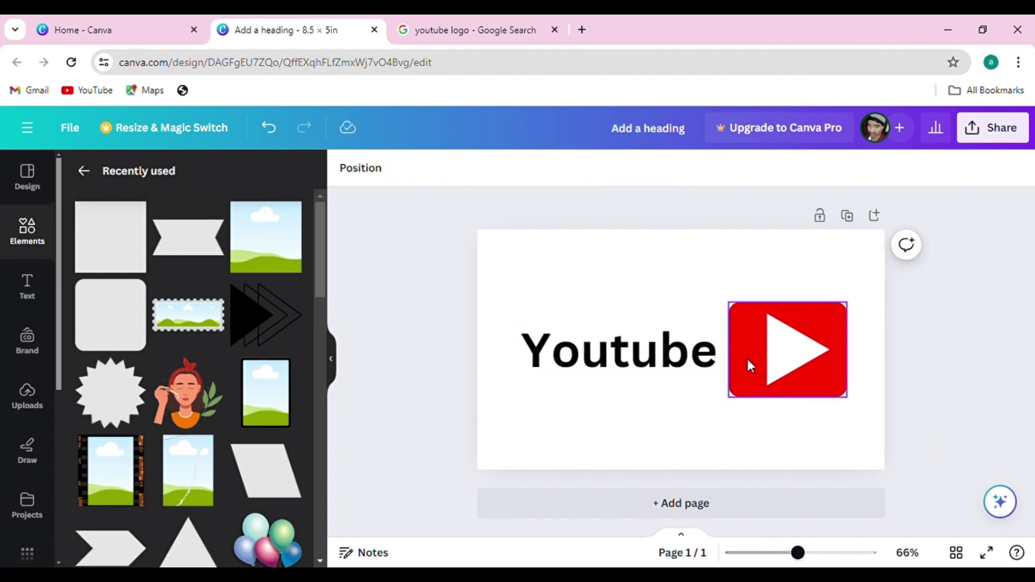
Change 'Youtube' to 'YouTube' with a capital T and nudge it left
{"action": "double_click", "coordinate": [621, 358]}
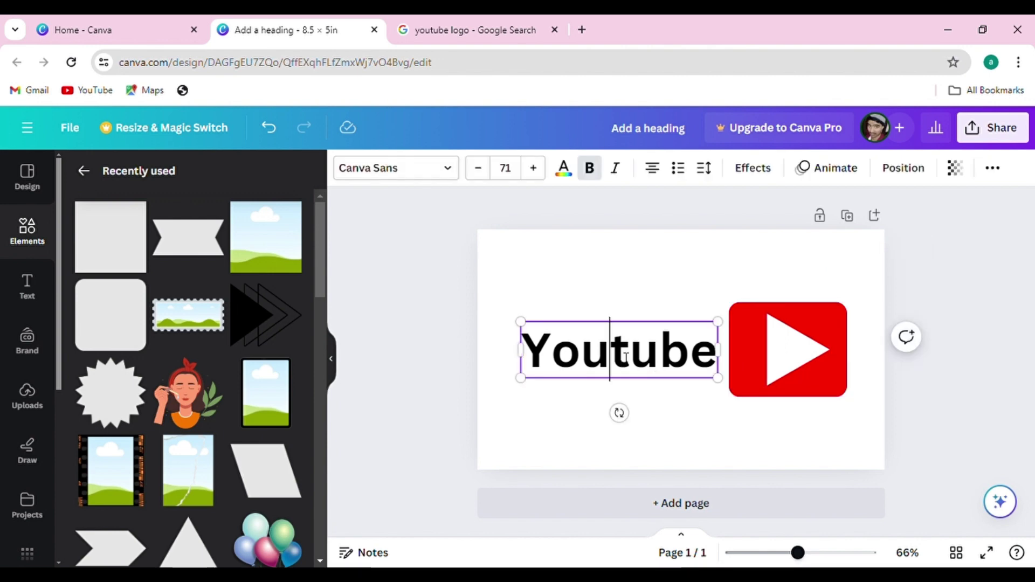
{"action": "key", "text": "Delete"}
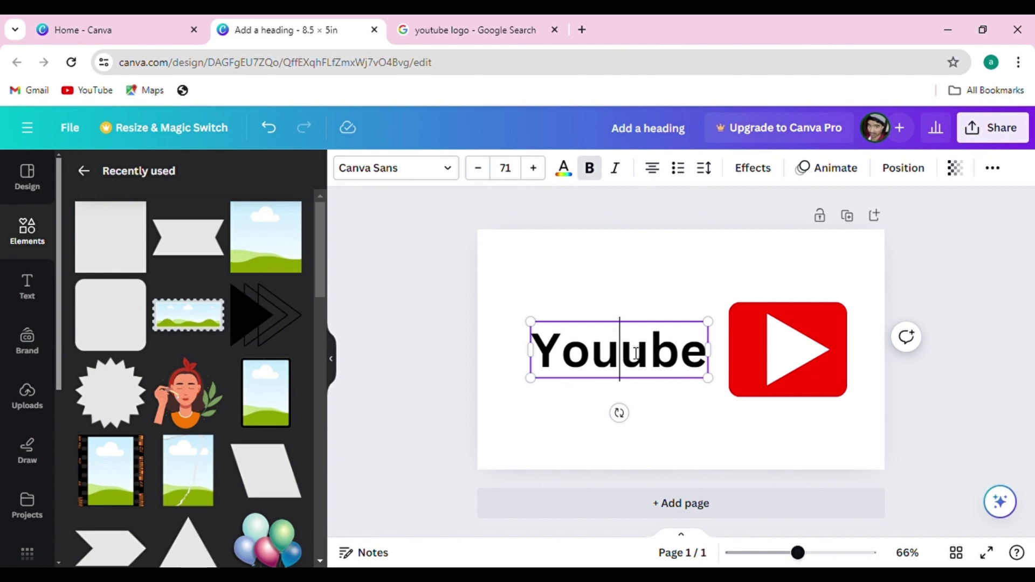
{"action": "type", "text": "T"}
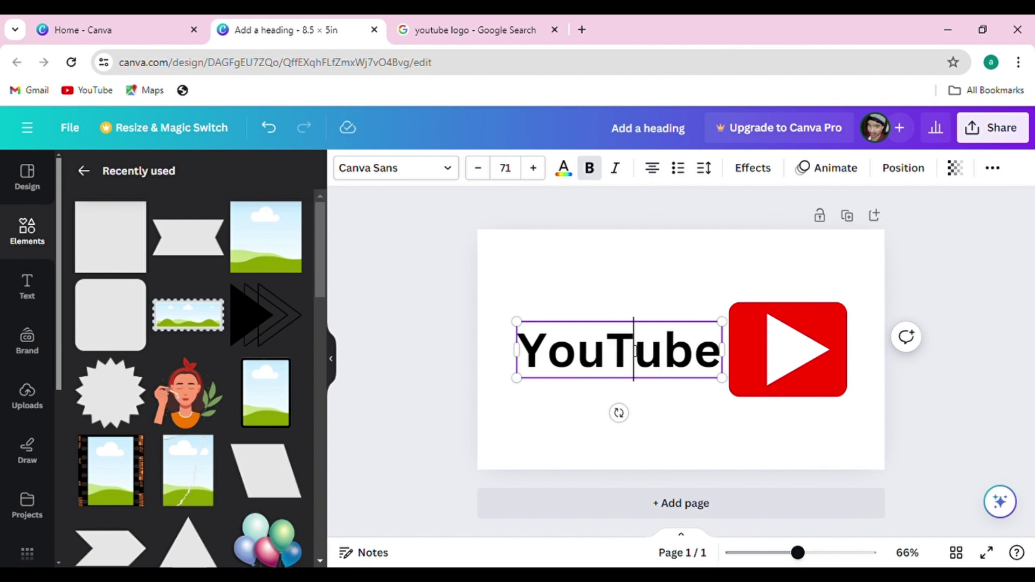
{"action": "left_click", "coordinate": [436, 317]}
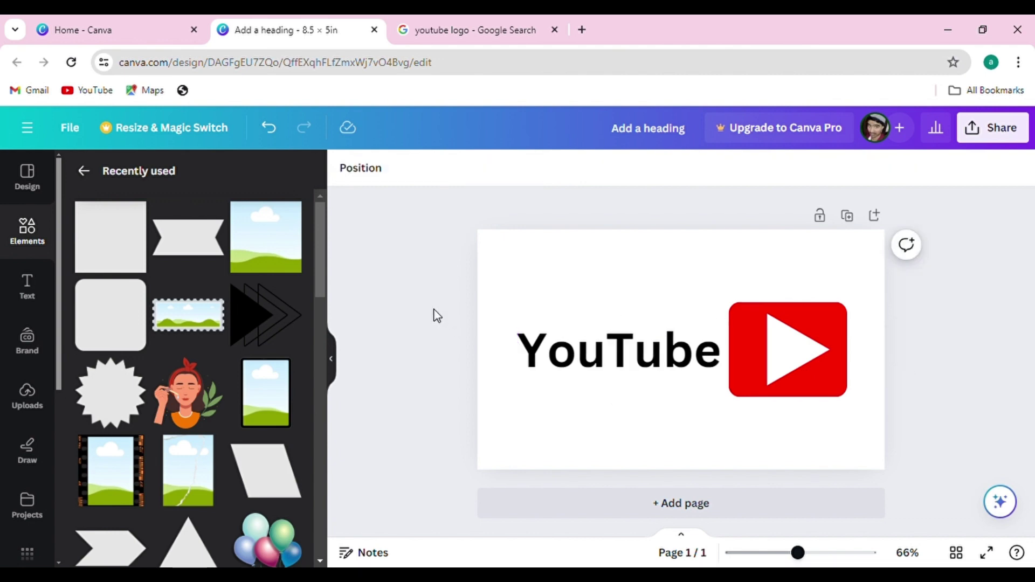
{"action": "left_click", "coordinate": [664, 370]}
{"action": "left_click_drag", "start_coordinate": [664, 370], "coordinate": [657, 370]}
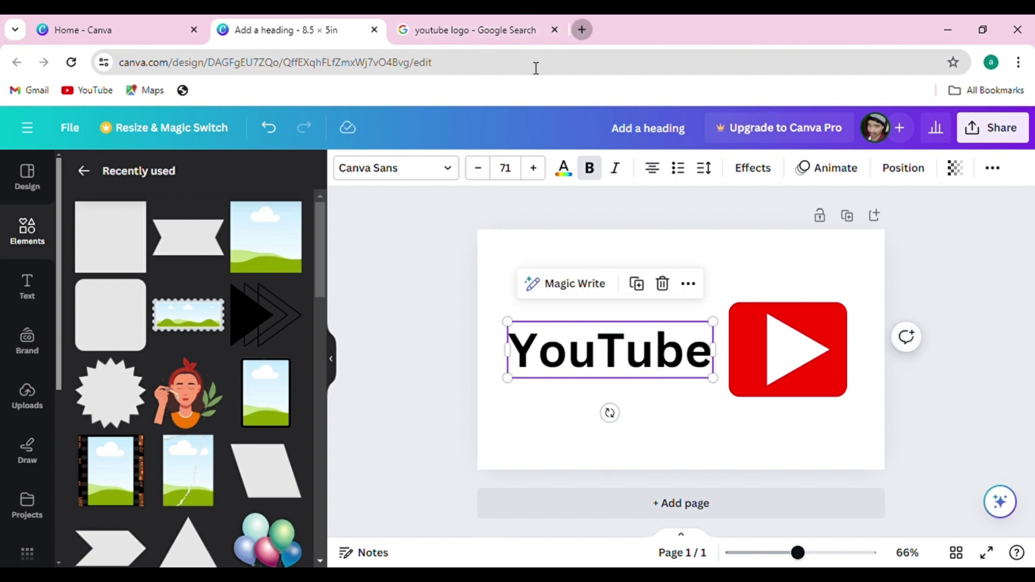
Open a new browser tab briefly, then return to the Canva design
{"action": "key", "text": "ctrl+t"}
{"action": "left_click", "coordinate": [504, 73]}
{"action": "left_click", "coordinate": [25, 152]}
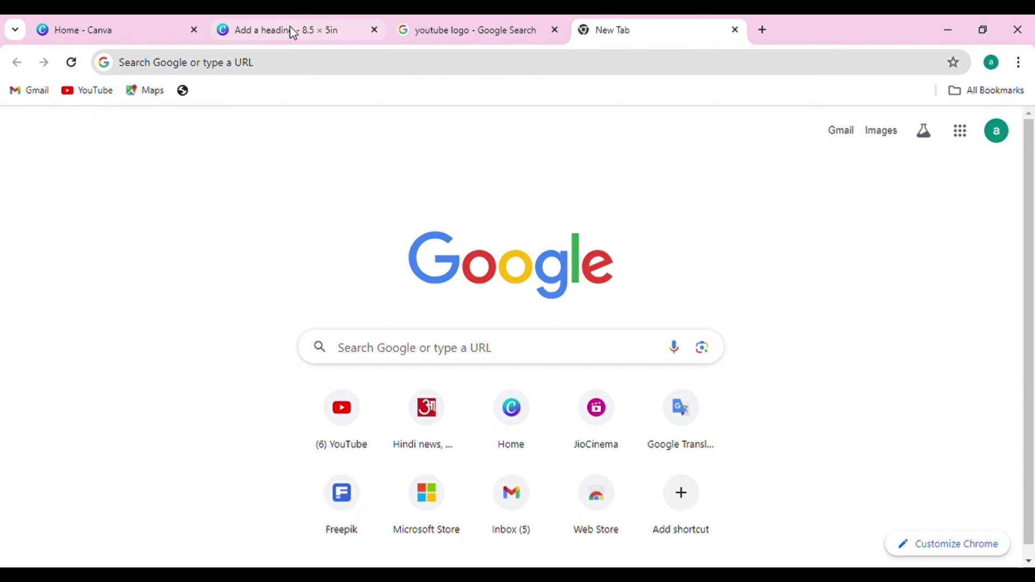
{"action": "left_click", "coordinate": [300, 24]}
{"action": "left_click", "coordinate": [414, 286]}
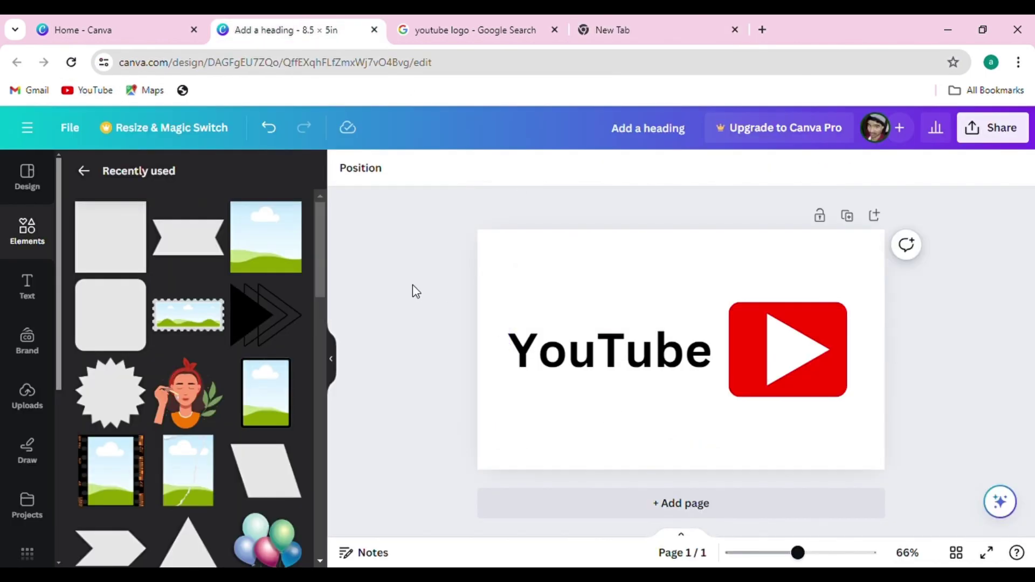
Compare the play-button logo against the YouTube logo search results in the other tab
{"action": "left_click", "coordinate": [843, 323]}
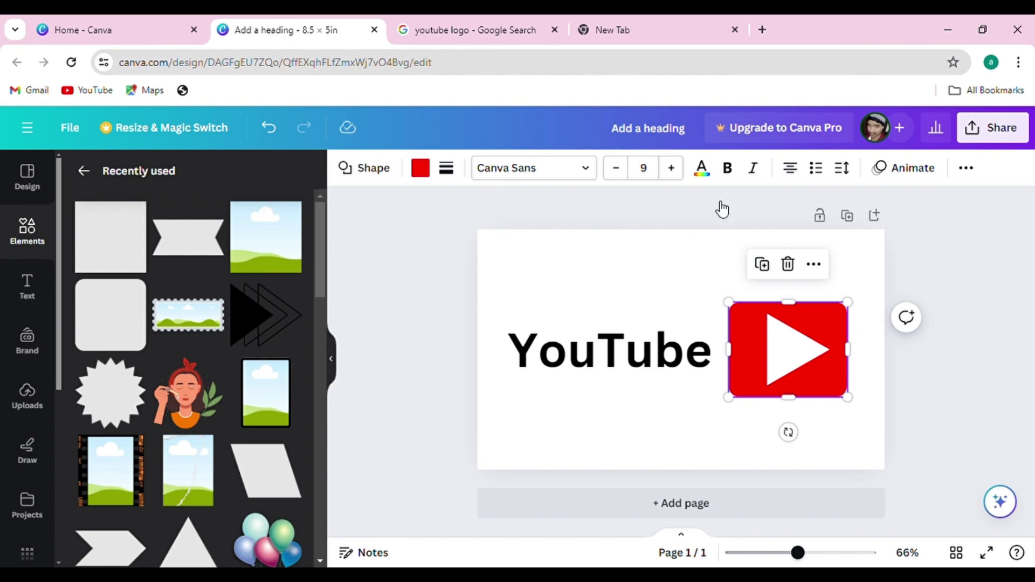
{"action": "left_click", "coordinate": [485, 28]}
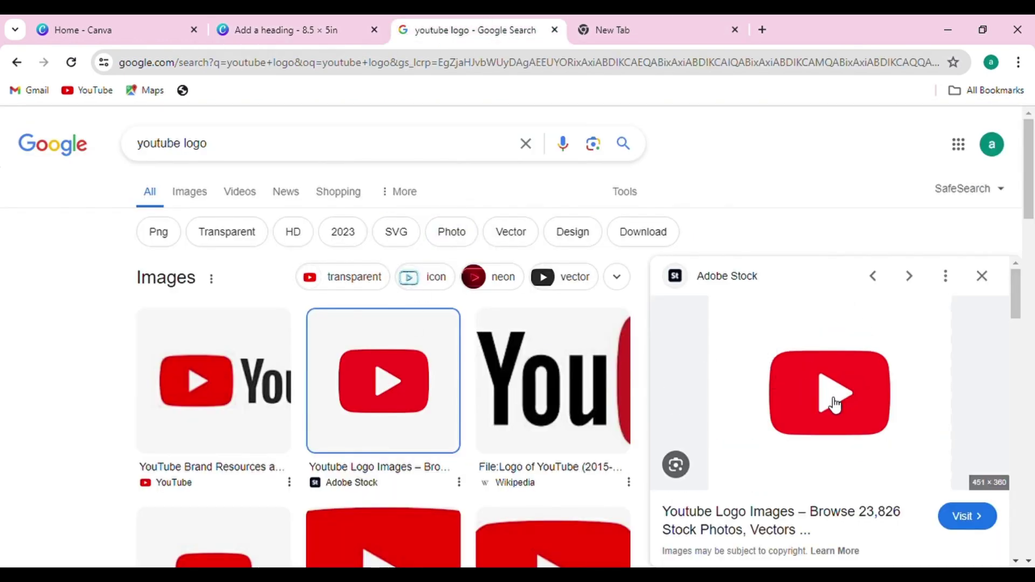
{"action": "left_click", "coordinate": [321, 23]}
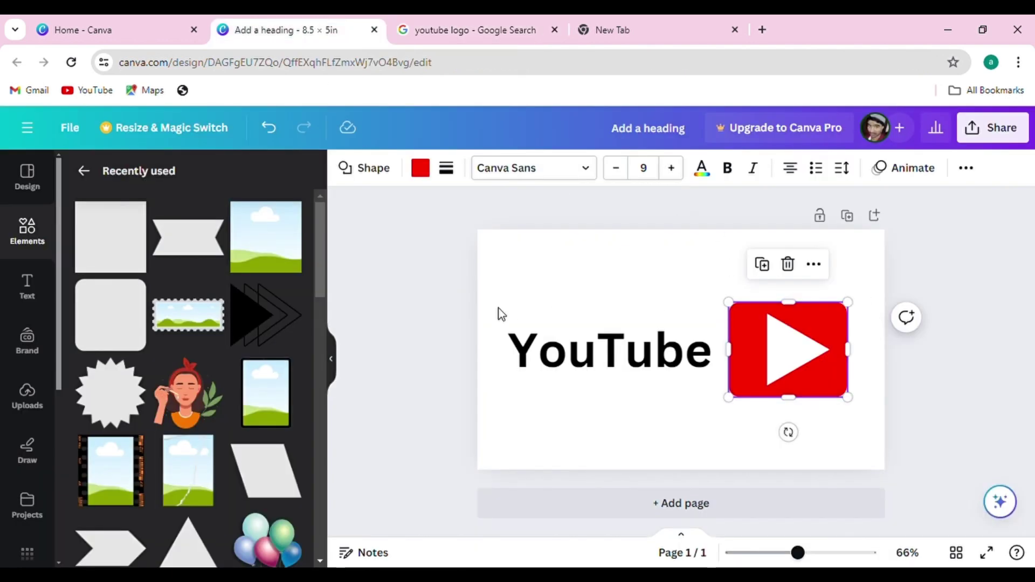
{"action": "left_click", "coordinate": [422, 273]}
{"action": "left_click", "coordinate": [533, 24]}
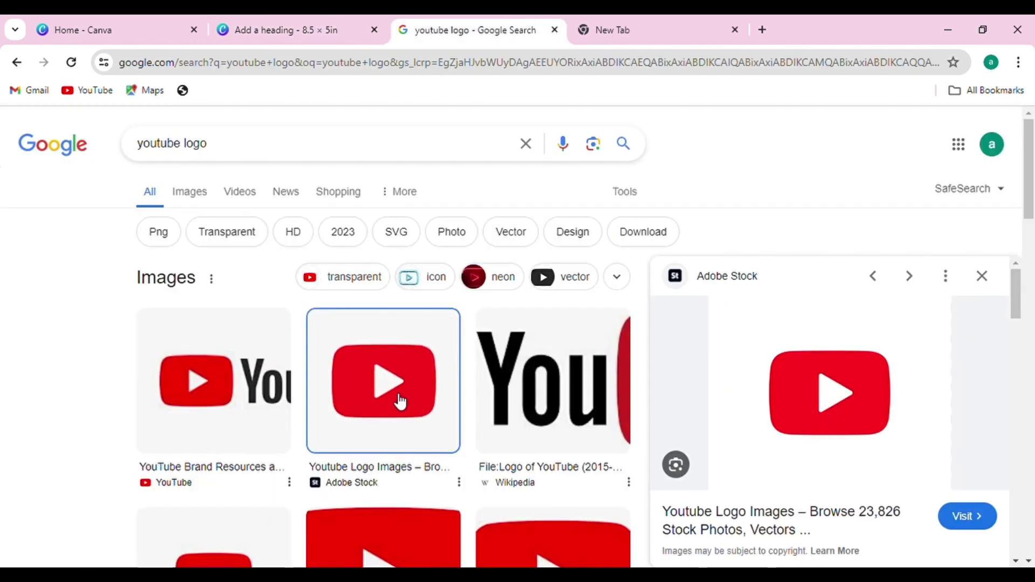
{"action": "left_click", "coordinate": [293, 30]}
Browse the recently used items in the Elements library
{"action": "left_click", "coordinate": [779, 349]}
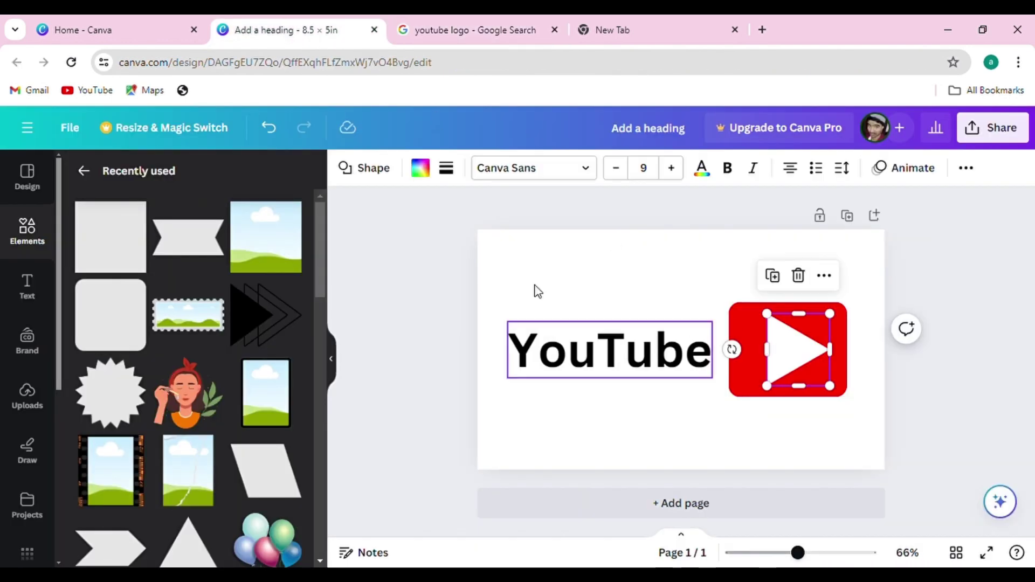
{"action": "left_click", "coordinate": [36, 247]}
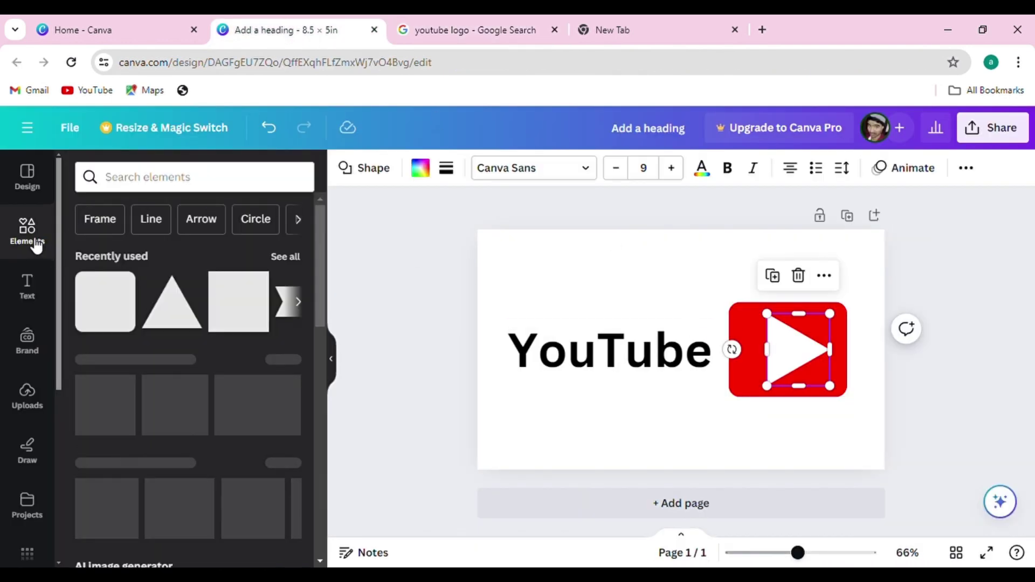
{"action": "left_click", "coordinate": [286, 257]}
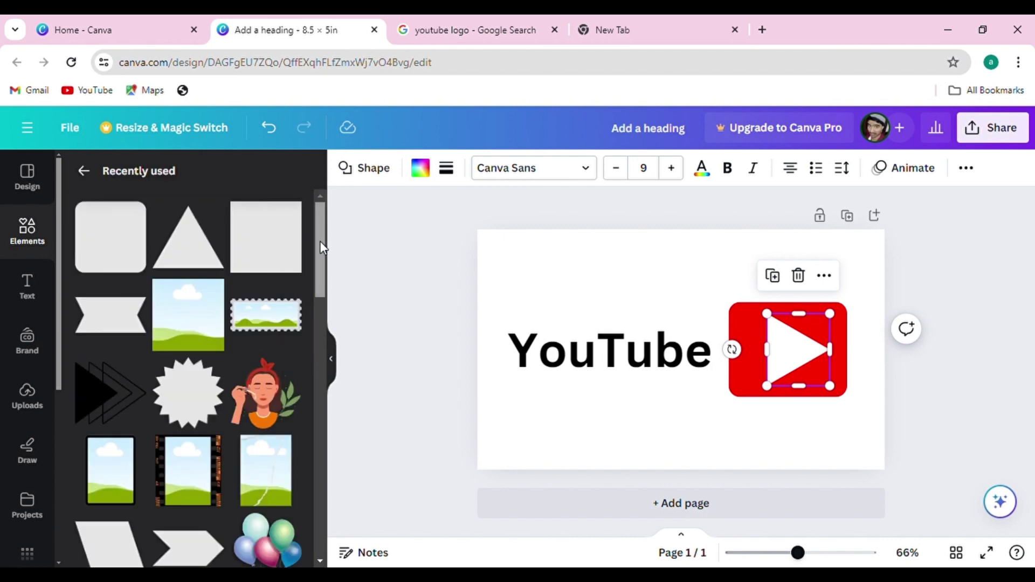
{"action": "mouse_move", "coordinate": [324, 246]}
{"action": "left_mouse_down"}
{"action": "mouse_move", "coordinate": [322, 322]}
{"action": "mouse_move", "coordinate": [343, 447]}
{"action": "mouse_move", "coordinate": [347, 196]}
{"action": "left_mouse_up"}
{"action": "left_click", "coordinate": [85, 171]}
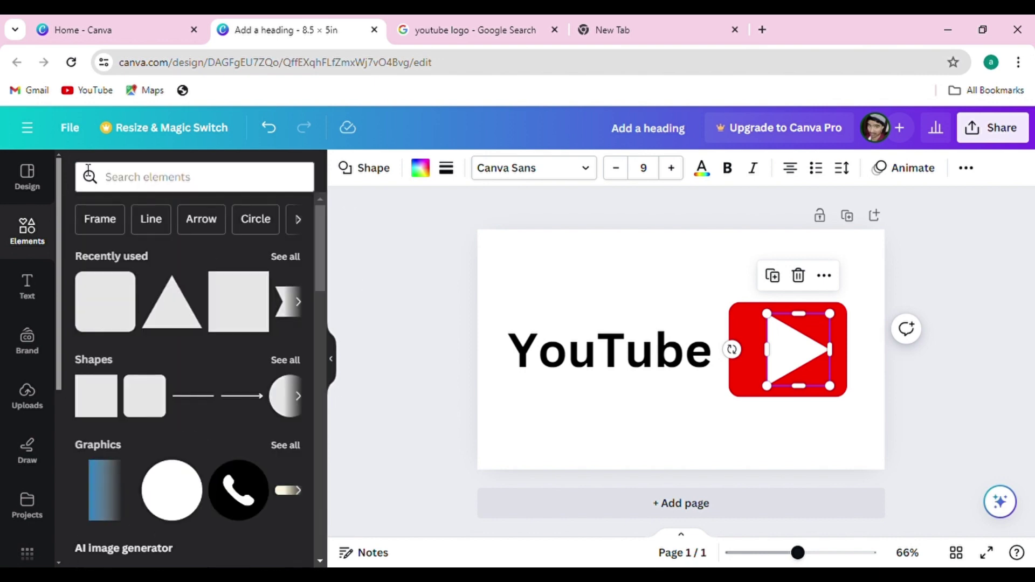
Show the full Shapes list and recheck the reference logo
{"action": "left_click", "coordinate": [282, 366]}
{"action": "mouse_move", "coordinate": [318, 251]}
{"action": "left_mouse_down"}
{"action": "mouse_move", "coordinate": [319, 522]}
{"action": "mouse_move", "coordinate": [327, 354]}
{"action": "left_mouse_up"}
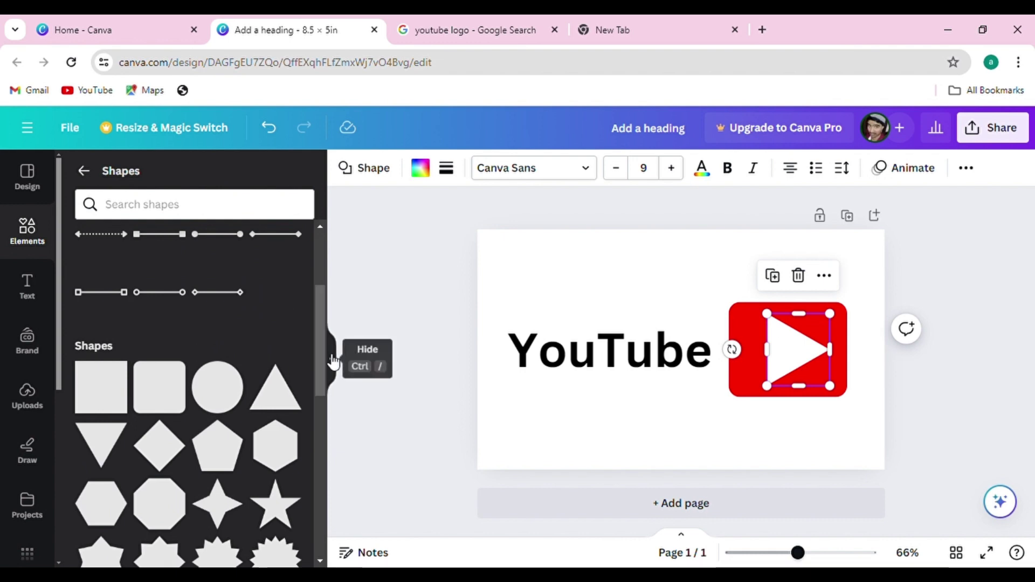
{"action": "left_click", "coordinate": [508, 23]}
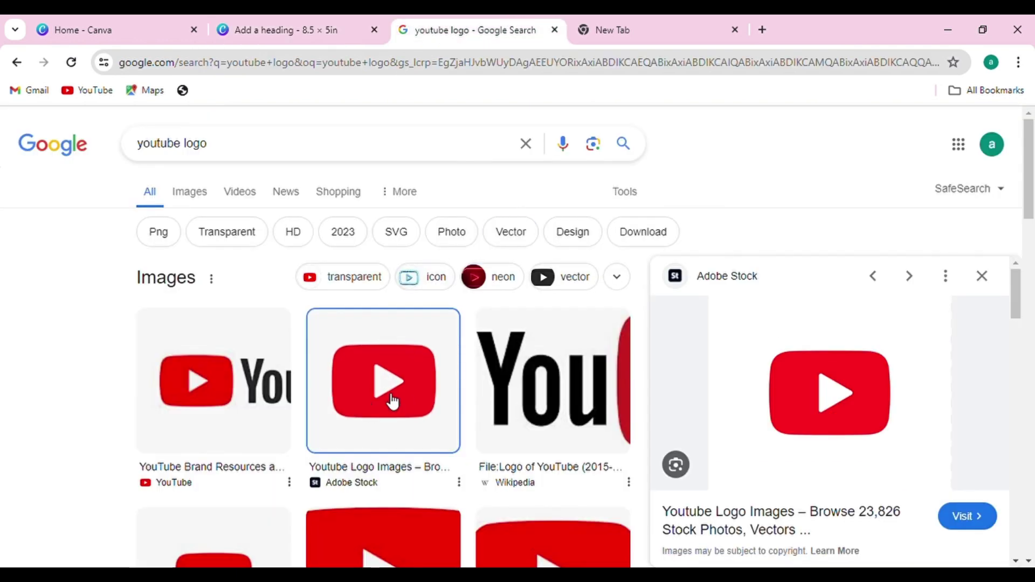
{"action": "left_click", "coordinate": [296, 22]}
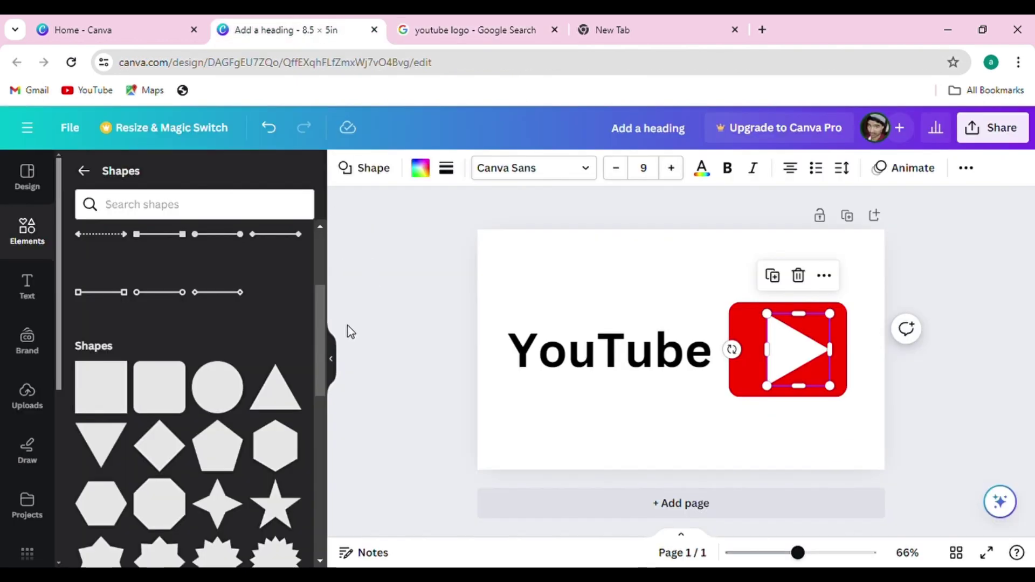
Add a red pentagon, then delete it from over the text
{"action": "left_click", "coordinate": [345, 373]}
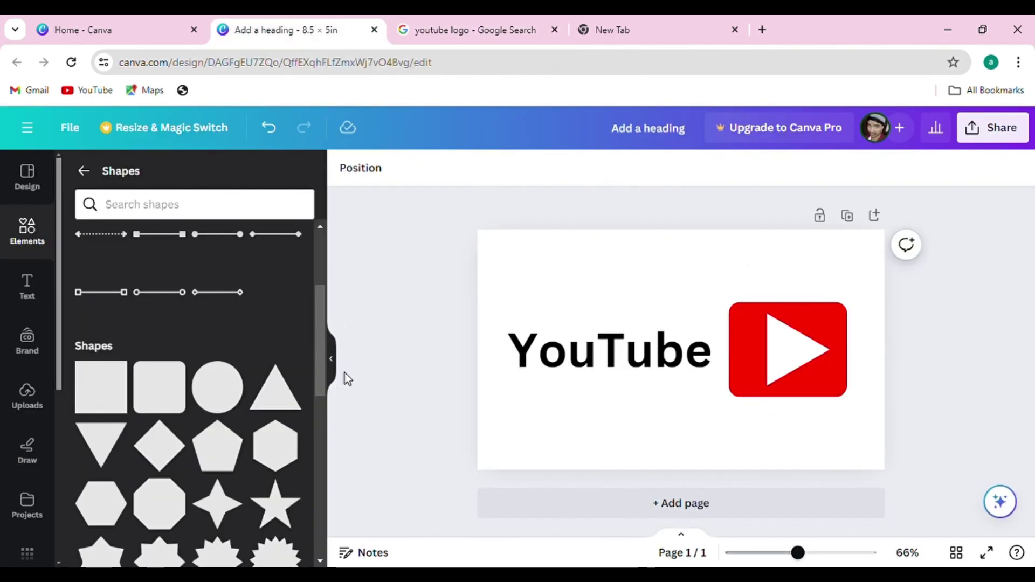
{"action": "left_click", "coordinate": [800, 363]}
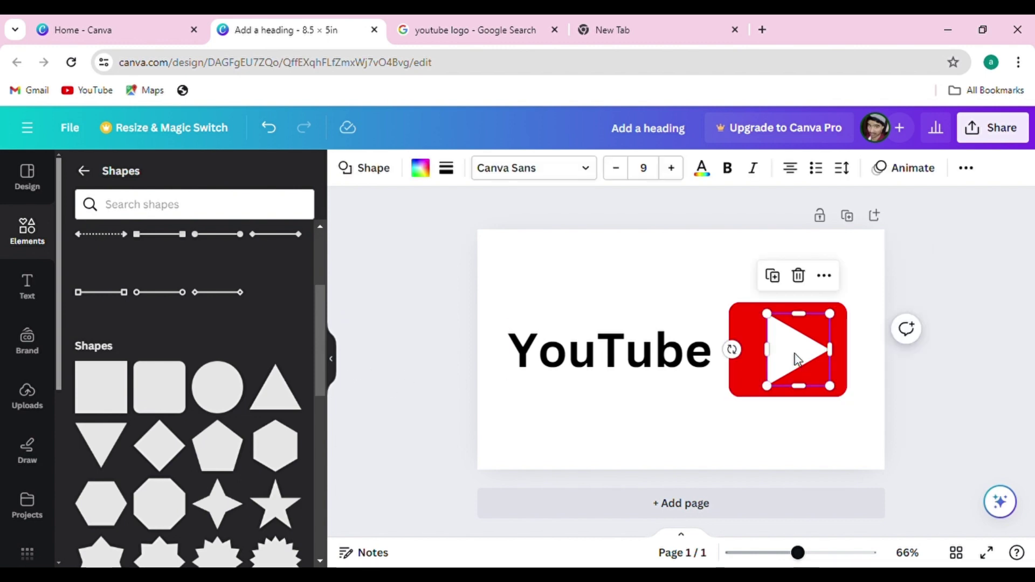
{"action": "left_click", "coordinate": [226, 465]}
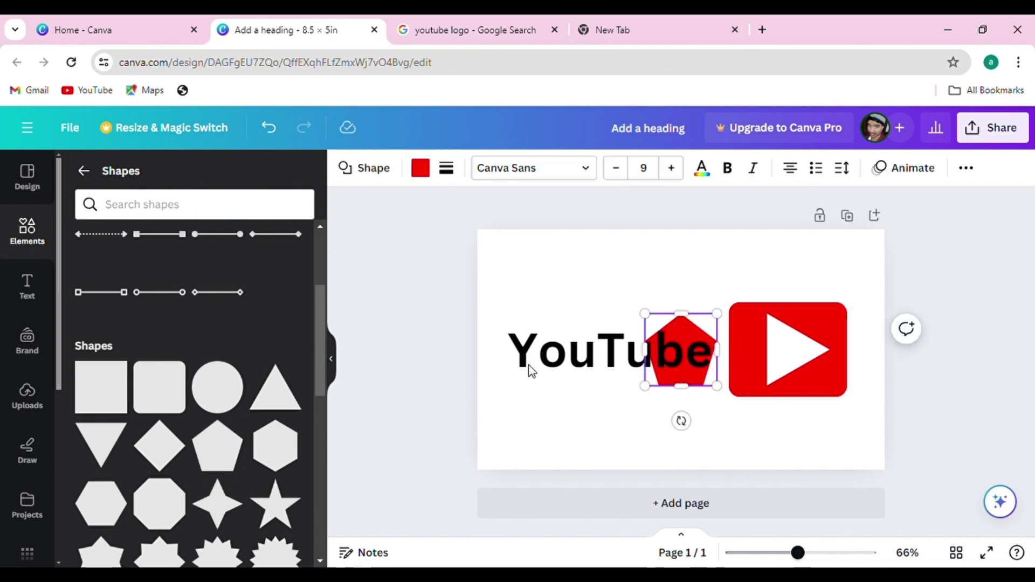
{"action": "left_click", "coordinate": [424, 277]}
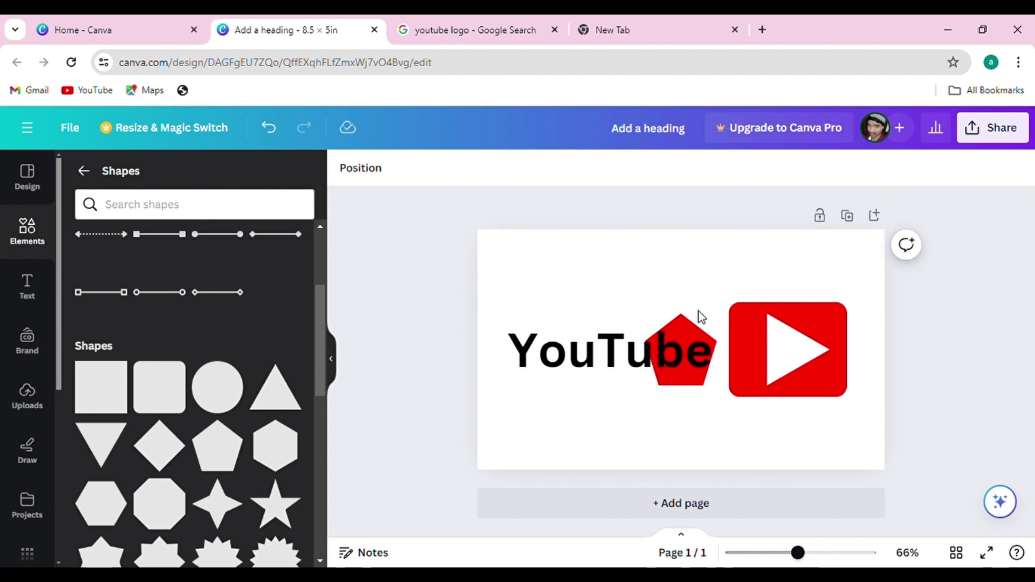
{"action": "scroll", "coordinate": [698, 312], "scroll_direction": "up", "scroll_amount": 5}
{"action": "scroll", "coordinate": [691, 317], "scroll_direction": "up", "scroll_amount": 3}
{"action": "left_click", "coordinate": [654, 328]}
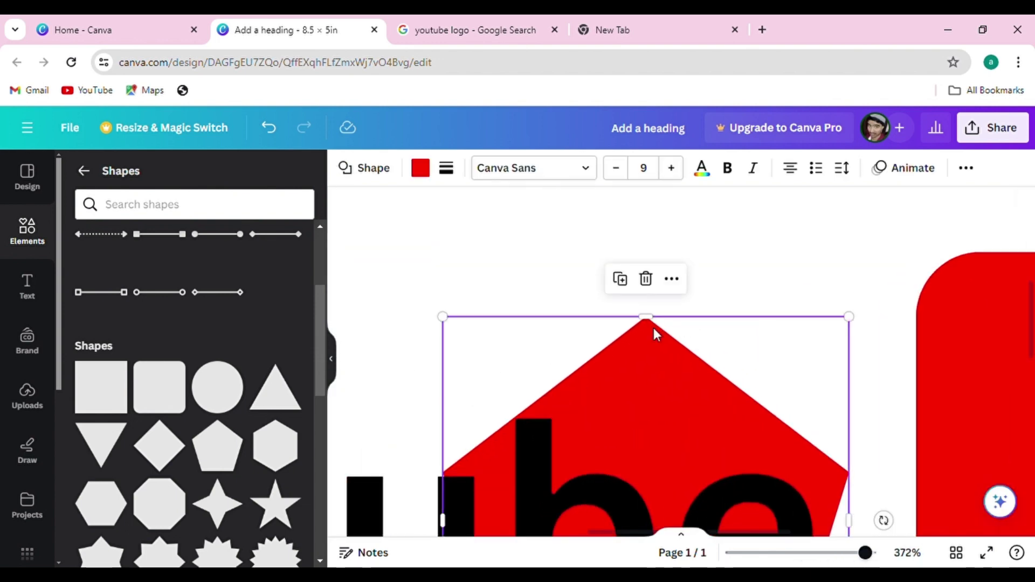
{"action": "key", "text": "Delete"}
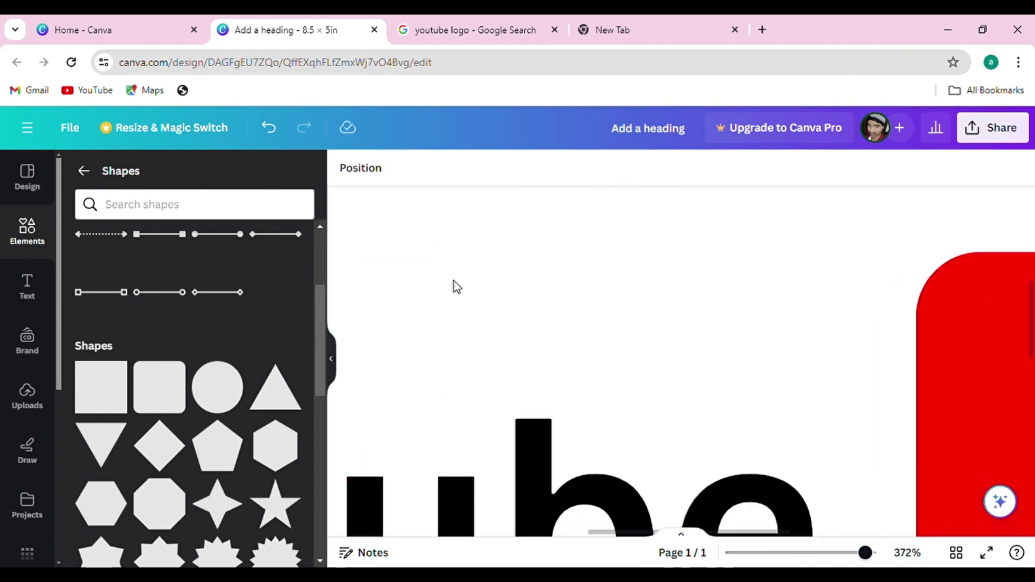
{"action": "scroll", "coordinate": [456, 281], "scroll_direction": "down", "scroll_amount": 2}
{"action": "scroll", "coordinate": [456, 282], "scroll_direction": "down", "scroll_amount": 3}
{"action": "scroll", "coordinate": [458, 283], "scroll_direction": "down", "scroll_amount": 2}
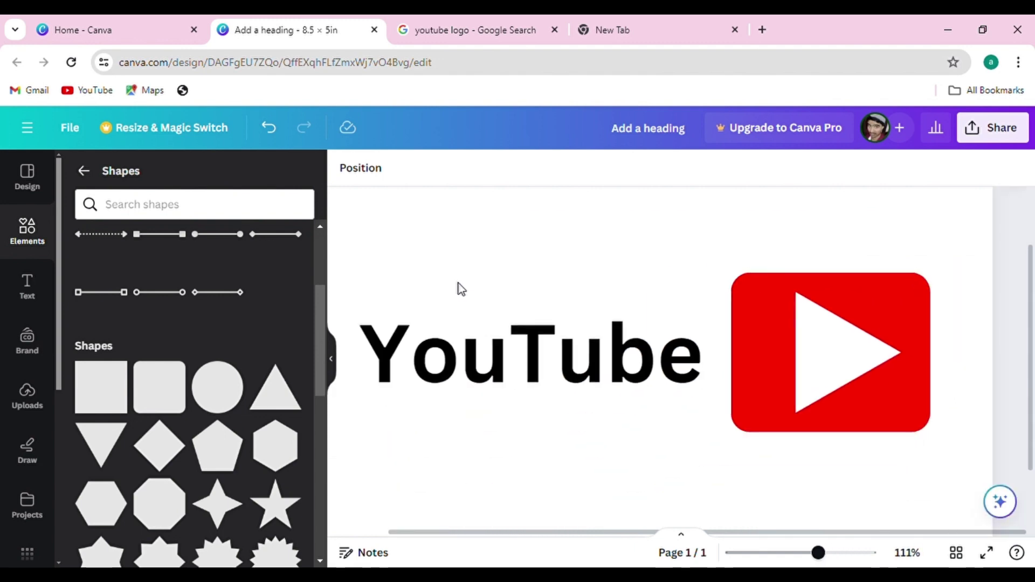
Add a red rounded square, squash it into a small shape, then delete it
{"action": "mouse_move", "coordinate": [160, 387]}
{"action": "left_click", "coordinate": [161, 398]}
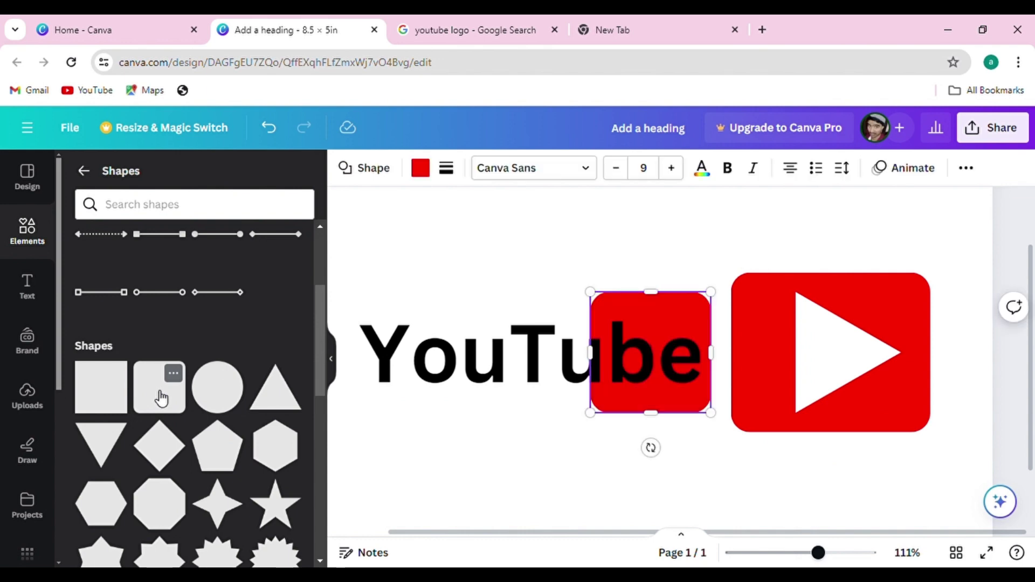
{"action": "left_click", "coordinate": [380, 242]}
{"action": "left_click", "coordinate": [685, 300]}
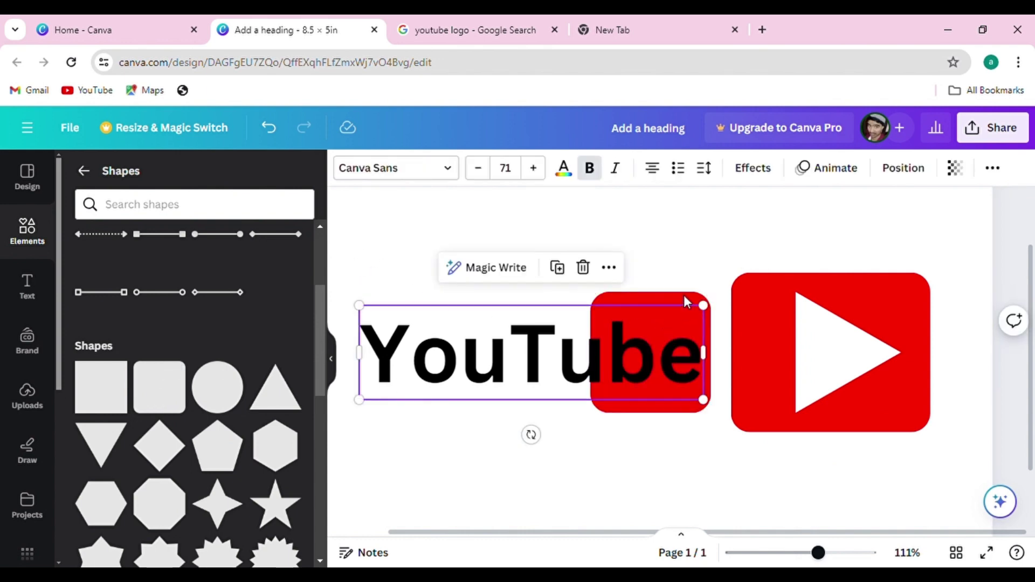
{"action": "left_click_drag", "start_coordinate": [651, 413], "coordinate": [659, 335]}
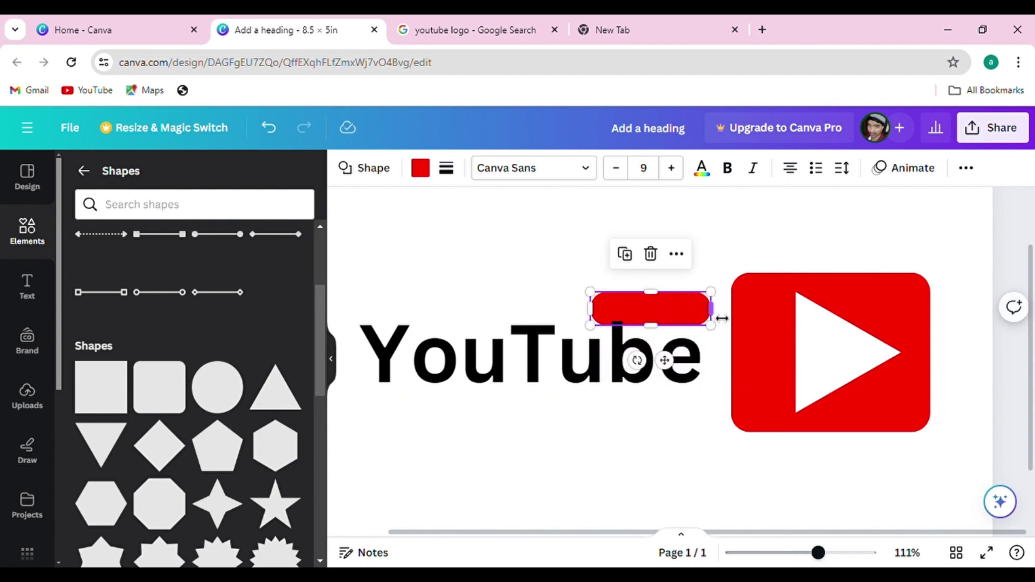
{"action": "mouse_move", "coordinate": [712, 308]}
{"action": "left_mouse_down"}
{"action": "mouse_move", "coordinate": [619, 310]}
{"action": "mouse_move", "coordinate": [656, 265]}
{"action": "left_mouse_up"}
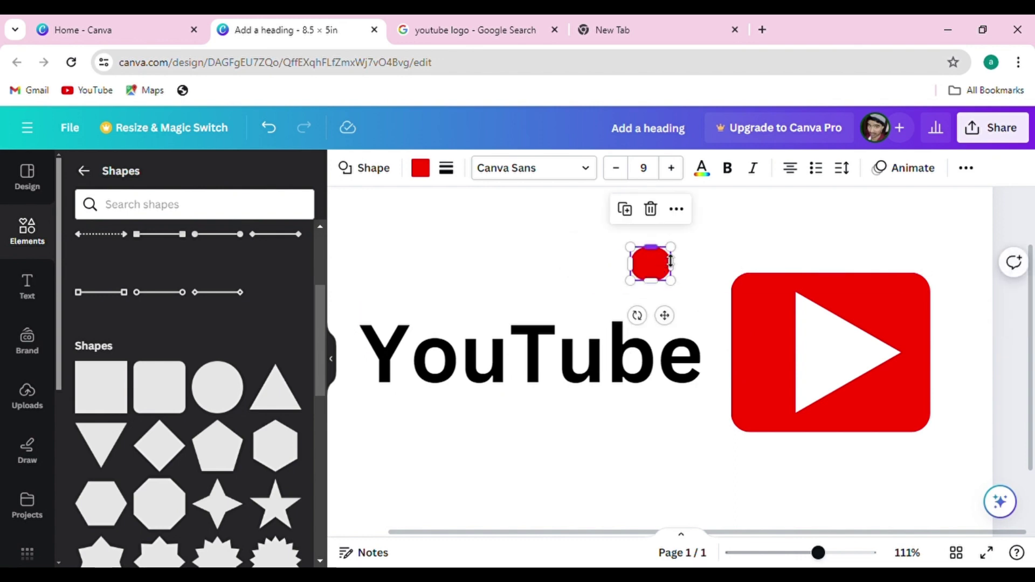
{"action": "scroll", "coordinate": [671, 257], "scroll_direction": "up", "scroll_amount": 3, "text": "ctrl"}
{"action": "scroll", "coordinate": [672, 257], "scroll_direction": "up", "scroll_amount": 3}
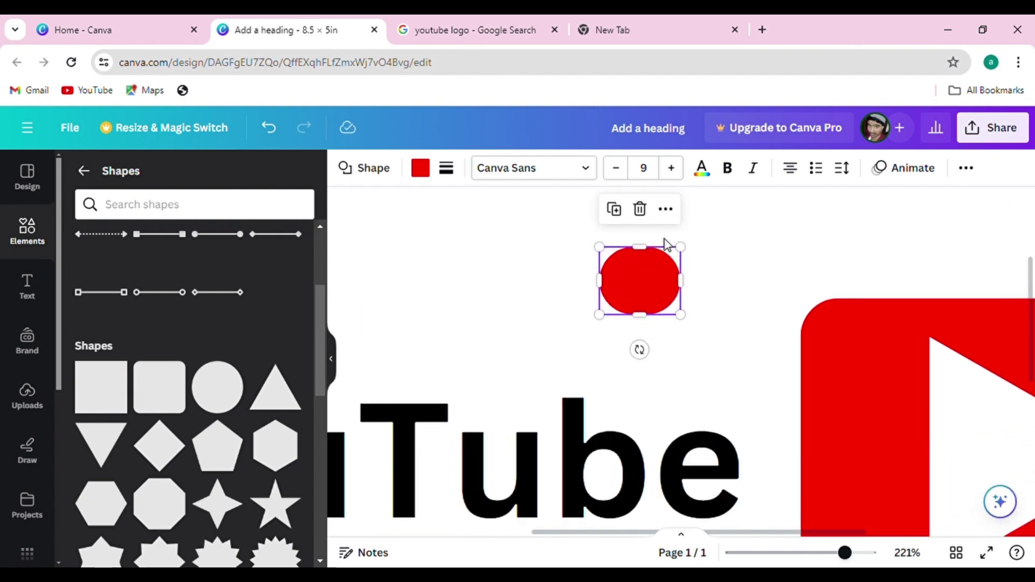
{"action": "key", "text": "Delete"}
{"action": "scroll", "coordinate": [454, 292], "scroll_direction": "up", "scroll_amount": 1}
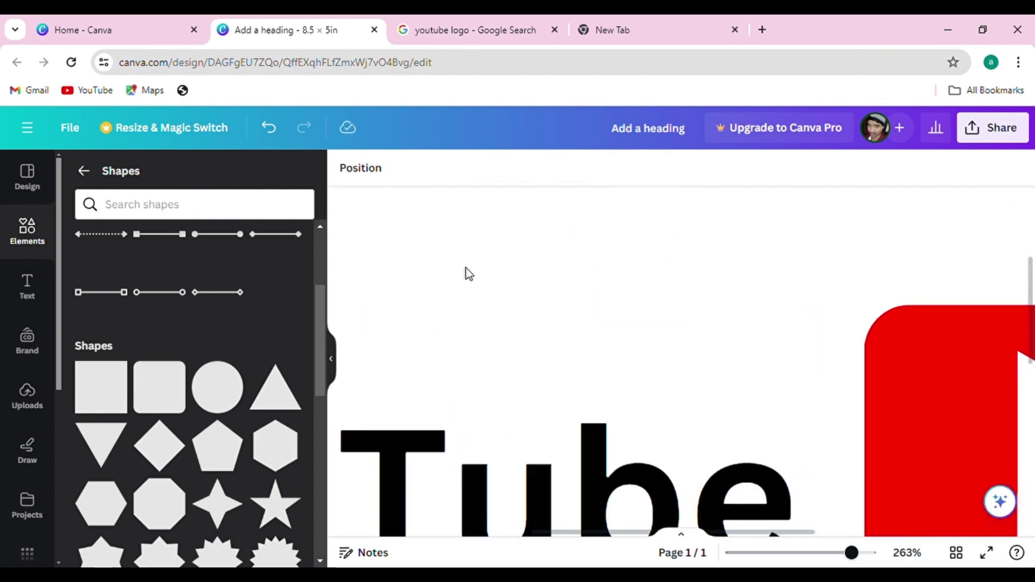
{"action": "scroll", "coordinate": [464, 272], "scroll_direction": "down", "scroll_amount": 1}
{"action": "scroll", "coordinate": [450, 284], "scroll_direction": "down", "scroll_amount": 3}
{"action": "scroll", "coordinate": [450, 284], "scroll_direction": "down", "scroll_amount": 1}
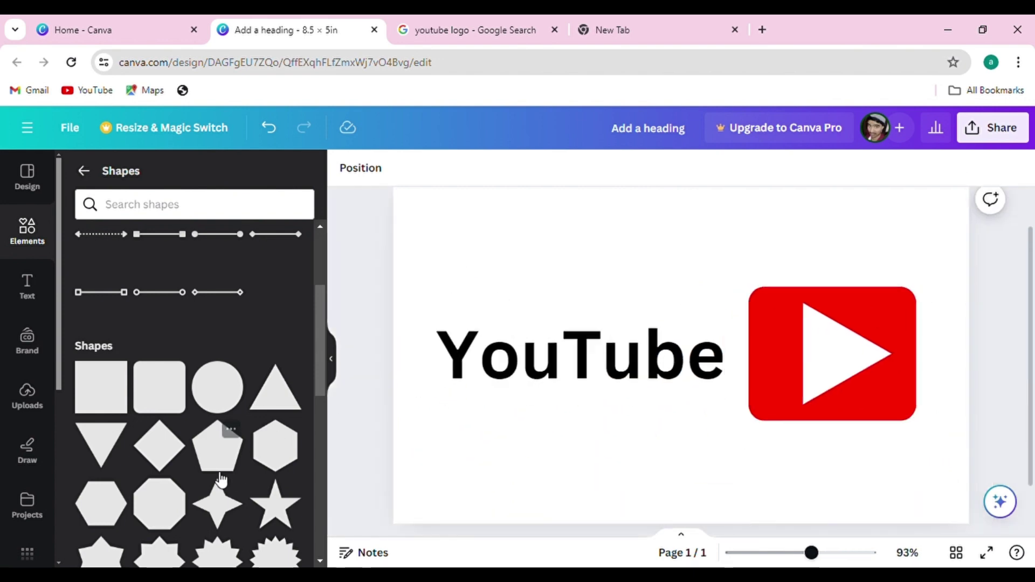
Shrink the white play triangle inside the red box
{"action": "scroll", "coordinate": [219, 448], "scroll_direction": "down", "scroll_amount": 1}
{"action": "scroll", "coordinate": [221, 460], "scroll_direction": "down", "scroll_amount": 3}
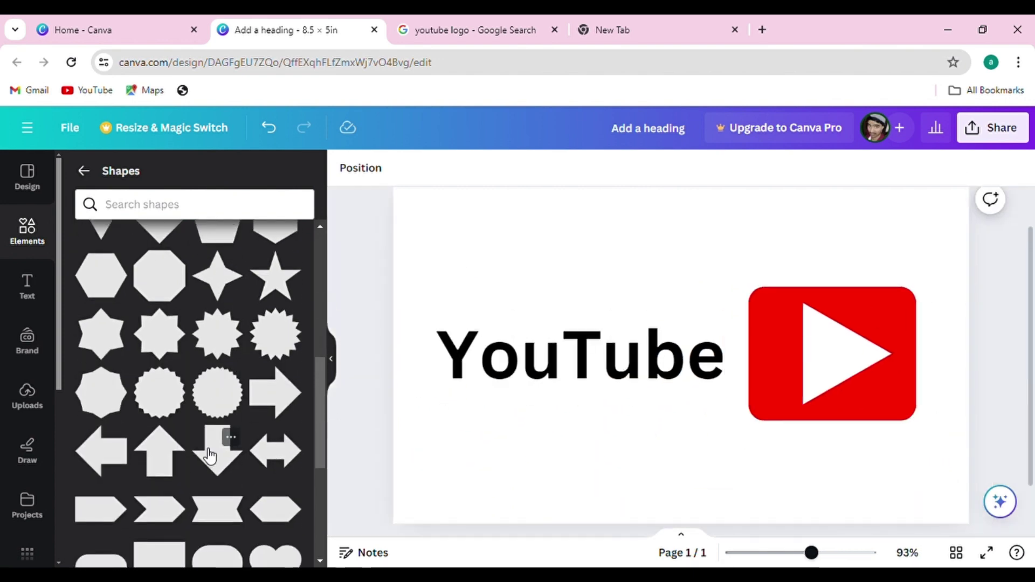
{"action": "scroll", "coordinate": [210, 456], "scroll_direction": "down", "scroll_amount": 1}
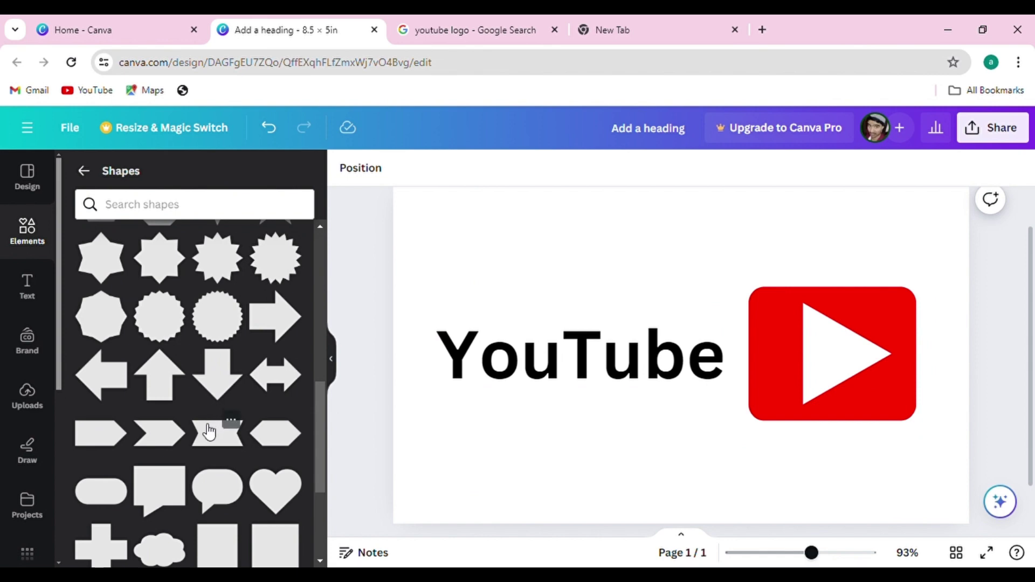
{"action": "scroll", "coordinate": [208, 431], "scroll_direction": "down", "scroll_amount": 1}
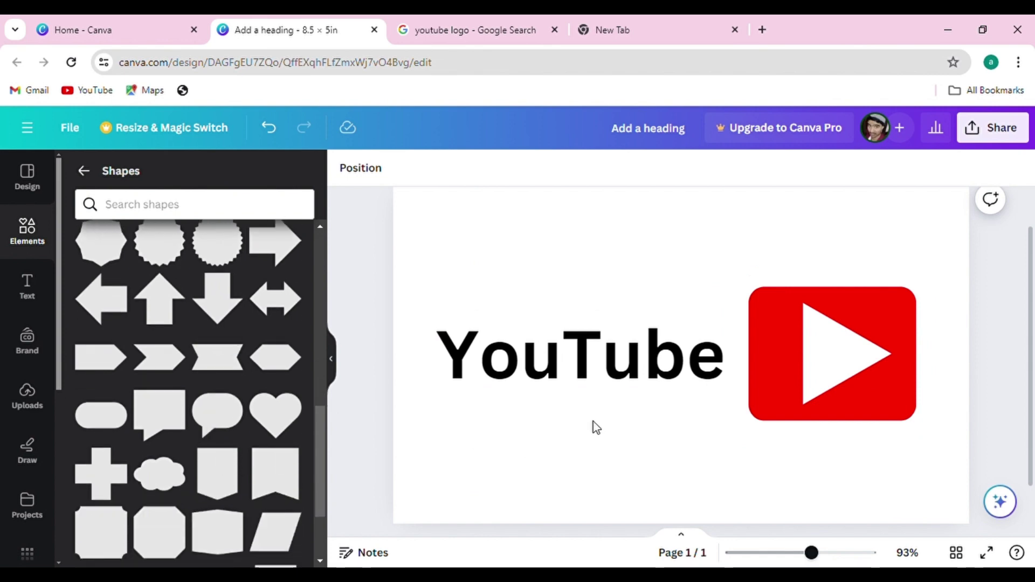
{"action": "left_click", "coordinate": [825, 353]}
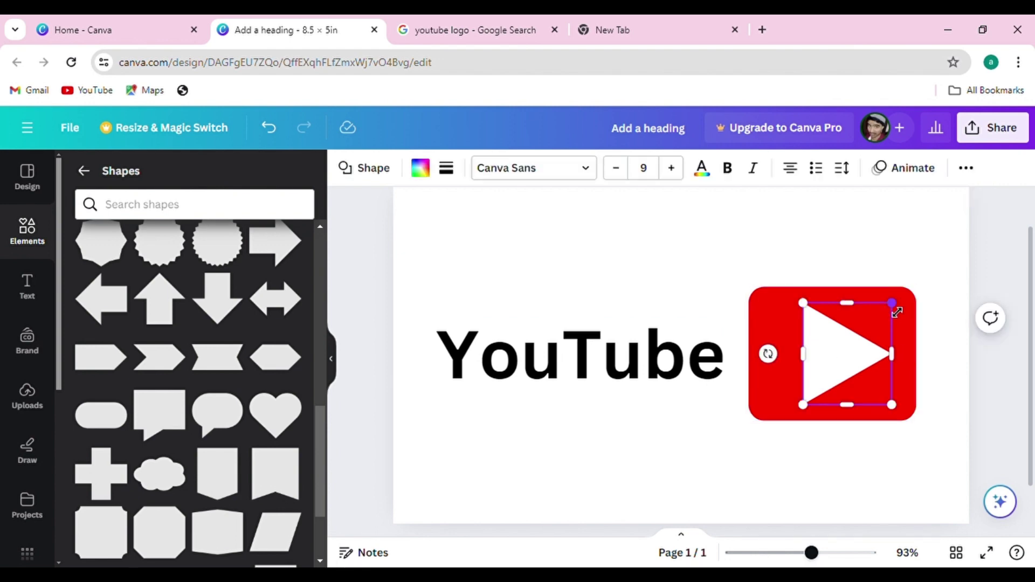
{"action": "left_click_drag", "start_coordinate": [893, 303], "coordinate": [873, 323]}
{"action": "left_click_drag", "start_coordinate": [843, 358], "coordinate": [843, 360]}
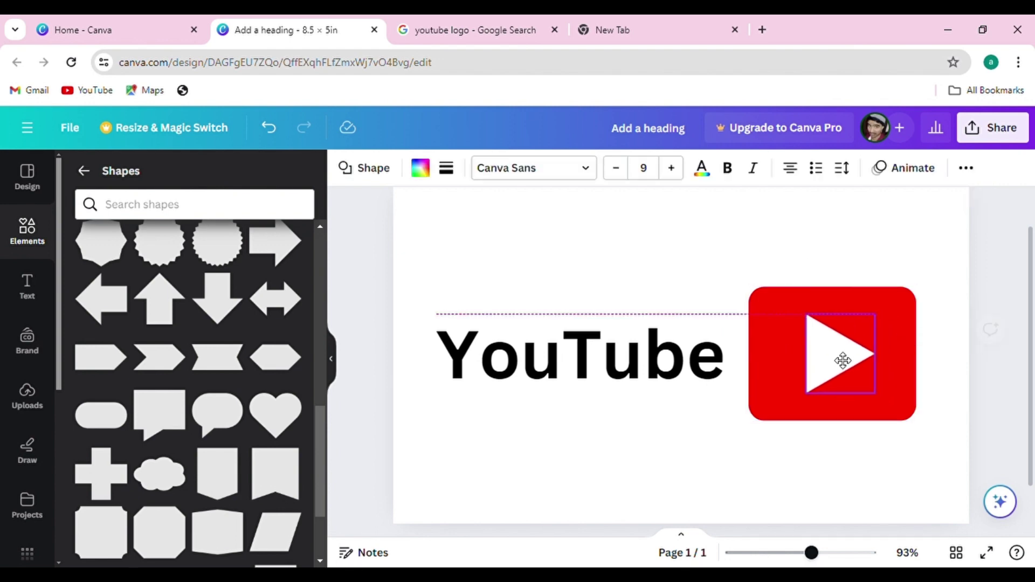
Centre the play triangle horizontally with Position > Align Center
{"action": "left_click", "coordinate": [849, 318]}
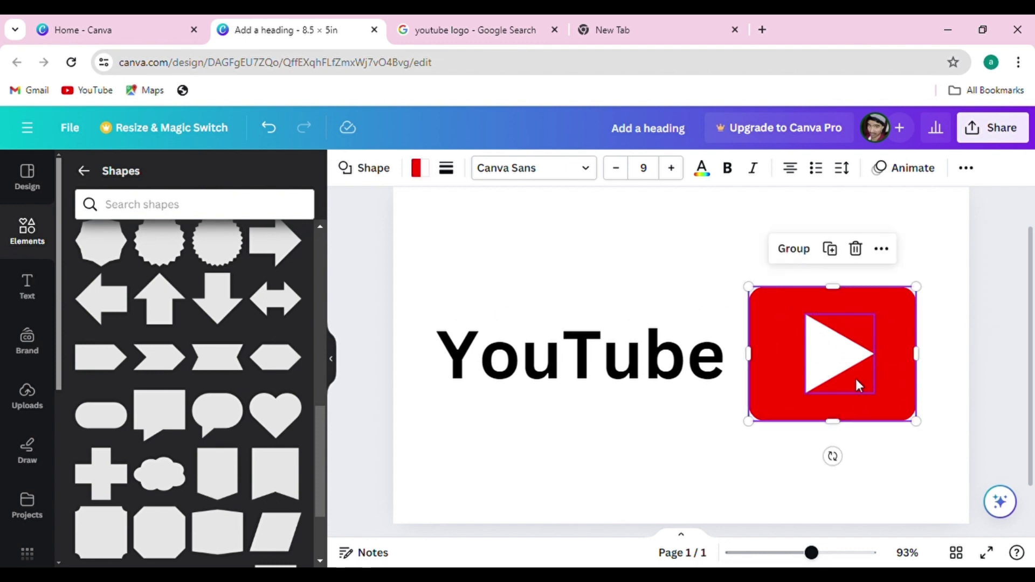
{"action": "left_click", "coordinate": [966, 168]}
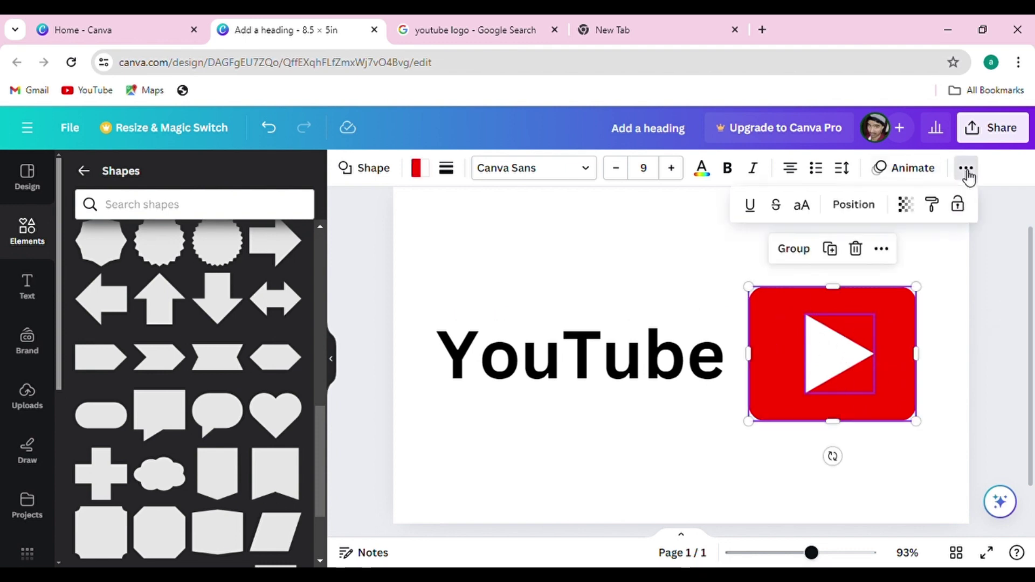
{"action": "left_click", "coordinate": [852, 210]}
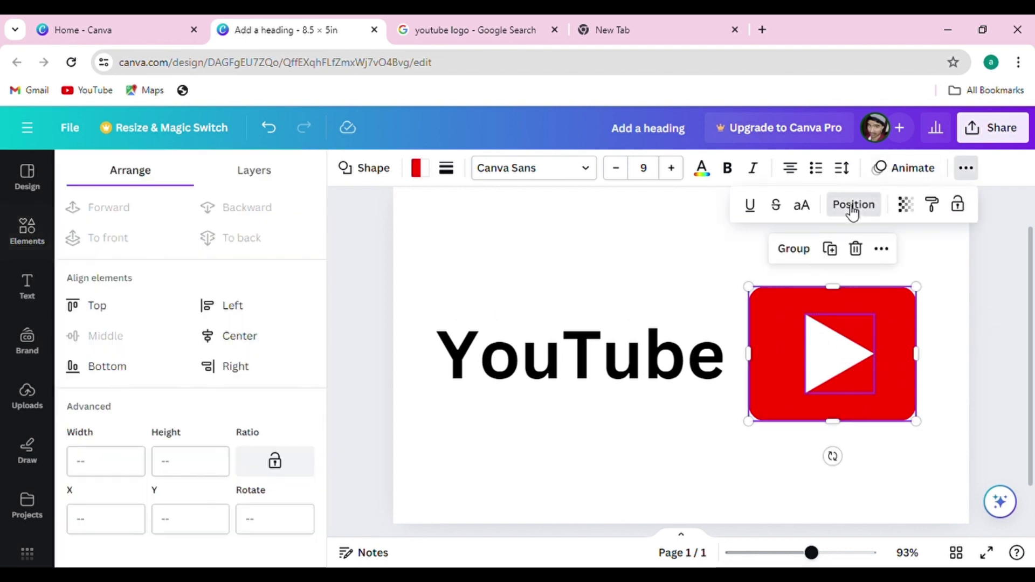
{"action": "left_click", "coordinate": [263, 345]}
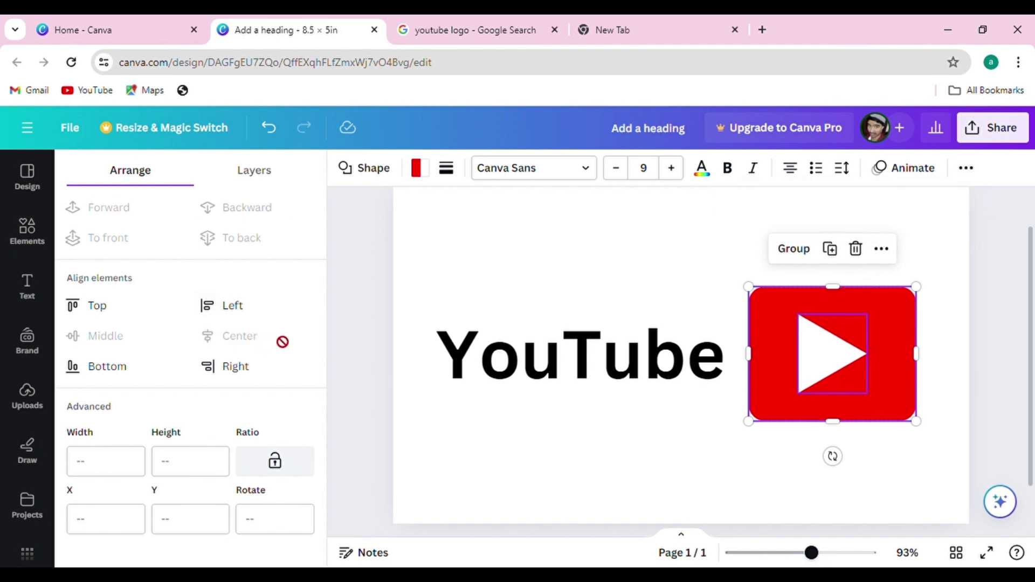
{"action": "left_click", "coordinate": [362, 293]}
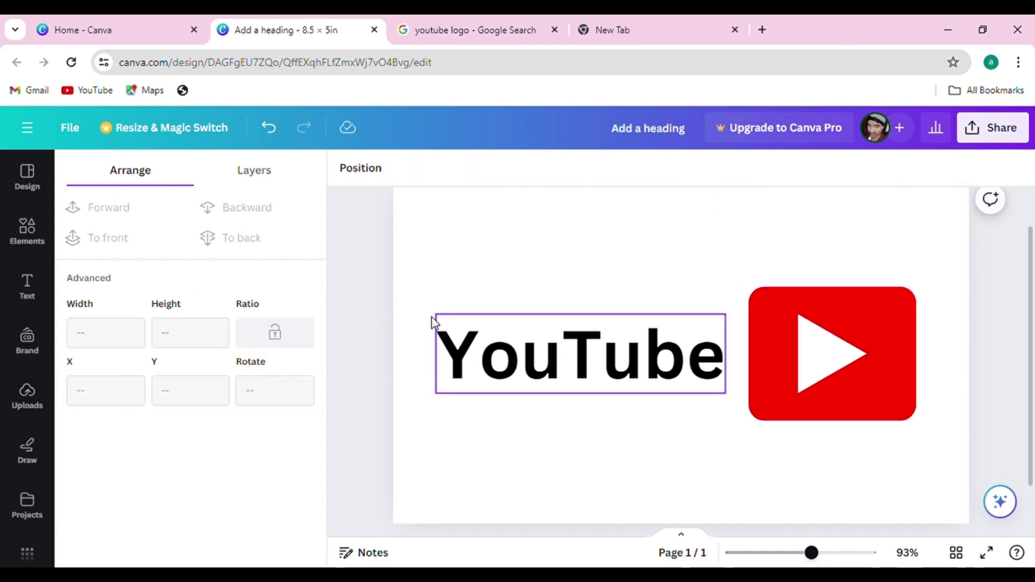
Marquee-select the play-button logo pieces together
{"action": "scroll", "coordinate": [421, 320], "scroll_direction": "down", "scroll_amount": 5}
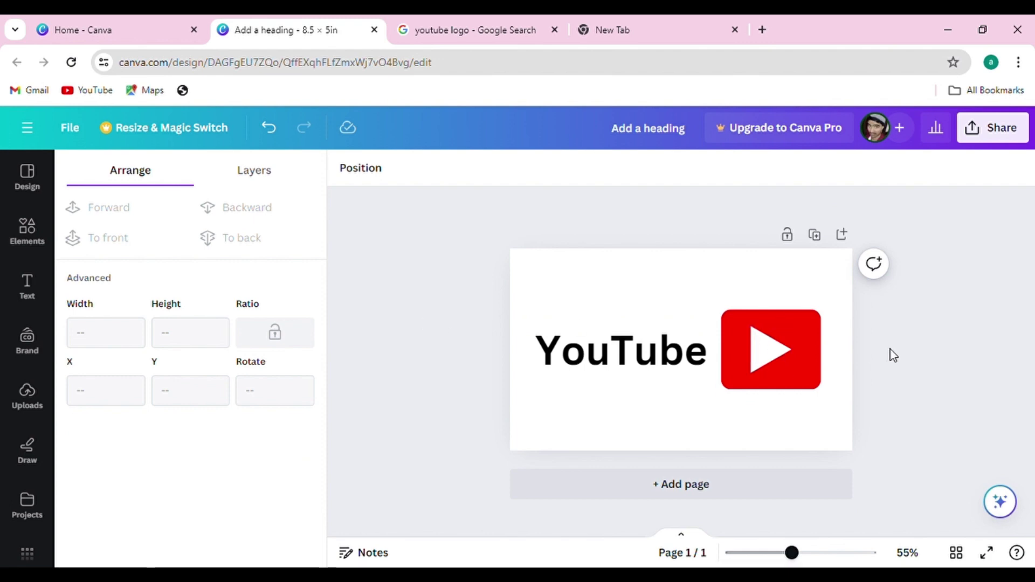
{"action": "scroll", "coordinate": [859, 374], "scroll_direction": "up", "scroll_amount": 3}
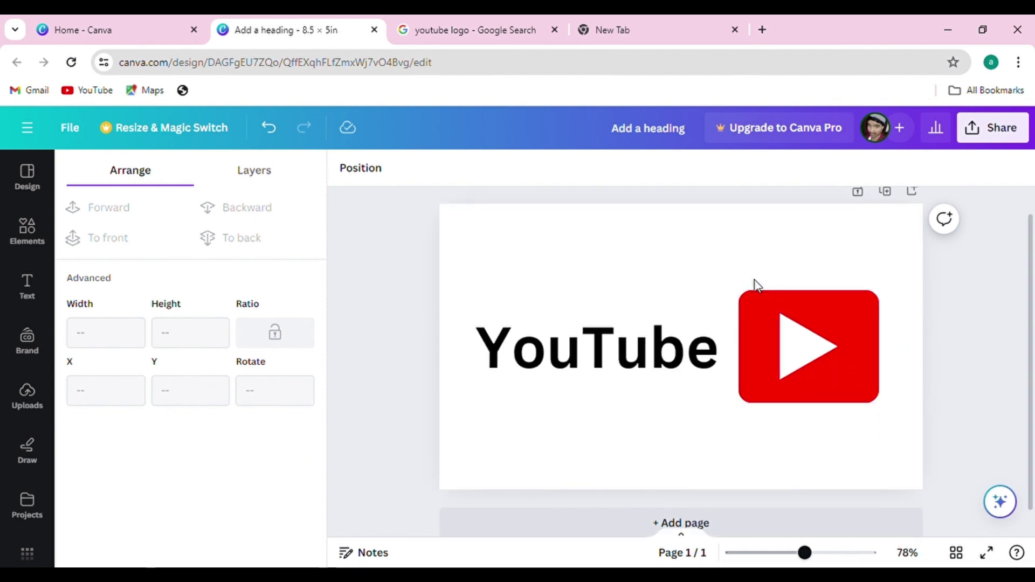
{"action": "left_click_drag", "start_coordinate": [737, 269], "coordinate": [859, 435]}
{"action": "left_click_drag", "start_coordinate": [827, 379], "coordinate": [825, 383]}
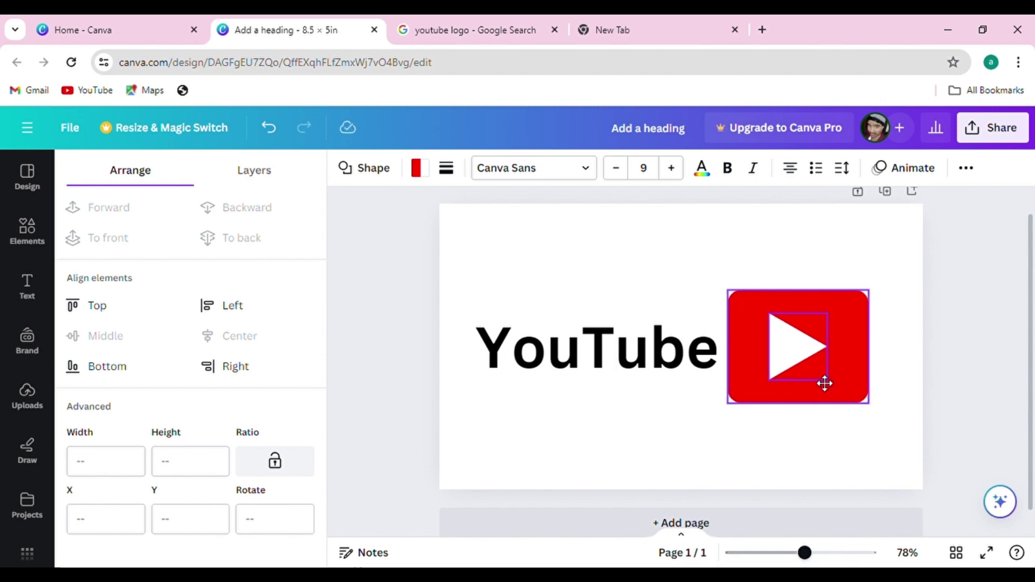
{"action": "left_click", "coordinate": [991, 311]}
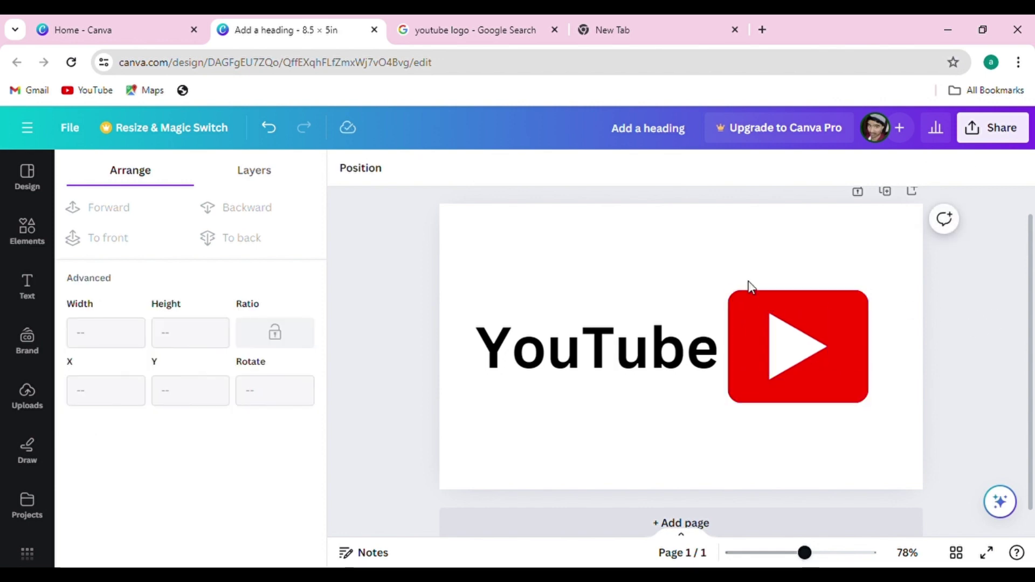
{"action": "left_click_drag", "start_coordinate": [736, 271], "coordinate": [852, 442]}
{"action": "left_click", "coordinate": [961, 335]}
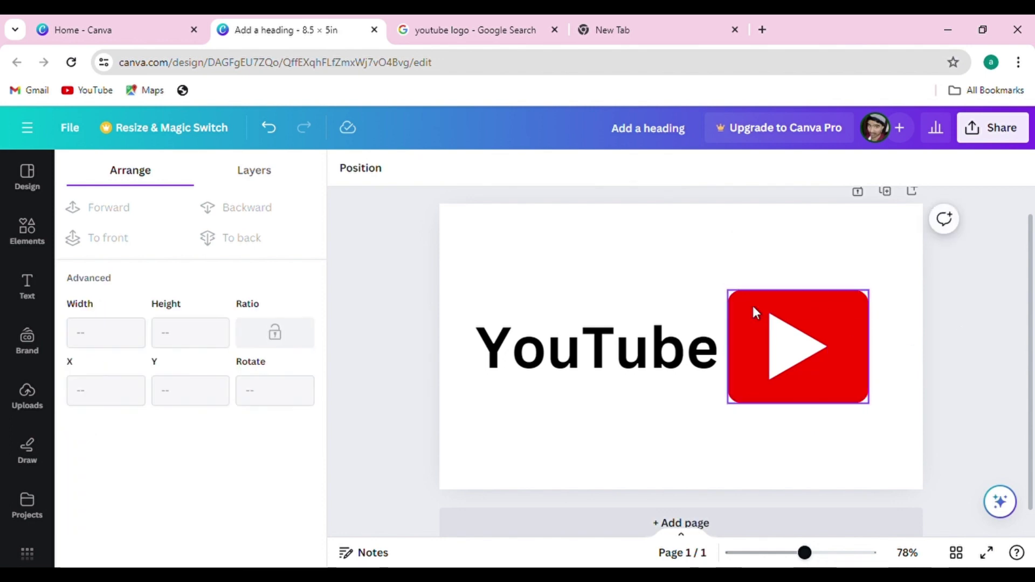
{"action": "scroll", "coordinate": [755, 313], "scroll_direction": "down", "scroll_amount": 3}
{"action": "scroll", "coordinate": [771, 323], "scroll_direction": "up", "scroll_amount": 1}
{"action": "scroll", "coordinate": [782, 332], "scroll_direction": "up", "scroll_amount": 1}
Shrink the play-button pieces to about 2.2 × 1.7 and group them with Ctrl+G
{"action": "left_click_drag", "start_coordinate": [723, 289], "coordinate": [820, 440]}
{"action": "left_click_drag", "start_coordinate": [848, 310], "coordinate": [840, 312]}
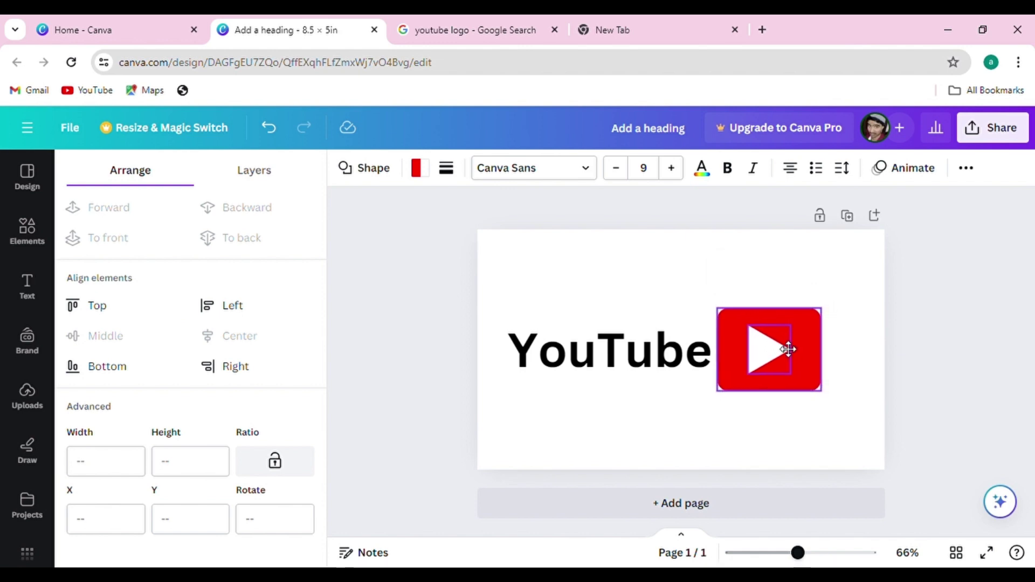
{"action": "key", "text": "ctrl+g"}
{"action": "scroll", "coordinate": [797, 341], "scroll_direction": "down", "scroll_amount": 1}
{"action": "scroll", "coordinate": [797, 345], "scroll_direction": "up", "scroll_amount": 3}
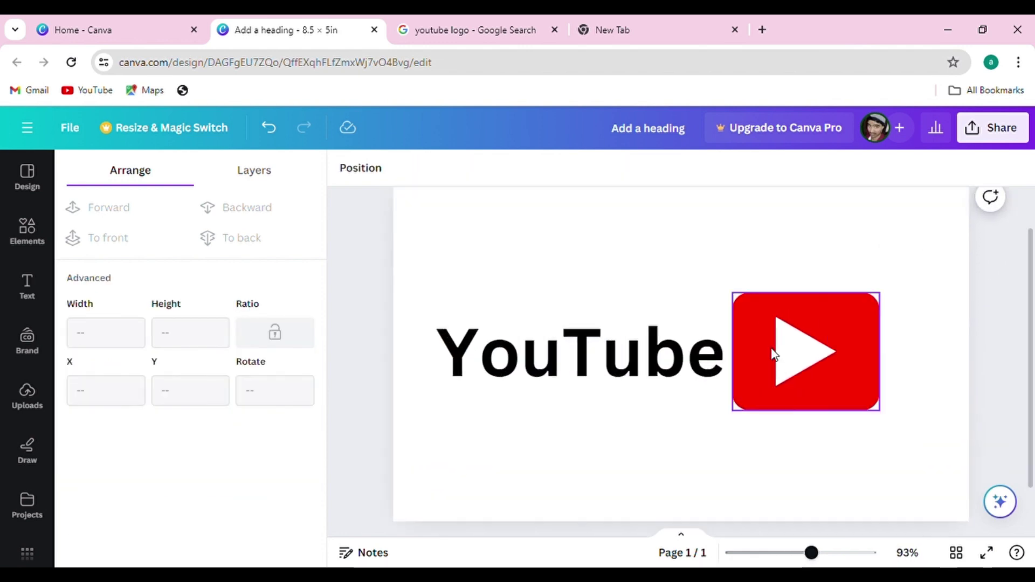
{"action": "scroll", "coordinate": [774, 350], "scroll_direction": "down", "scroll_amount": 1}
{"action": "scroll", "coordinate": [771, 348], "scroll_direction": "down", "scroll_amount": 1}
{"action": "left_click", "coordinate": [466, 24]}
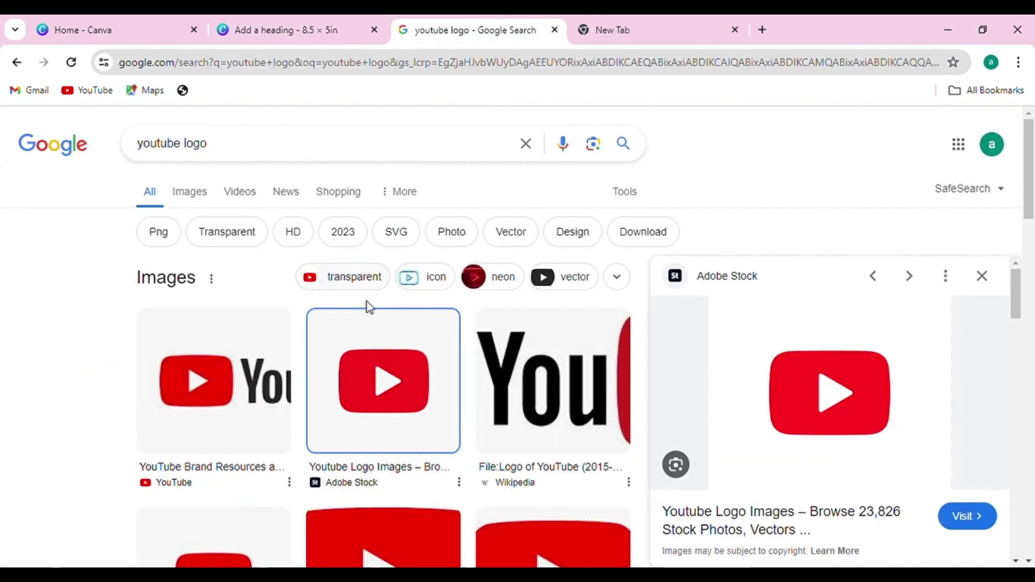
{"action": "left_click", "coordinate": [574, 389]}
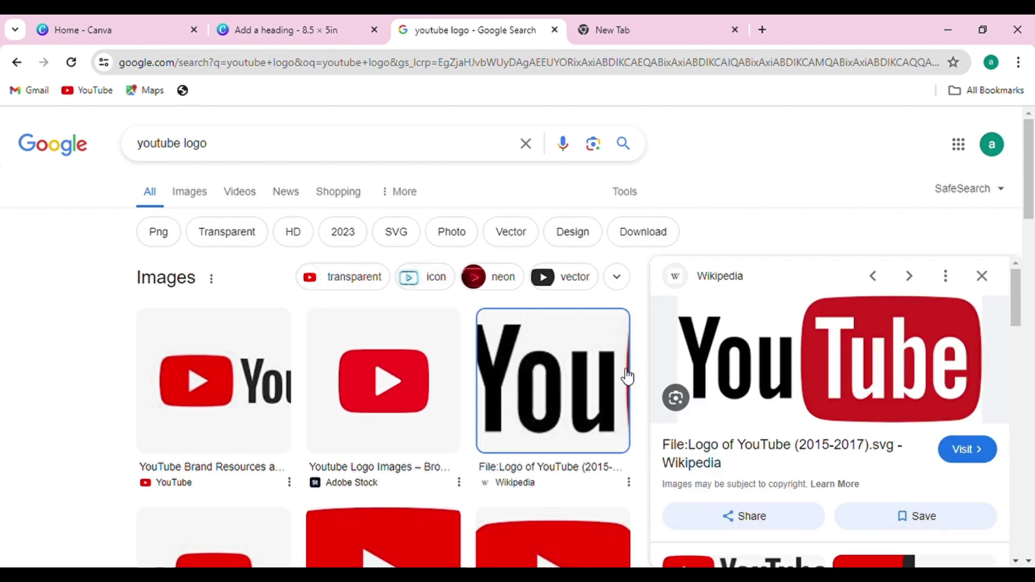
{"action": "scroll", "coordinate": [629, 366], "scroll_direction": "down", "scroll_amount": 3}
{"action": "scroll", "coordinate": [604, 418], "scroll_direction": "down", "scroll_amount": 2}
{"action": "scroll", "coordinate": [696, 331], "scroll_direction": "down", "scroll_amount": 1}
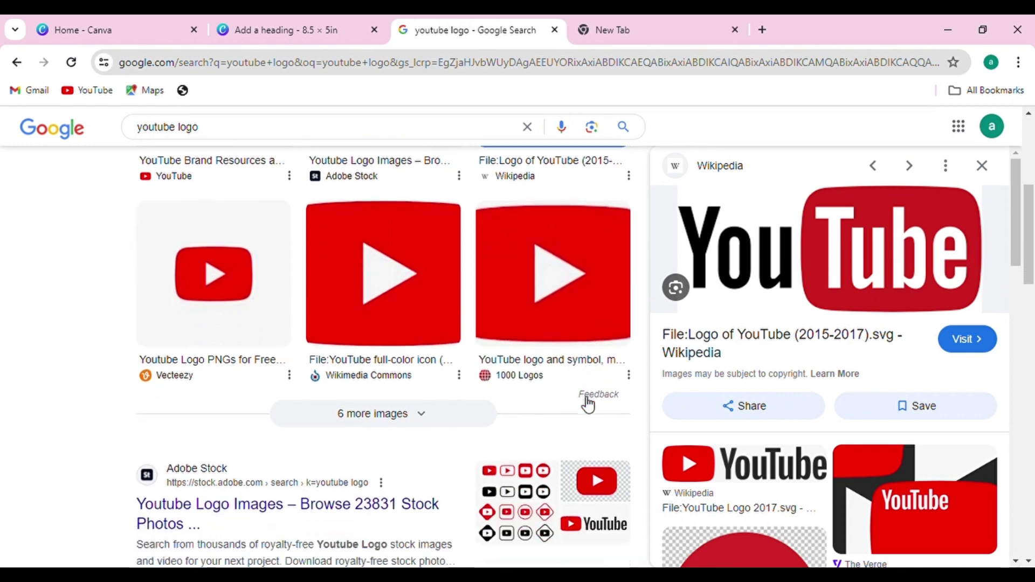
{"action": "scroll", "coordinate": [587, 398], "scroll_direction": "down", "scroll_amount": 1}
{"action": "scroll", "coordinate": [566, 435], "scroll_direction": "up", "scroll_amount": 3}
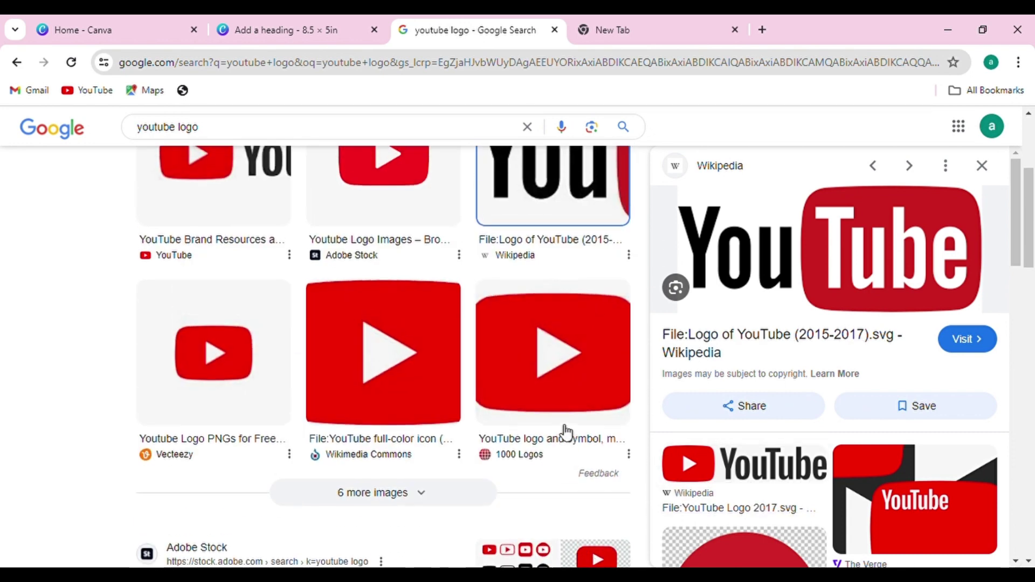
{"action": "scroll", "coordinate": [414, 364], "scroll_direction": "up", "scroll_amount": 4}
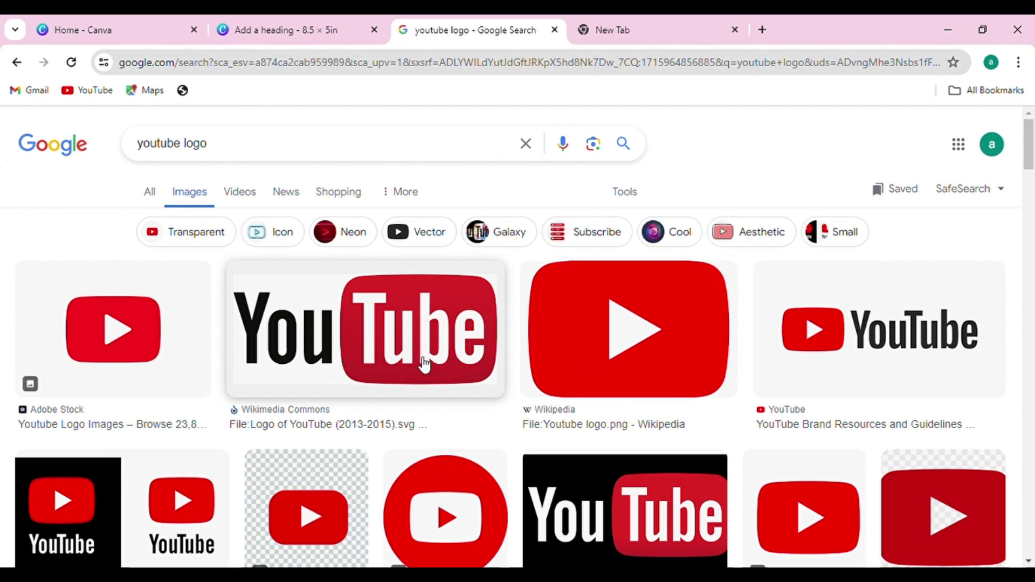
{"action": "scroll", "coordinate": [420, 358], "scroll_direction": "down", "scroll_amount": 2}
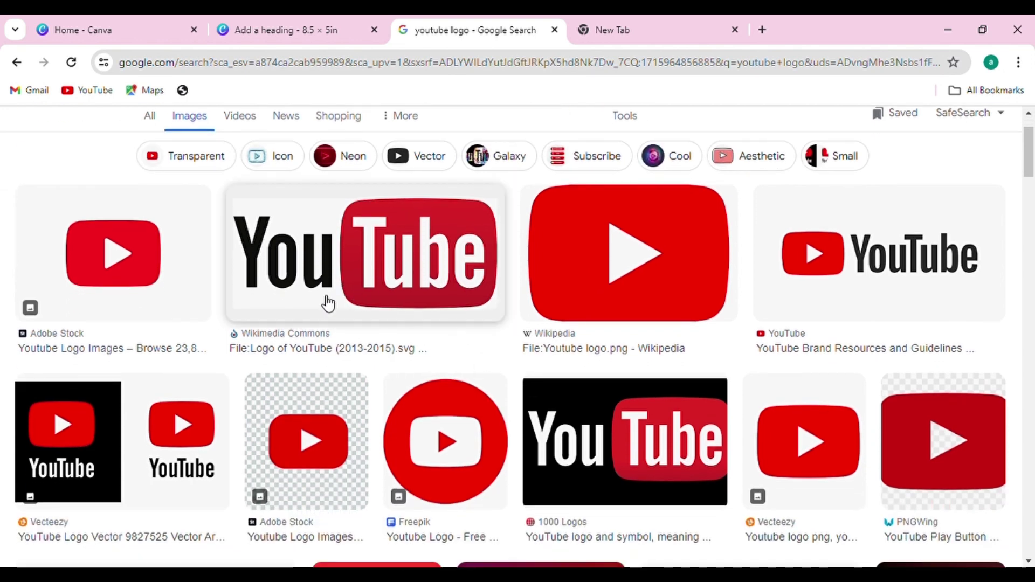
{"action": "scroll", "coordinate": [328, 303], "scroll_direction": "down", "scroll_amount": 5}
{"action": "scroll", "coordinate": [369, 364], "scroll_direction": "down", "scroll_amount": 1}
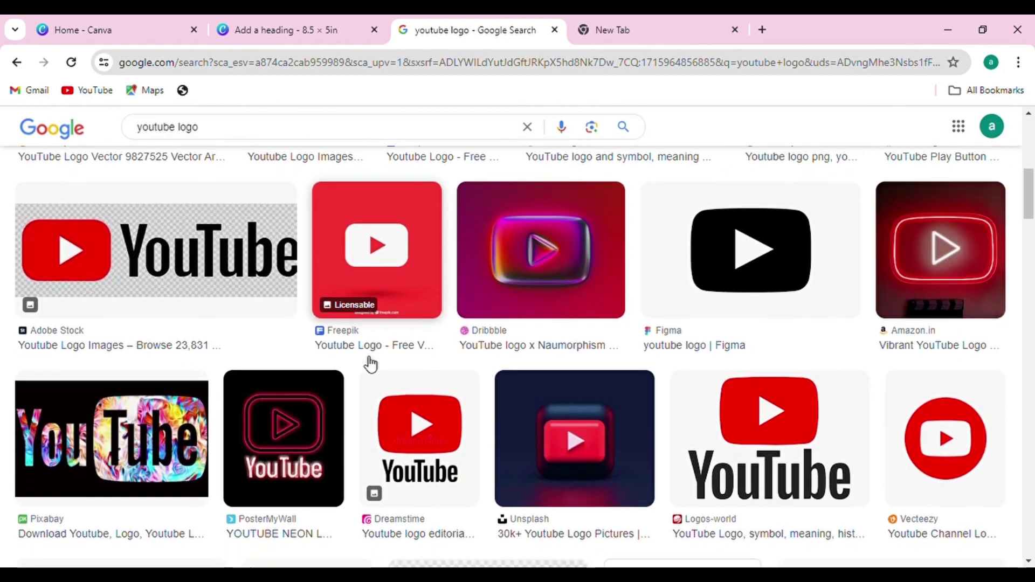
{"action": "scroll", "coordinate": [395, 358], "scroll_direction": "down", "scroll_amount": 2}
{"action": "scroll", "coordinate": [397, 357], "scroll_direction": "down", "scroll_amount": 3}
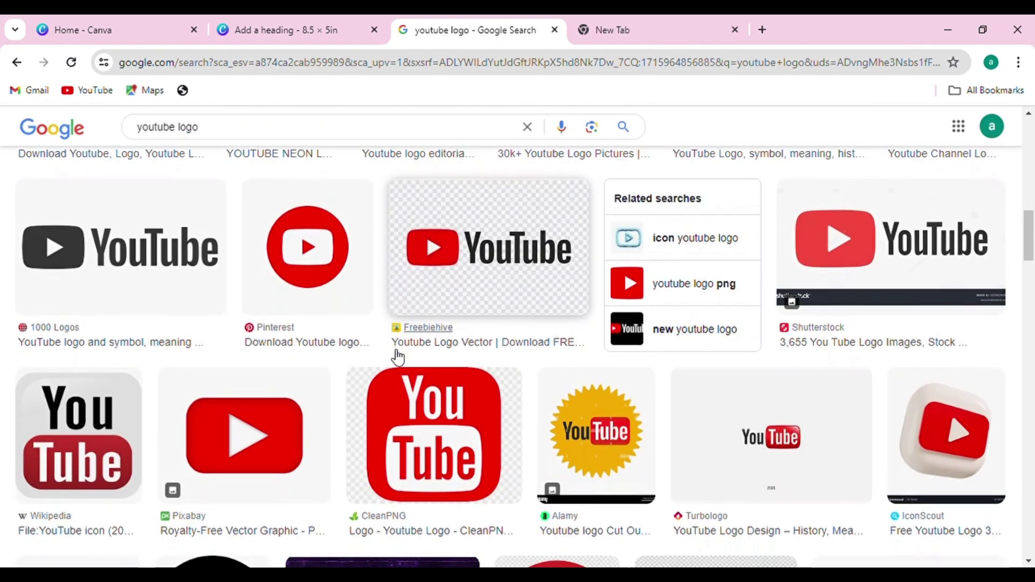
{"action": "scroll", "coordinate": [401, 353], "scroll_direction": "down", "scroll_amount": 1}
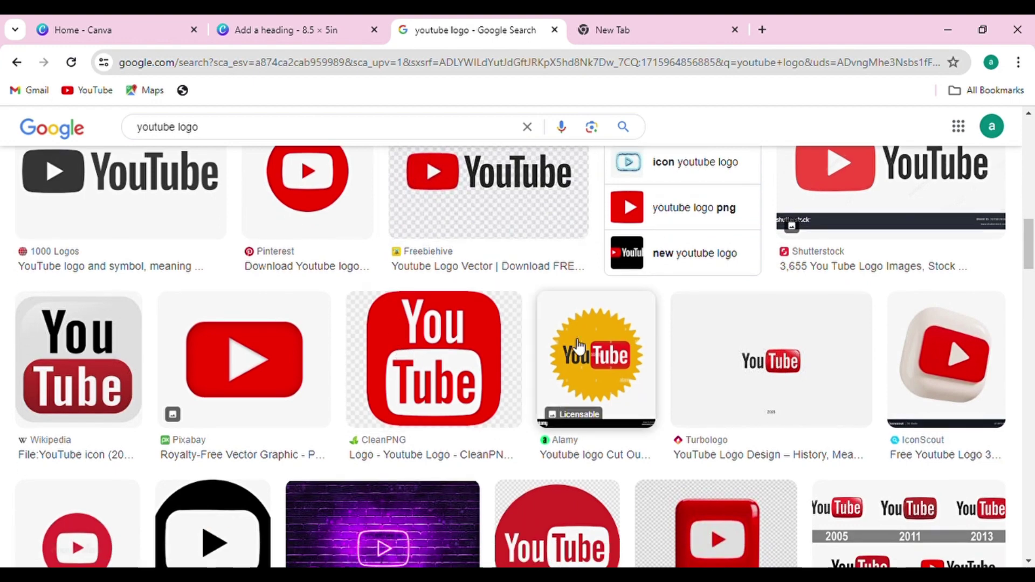
{"action": "scroll", "coordinate": [462, 365], "scroll_direction": "down", "scroll_amount": 4}
{"action": "scroll", "coordinate": [462, 365], "scroll_direction": "down", "scroll_amount": 2}
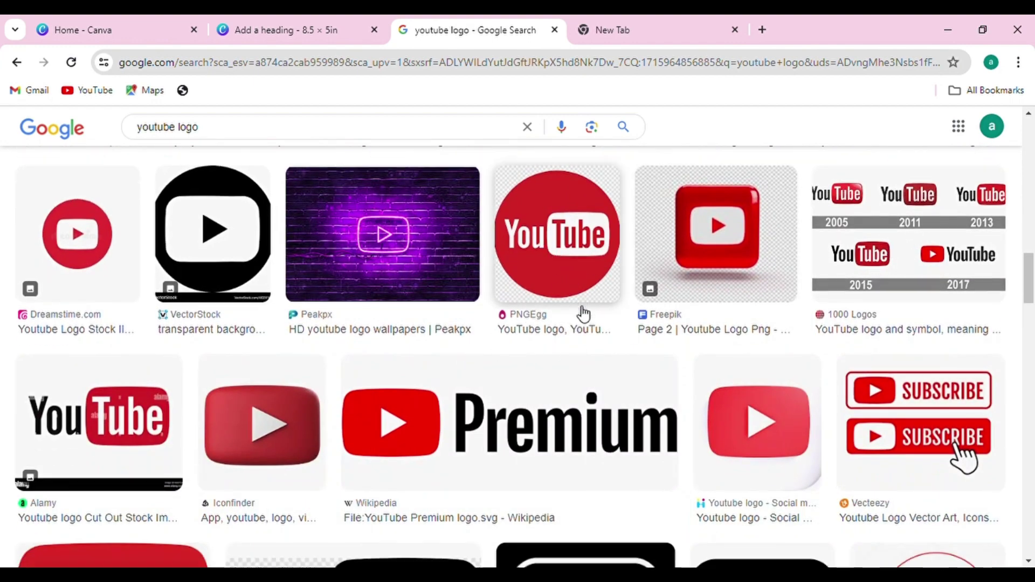
{"action": "scroll", "coordinate": [582, 312], "scroll_direction": "down", "scroll_amount": 3}
{"action": "scroll", "coordinate": [582, 312], "scroll_direction": "down", "scroll_amount": 5}
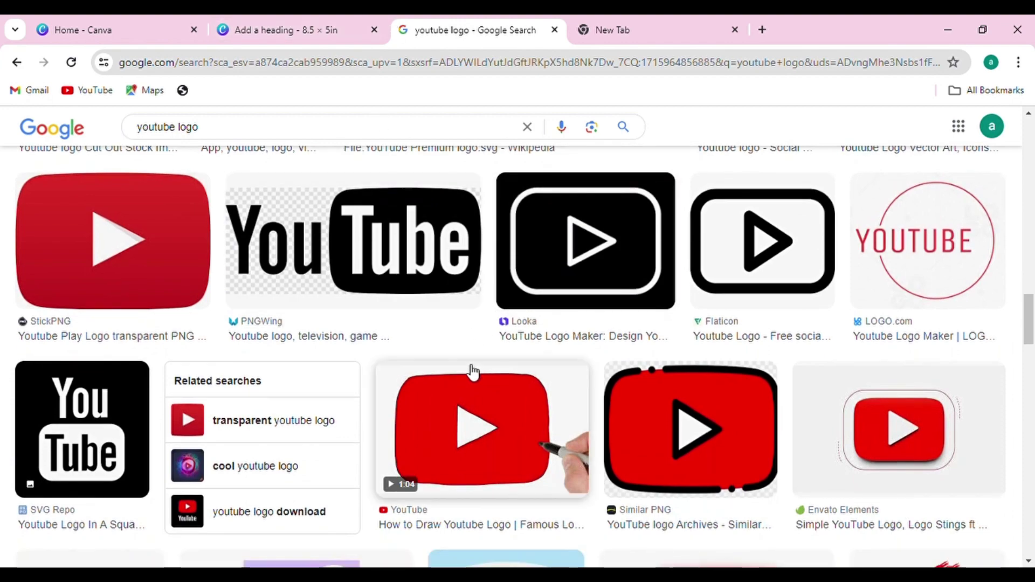
{"action": "scroll", "coordinate": [469, 355], "scroll_direction": "down", "scroll_amount": 2}
{"action": "scroll", "coordinate": [475, 358], "scroll_direction": "down", "scroll_amount": 2}
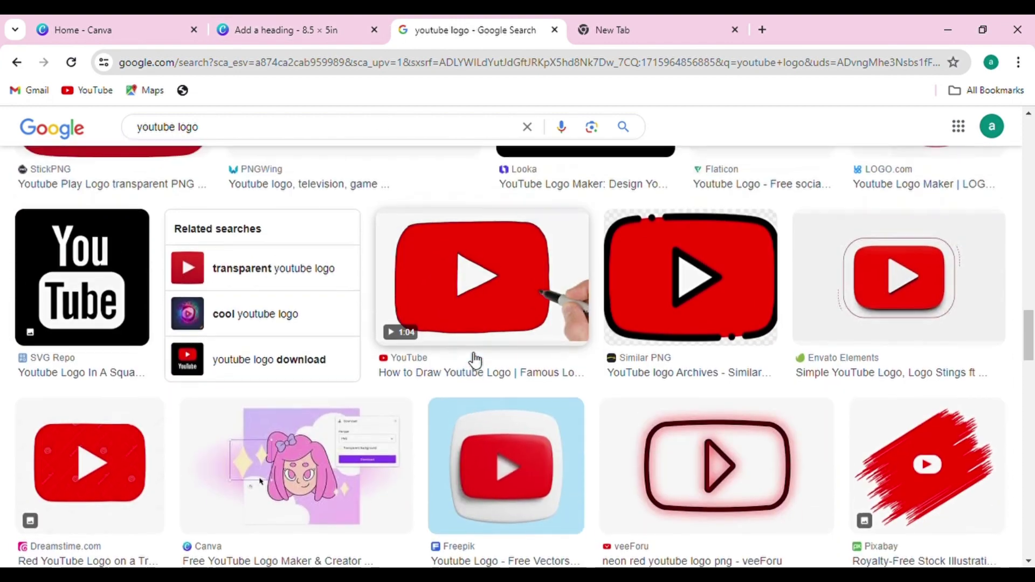
{"action": "scroll", "coordinate": [475, 358], "scroll_direction": "down", "scroll_amount": 1}
{"action": "scroll", "coordinate": [474, 358], "scroll_direction": "down", "scroll_amount": 1}
{"action": "scroll", "coordinate": [474, 357], "scroll_direction": "down", "scroll_amount": 3}
{"action": "scroll", "coordinate": [475, 356], "scroll_direction": "down", "scroll_amount": 2}
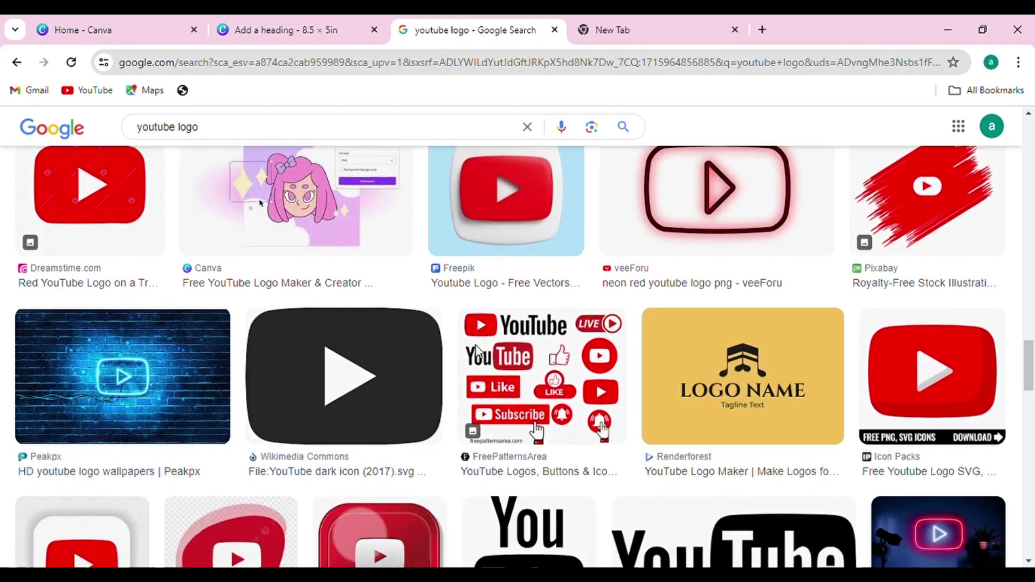
{"action": "scroll", "coordinate": [484, 350], "scroll_direction": "down", "scroll_amount": 2}
{"action": "scroll", "coordinate": [485, 349], "scroll_direction": "down", "scroll_amount": 3}
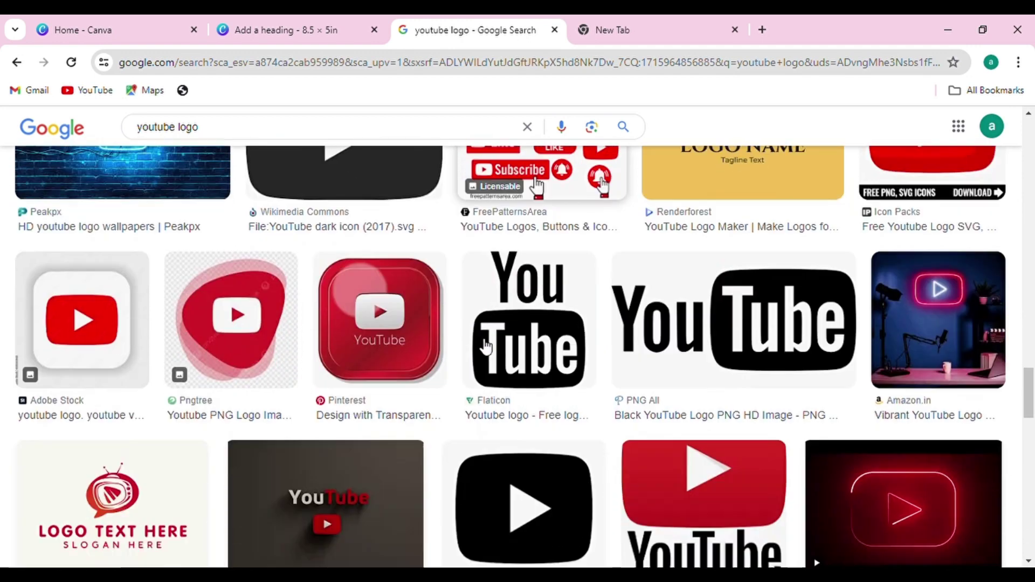
{"action": "scroll", "coordinate": [486, 346], "scroll_direction": "down", "scroll_amount": 2}
{"action": "scroll", "coordinate": [485, 346], "scroll_direction": "down", "scroll_amount": 3}
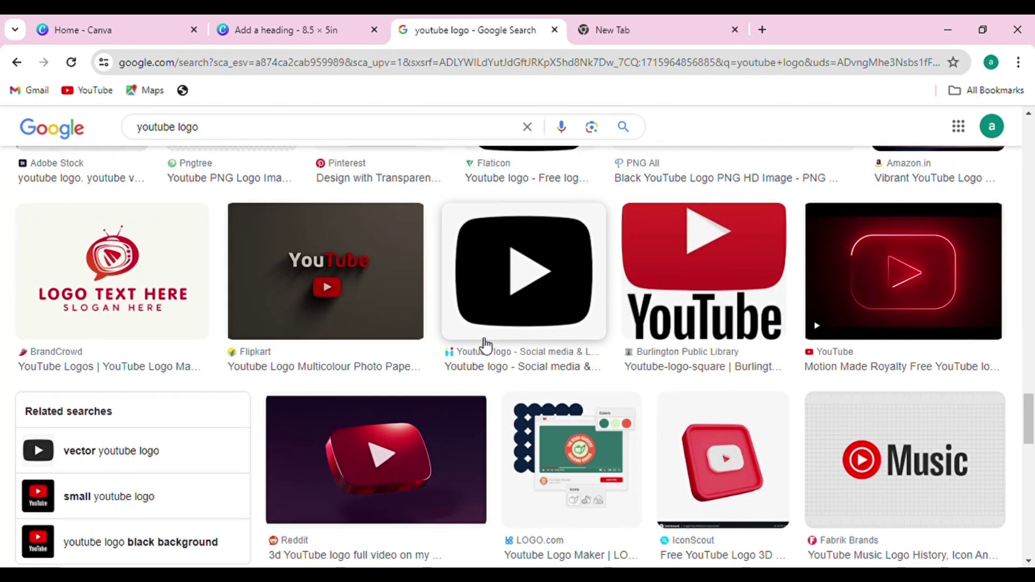
{"action": "scroll", "coordinate": [485, 347], "scroll_direction": "down", "scroll_amount": 5}
{"action": "scroll", "coordinate": [485, 343], "scroll_direction": "down", "scroll_amount": 2}
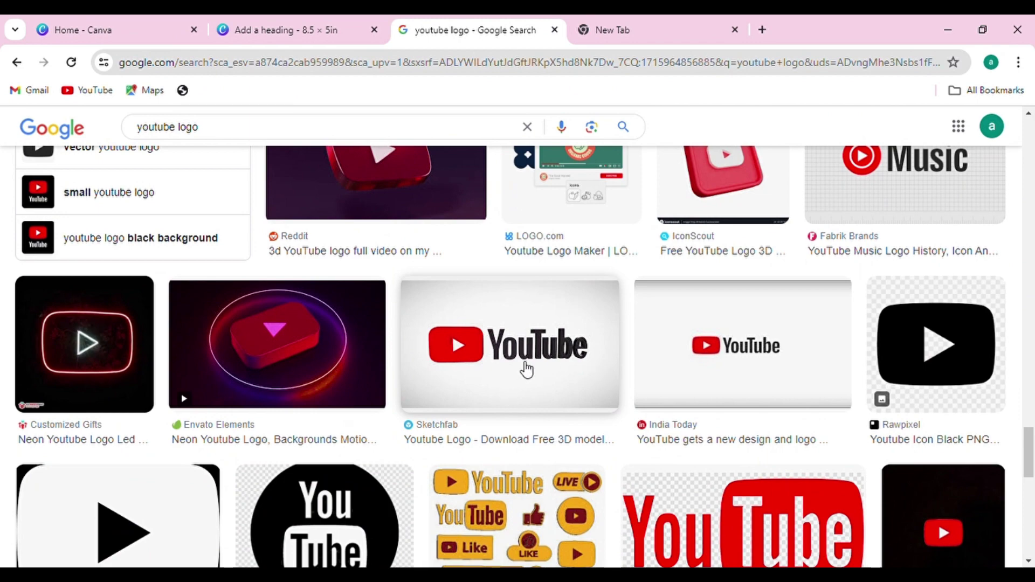
{"action": "scroll", "coordinate": [527, 369], "scroll_direction": "down", "scroll_amount": 2}
{"action": "scroll", "coordinate": [675, 372], "scroll_direction": "down", "scroll_amount": 2}
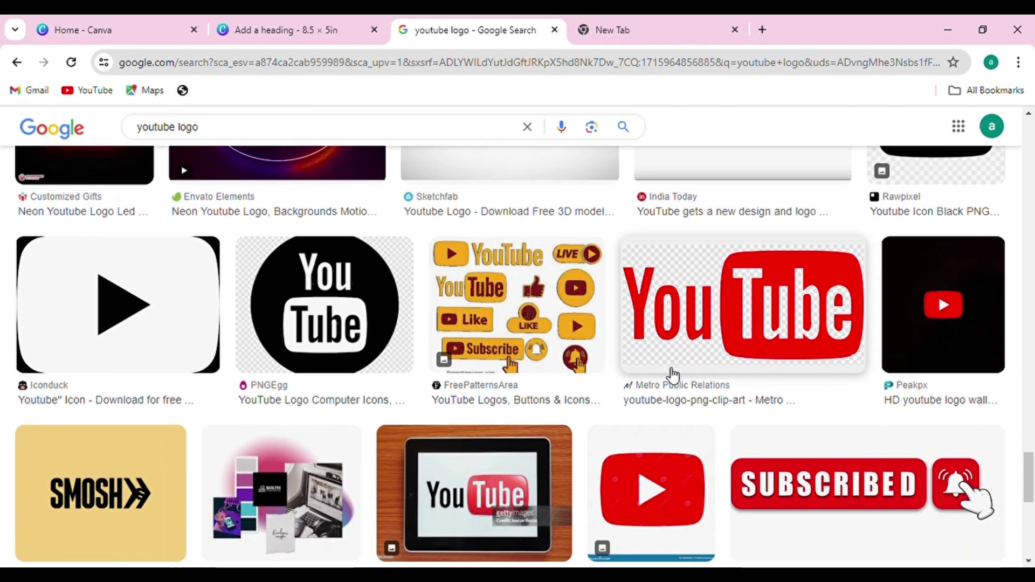
Glance at the YouTube logo image results and return to the Canva design
{"action": "left_click", "coordinate": [315, 22]}
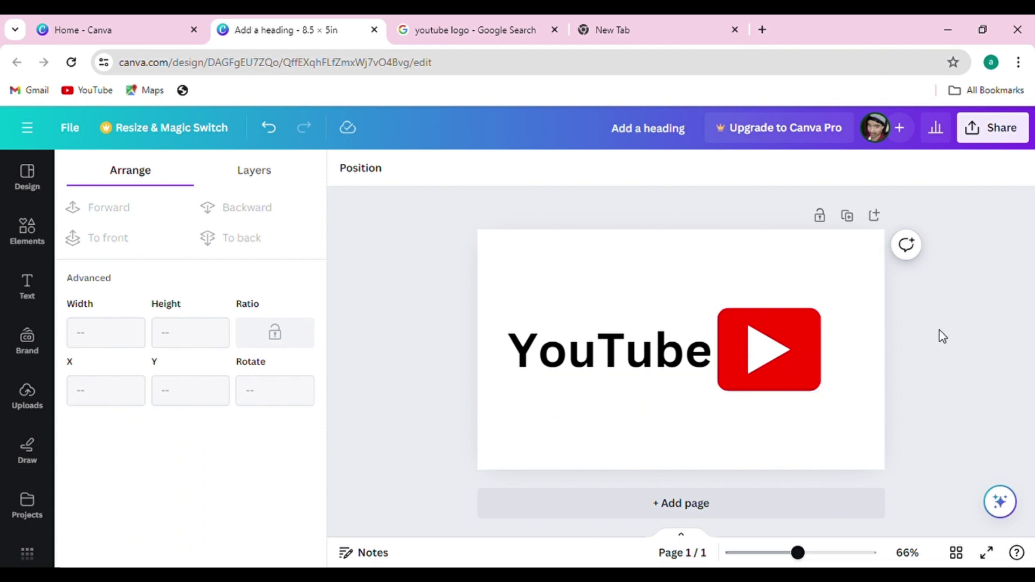
{"action": "left_click", "coordinate": [423, 27]}
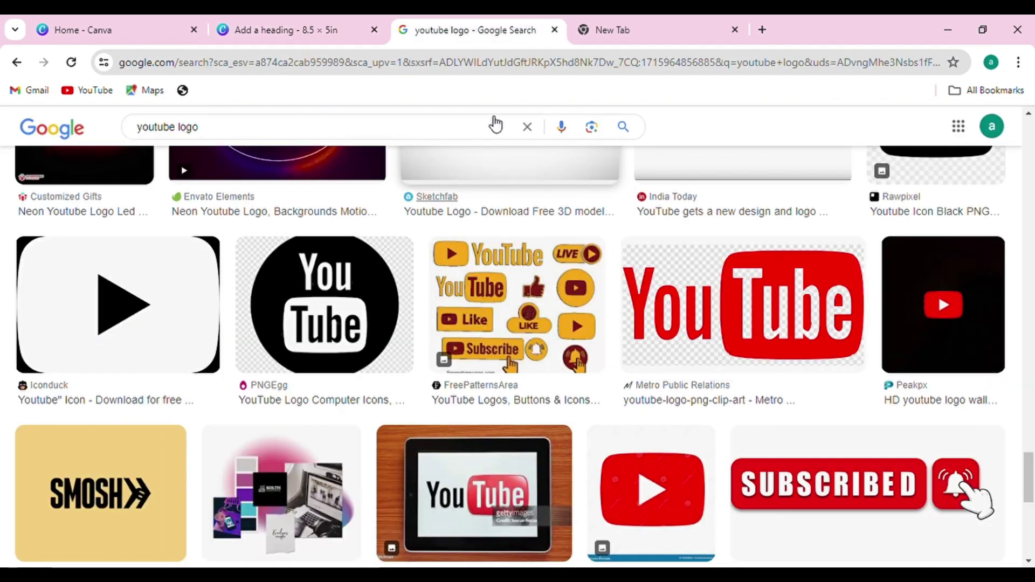
{"action": "left_click", "coordinate": [321, 26]}
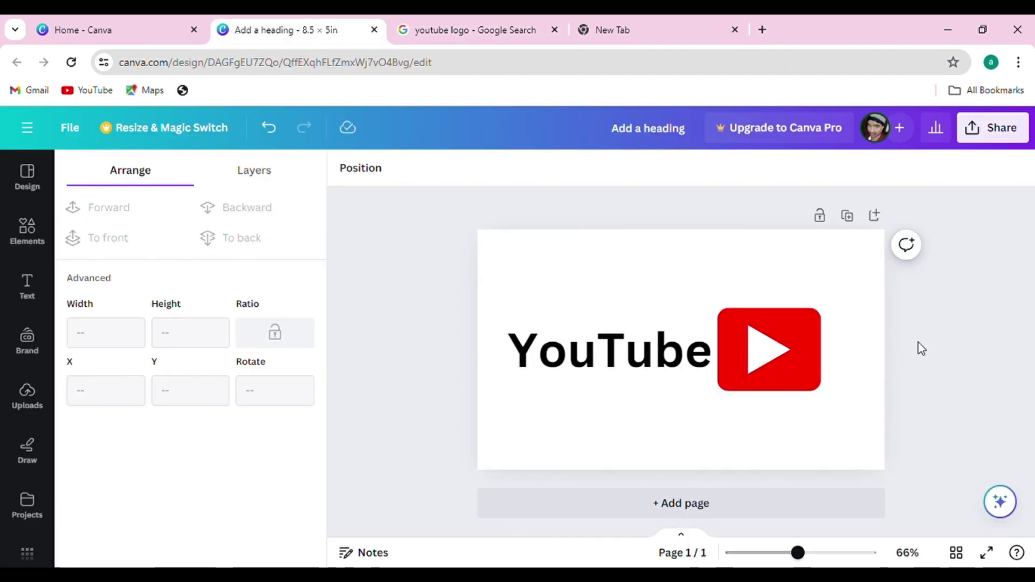
Move the YouTube text and logo up near the top edge and shrink them slightly
{"action": "left_click_drag", "start_coordinate": [504, 297], "coordinate": [789, 384]}
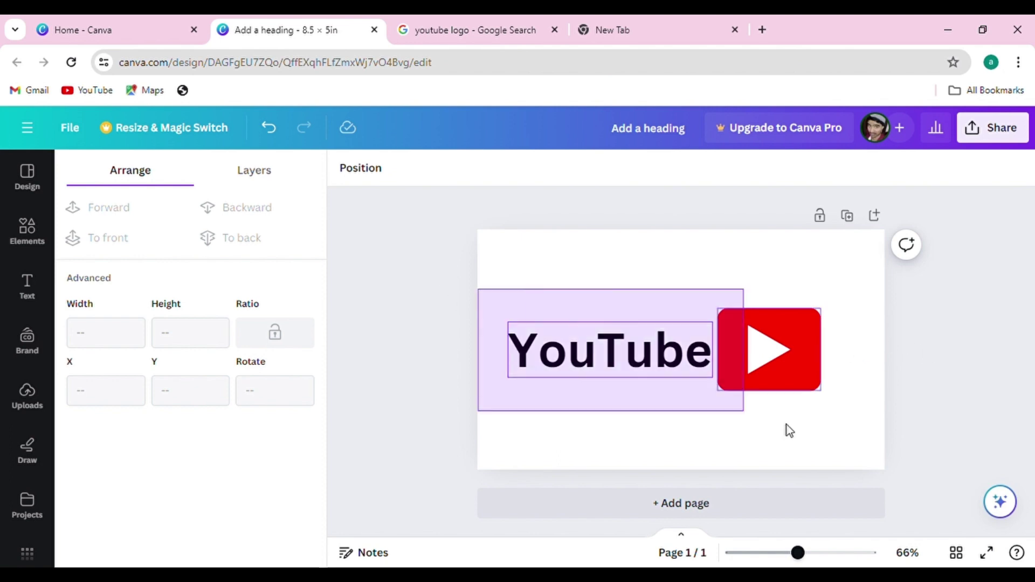
{"action": "left_click_drag", "start_coordinate": [806, 329], "coordinate": [809, 273]}
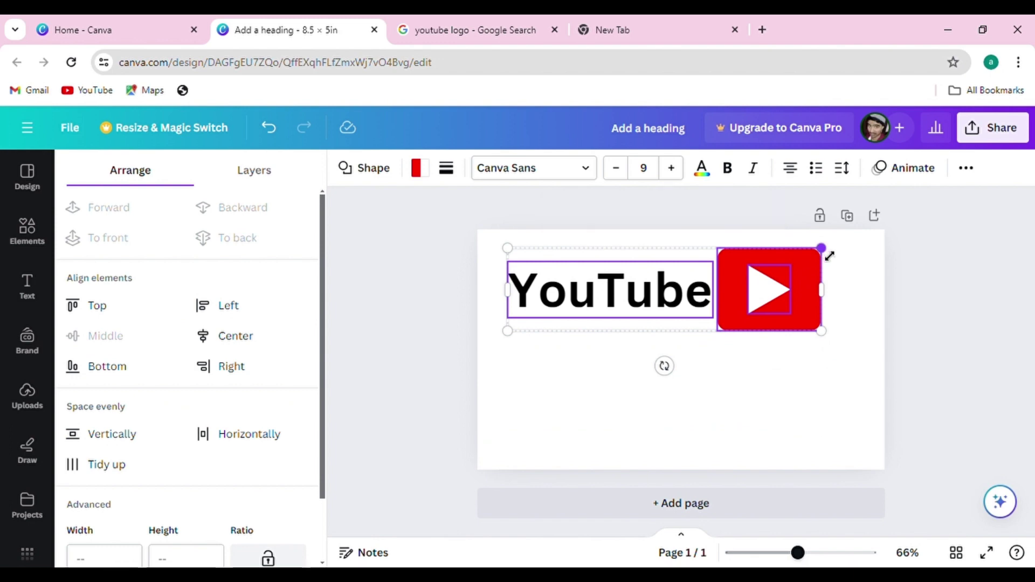
{"action": "left_click_drag", "start_coordinate": [821, 249], "coordinate": [806, 258]}
{"action": "scroll", "coordinate": [884, 358], "scroll_direction": "up", "scroll_amount": 3}
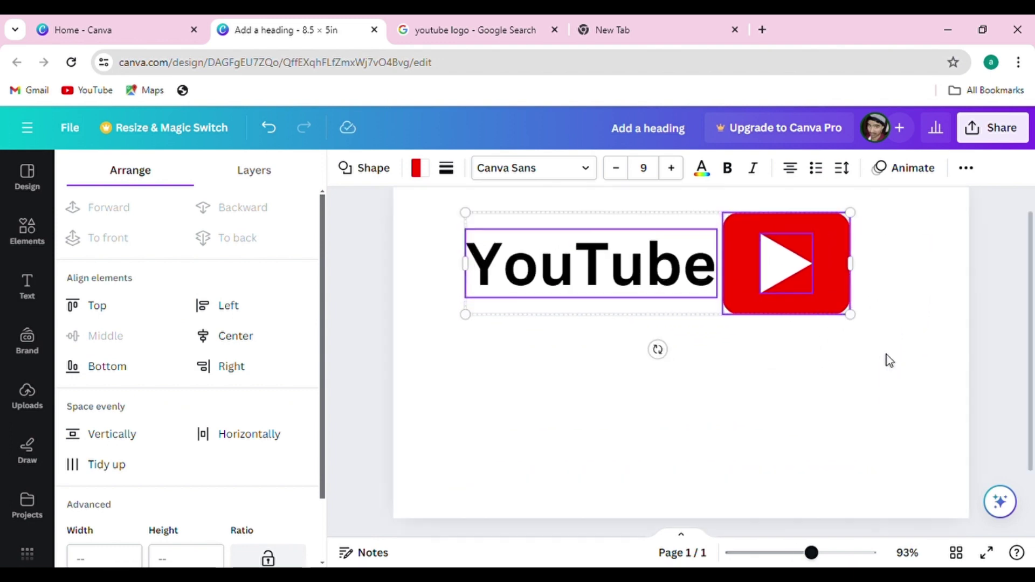
{"action": "scroll", "coordinate": [832, 356], "scroll_direction": "up", "scroll_amount": 2}
{"action": "scroll", "coordinate": [832, 356], "scroll_direction": "down", "scroll_amount": 2}
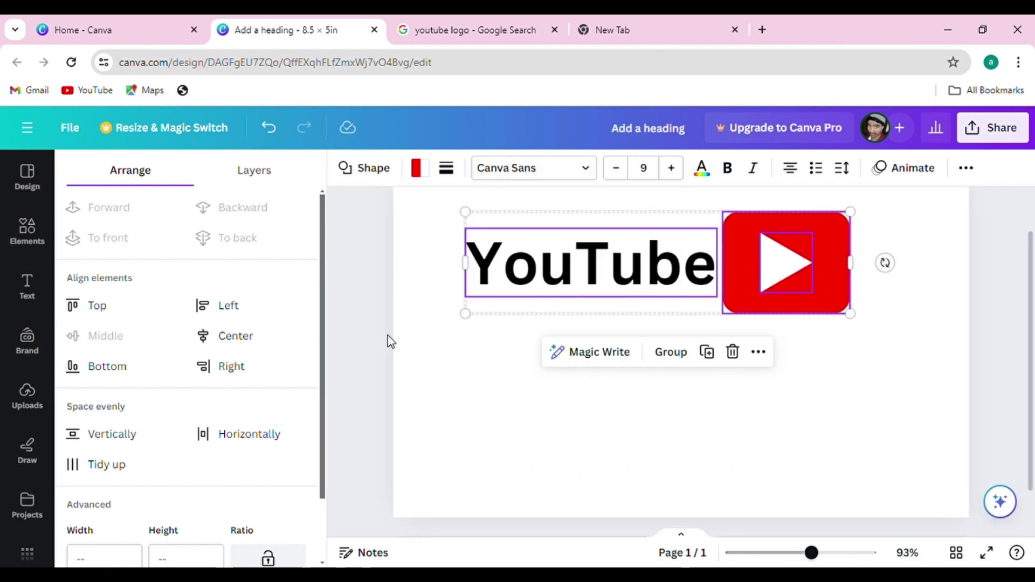
{"action": "left_click", "coordinate": [380, 266]}
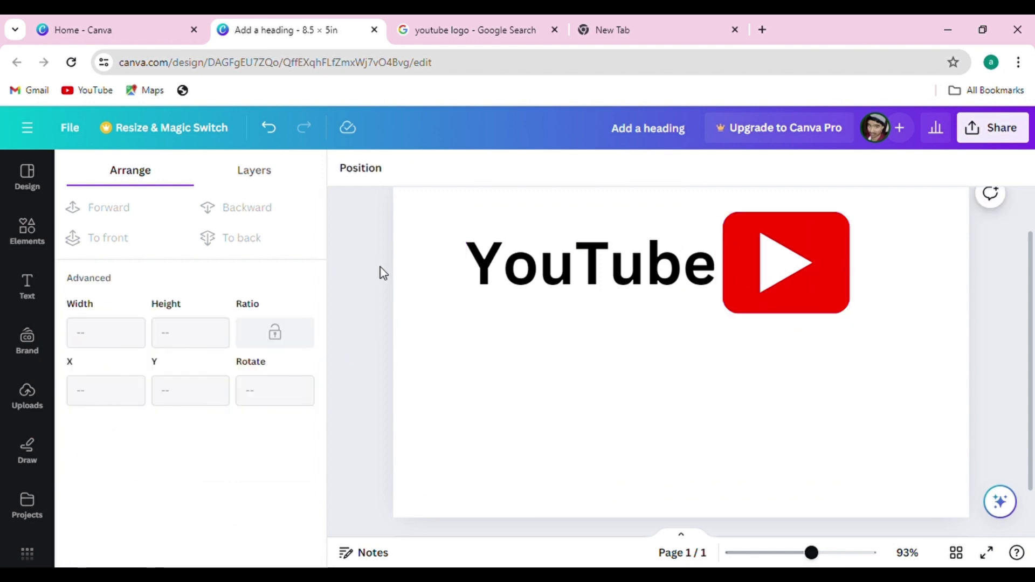
Duplicate the YouTube text and logo below the original
{"action": "left_click_drag", "start_coordinate": [469, 202], "coordinate": [762, 372]}
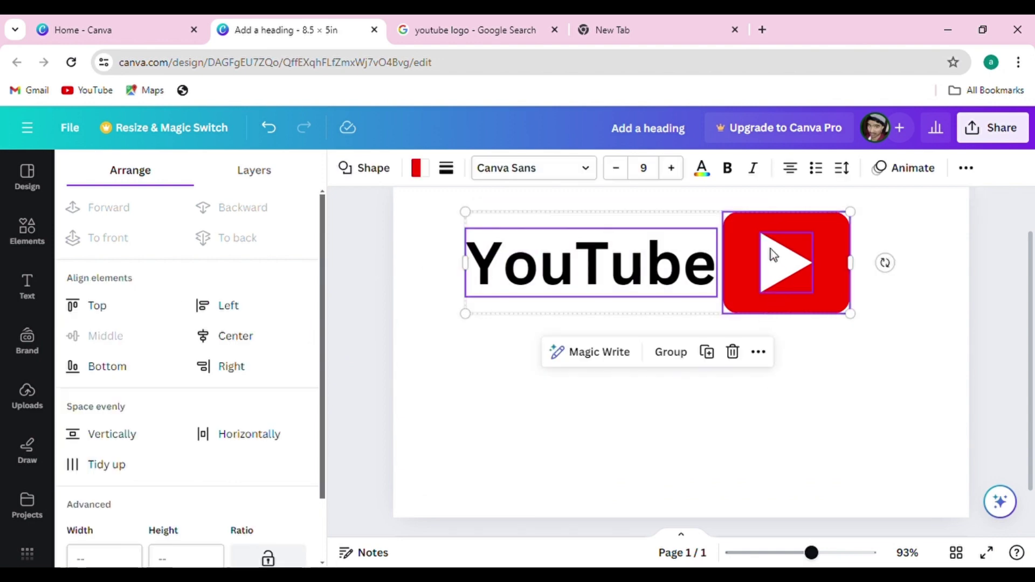
{"action": "left_click_drag", "start_coordinate": [770, 248], "coordinate": [775, 361]}
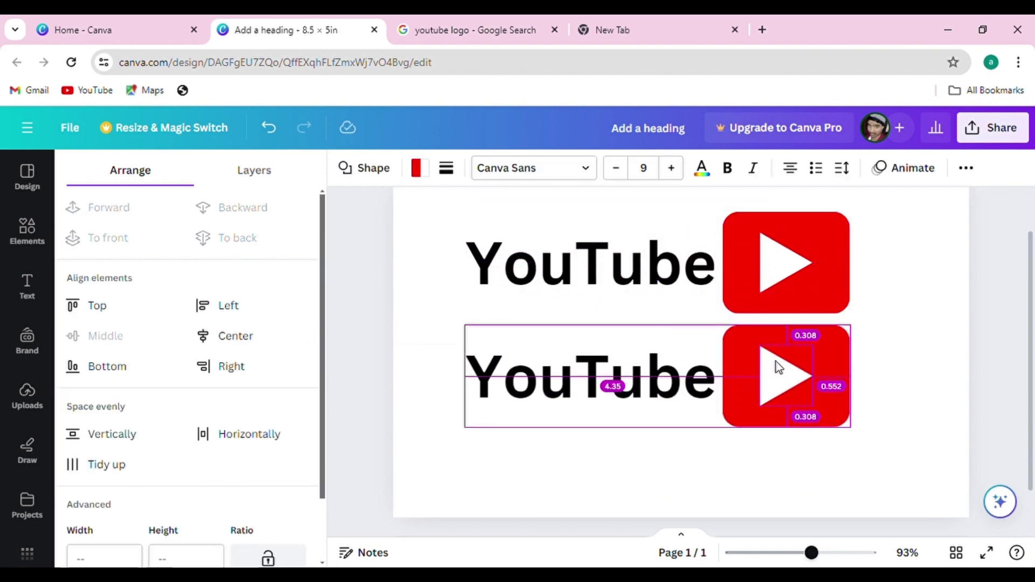
{"action": "left_click", "coordinate": [917, 273]}
{"action": "scroll", "coordinate": [735, 243], "scroll_direction": "down", "scroll_amount": 3}
{"action": "scroll", "coordinate": [717, 379], "scroll_direction": "up", "scroll_amount": 5}
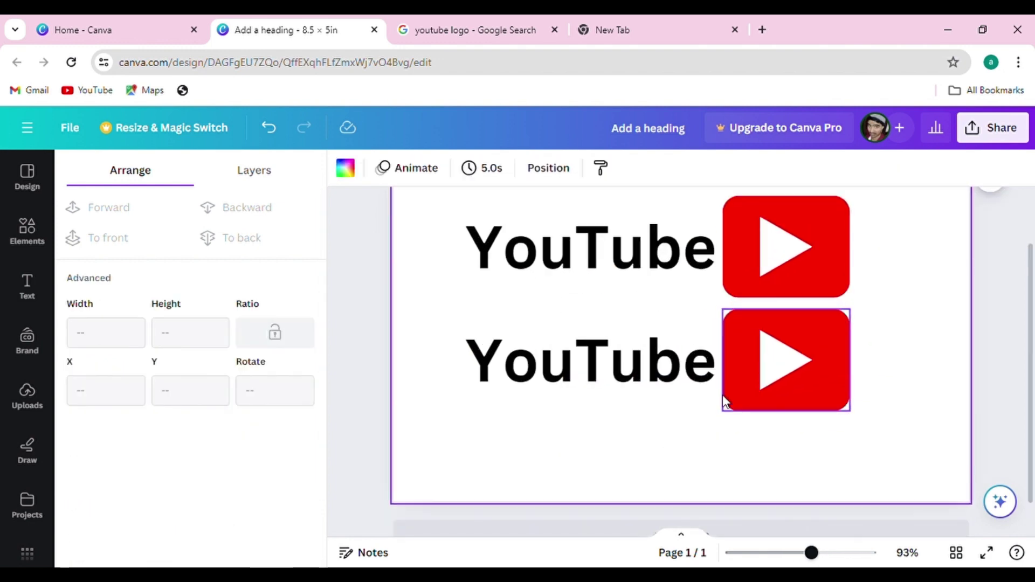
Delete the copy's white play triangle, leaving a plain red rounded square
{"action": "left_click_drag", "start_coordinate": [878, 321], "coordinate": [781, 411]}
{"action": "left_click", "coordinate": [880, 370]}
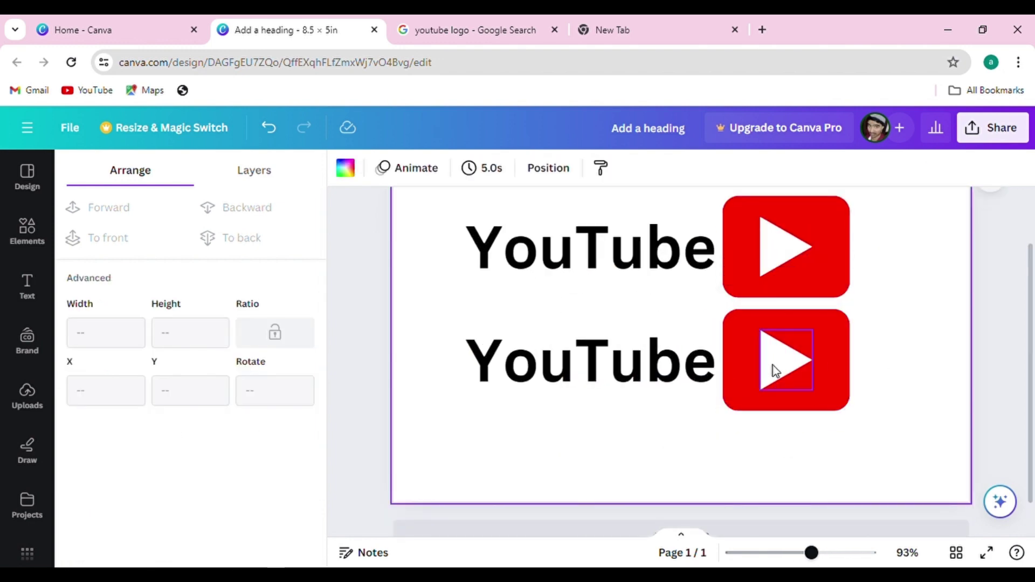
{"action": "left_click", "coordinate": [773, 367]}
{"action": "key", "text": "Delete"}
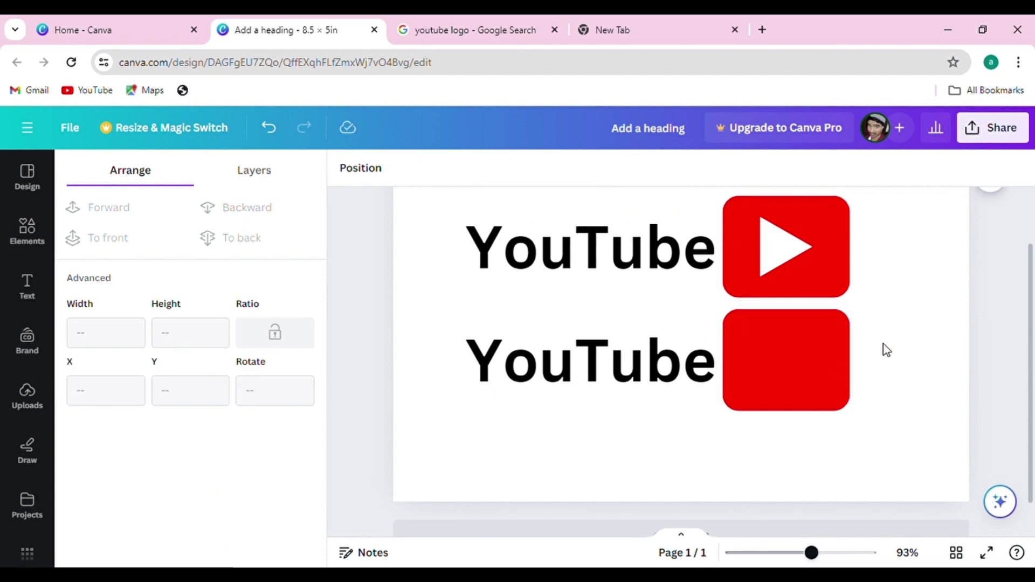
{"action": "left_click", "coordinate": [884, 344]}
Move the red square onto 'Tube' and widen it to 2.19 in
{"action": "left_click", "coordinate": [782, 350]}
{"action": "left_click_drag", "start_coordinate": [786, 357], "coordinate": [648, 353]}
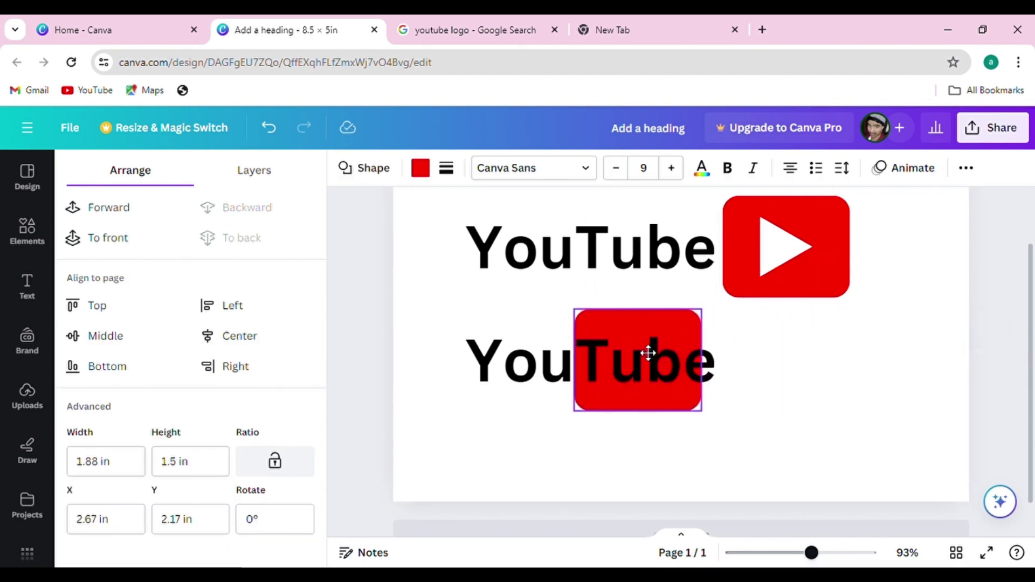
{"action": "left_click_drag", "start_coordinate": [701, 360], "coordinate": [731, 372]}
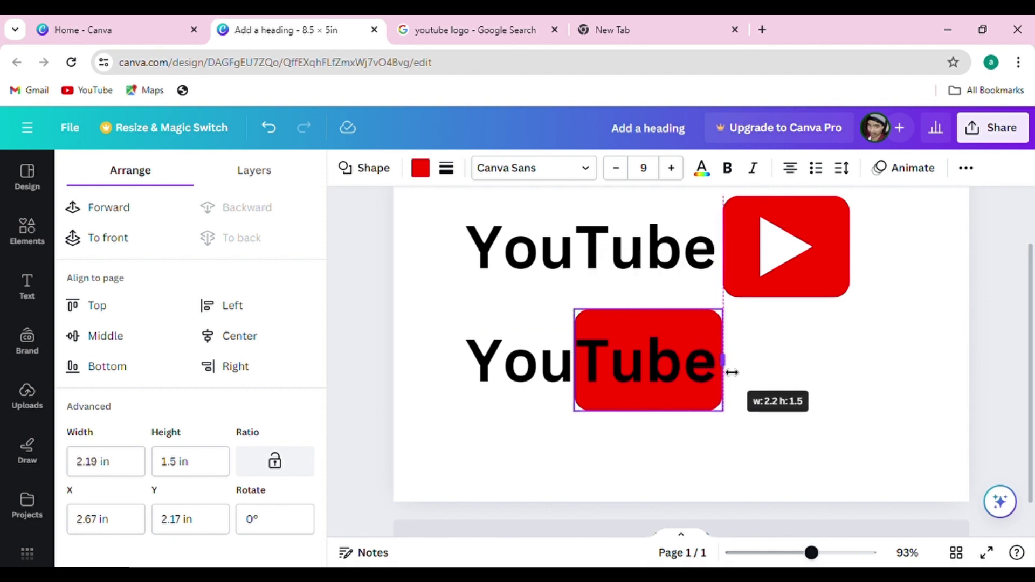
Make the word 'Tube' white in the lower logo
{"action": "double_click", "coordinate": [593, 344]}
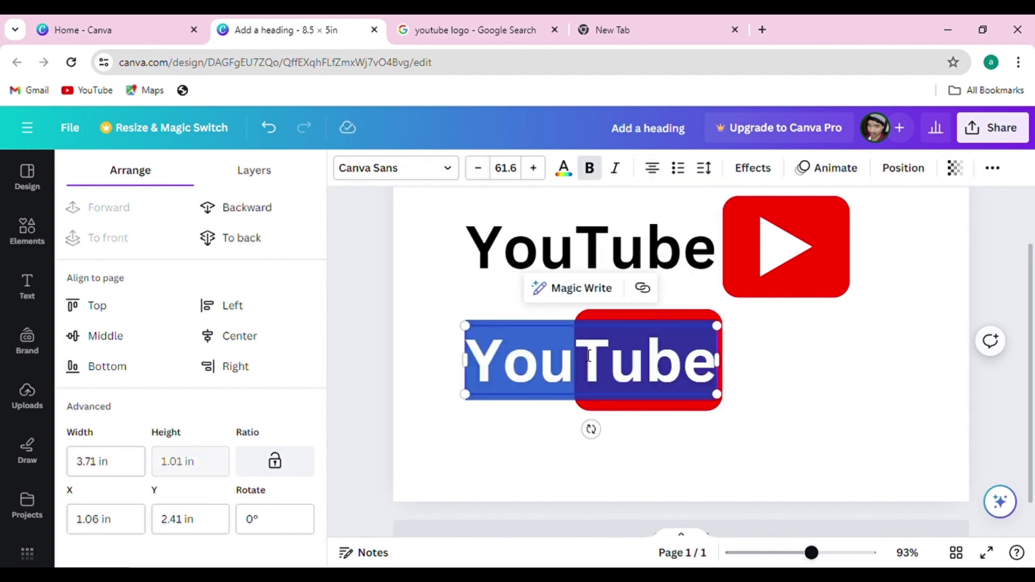
{"action": "key", "text": "Escape"}
{"action": "left_click", "coordinate": [589, 355]}
{"action": "key", "text": "shift+End"}
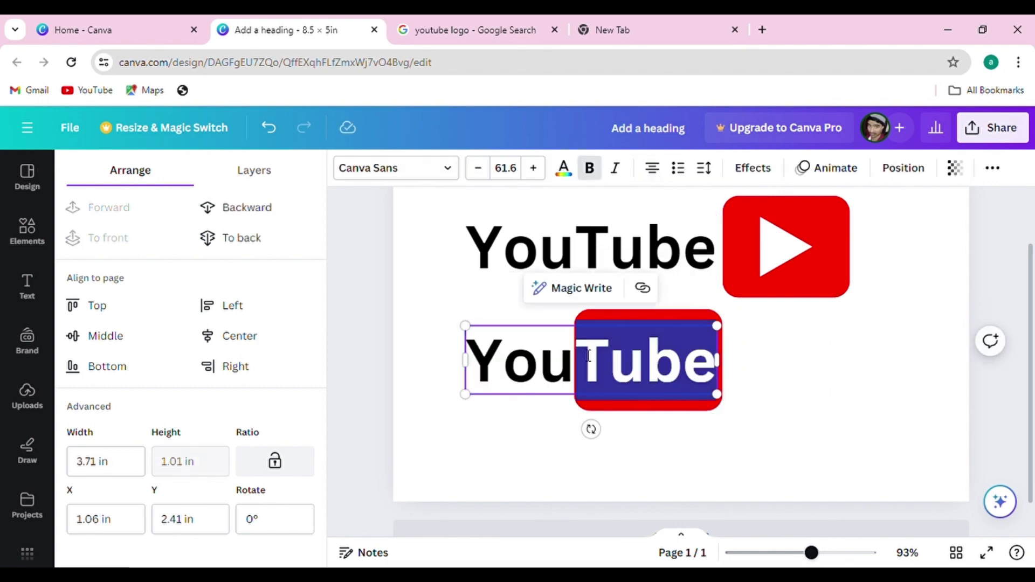
{"action": "left_click", "coordinate": [563, 169]}
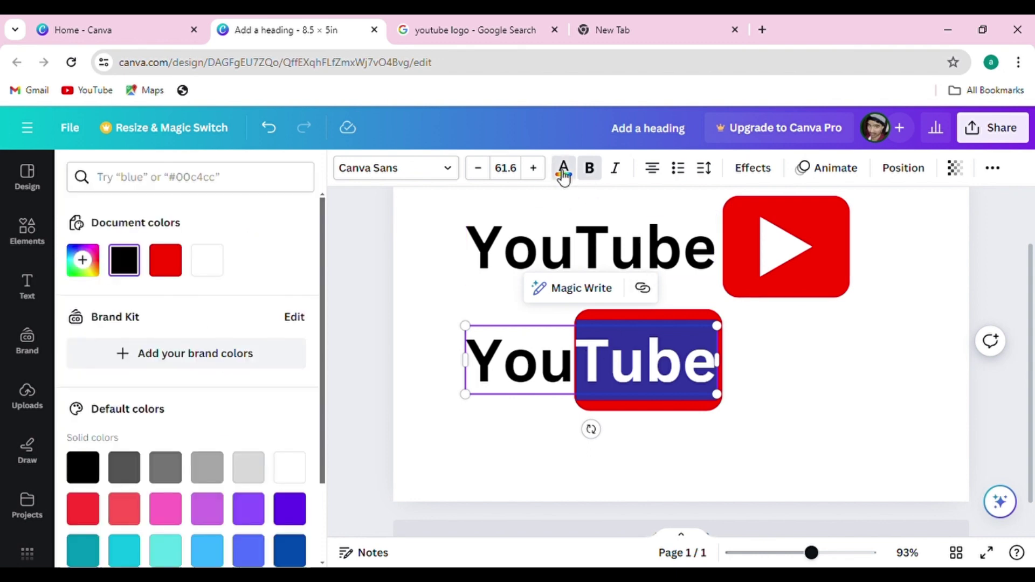
{"action": "left_click", "coordinate": [207, 260]}
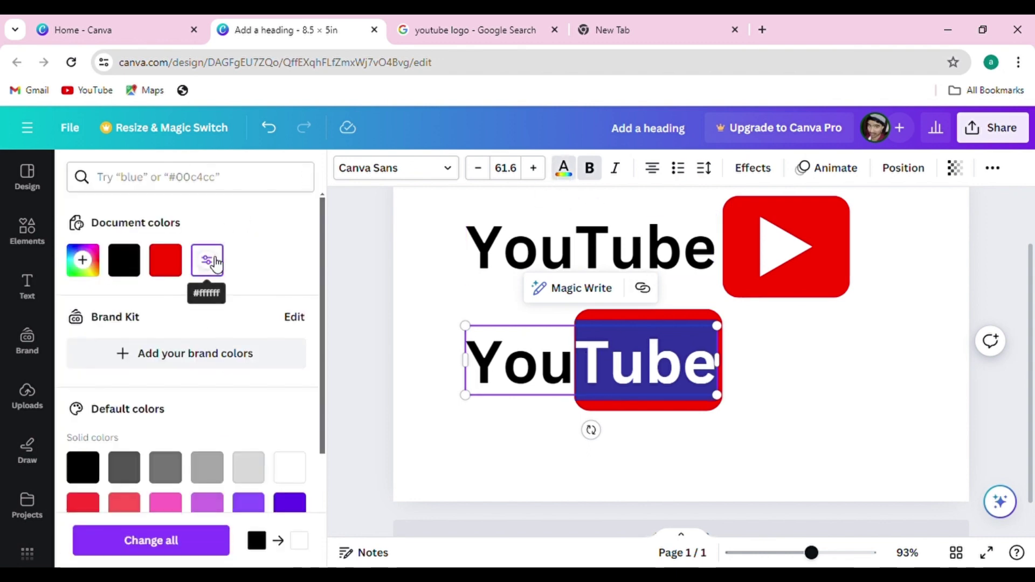
{"action": "left_click", "coordinate": [825, 331]}
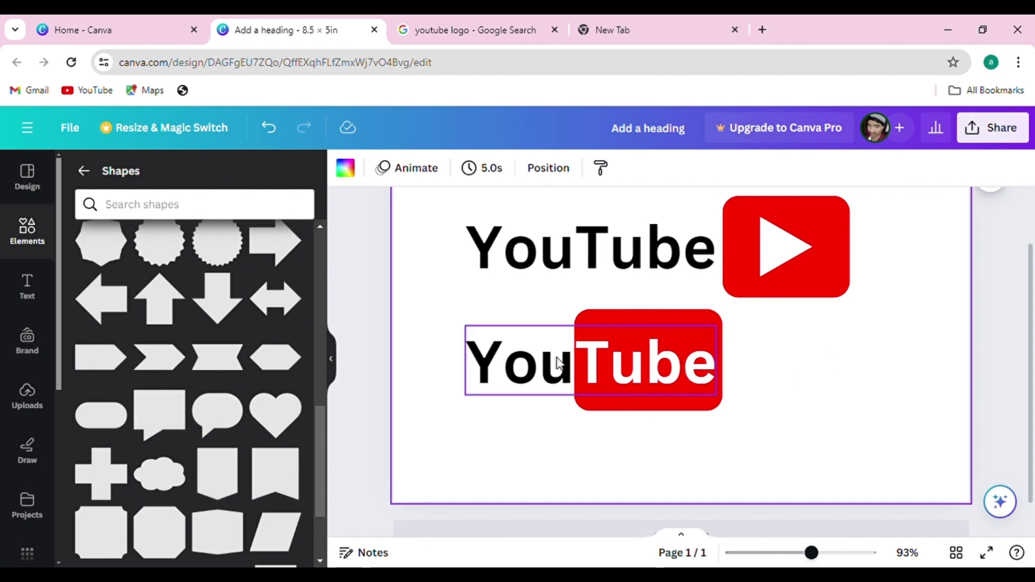
Copy the lower YouTube text below it and cut the middle text down to 'You'
{"action": "left_click", "coordinate": [593, 357]}
{"action": "left_click_drag", "start_coordinate": [593, 357], "coordinate": [589, 424]}
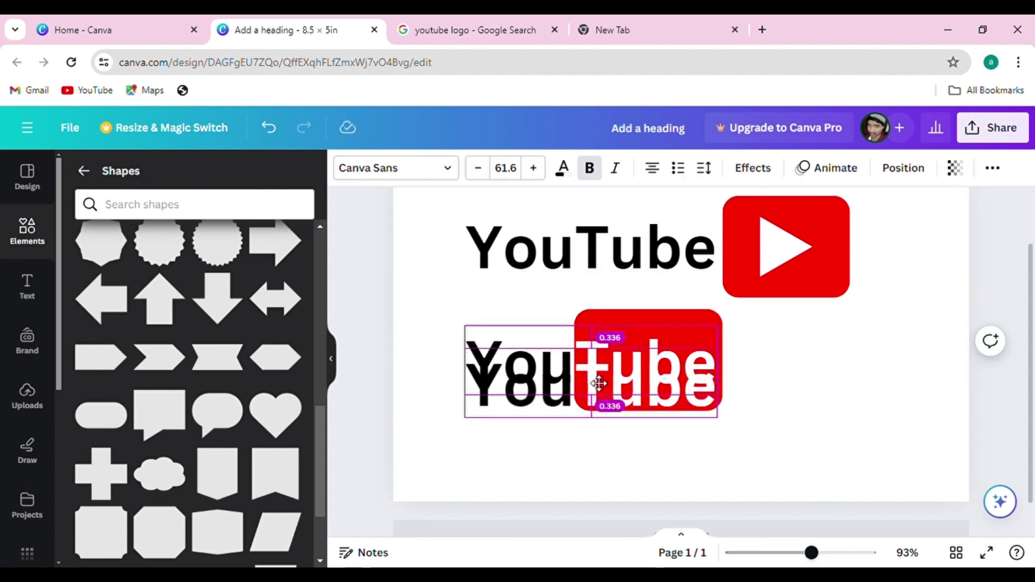
{"action": "left_click", "coordinate": [565, 384]}
{"action": "double_click", "coordinate": [573, 381]}
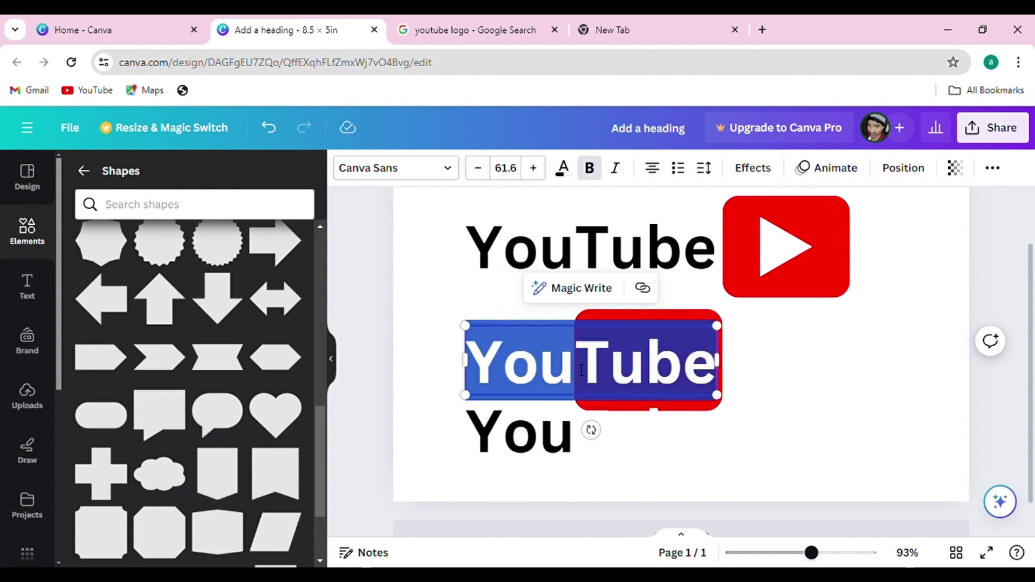
{"action": "key", "text": "Escape"}
{"action": "double_click", "coordinate": [586, 368]}
{"action": "key", "text": "BackSpace"}
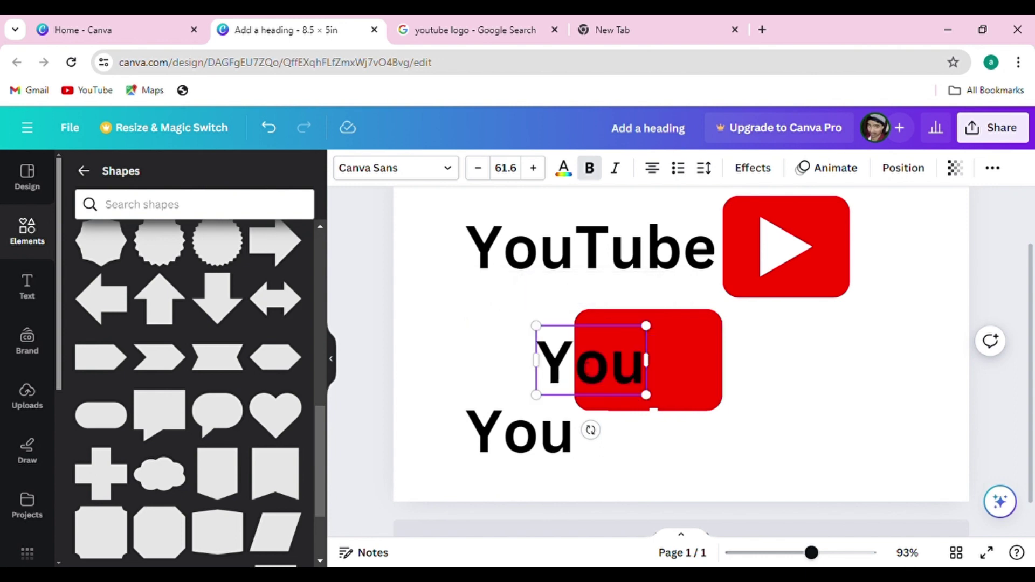
Left-align the two 'You' text boxes
{"action": "left_click", "coordinate": [366, 274]}
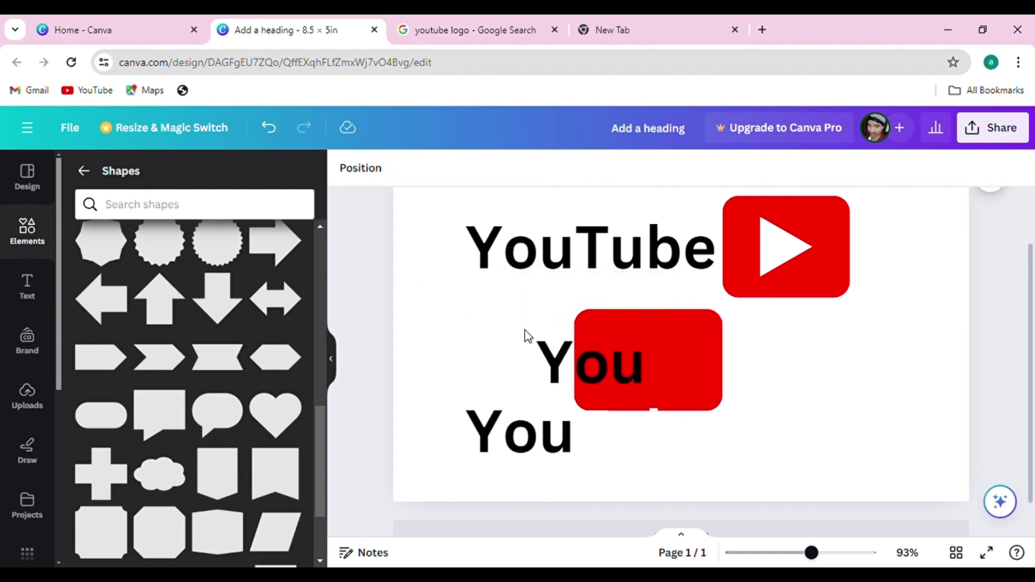
{"action": "left_click", "coordinate": [542, 345]}
{"action": "left_click", "coordinate": [480, 415], "text": "shift"}
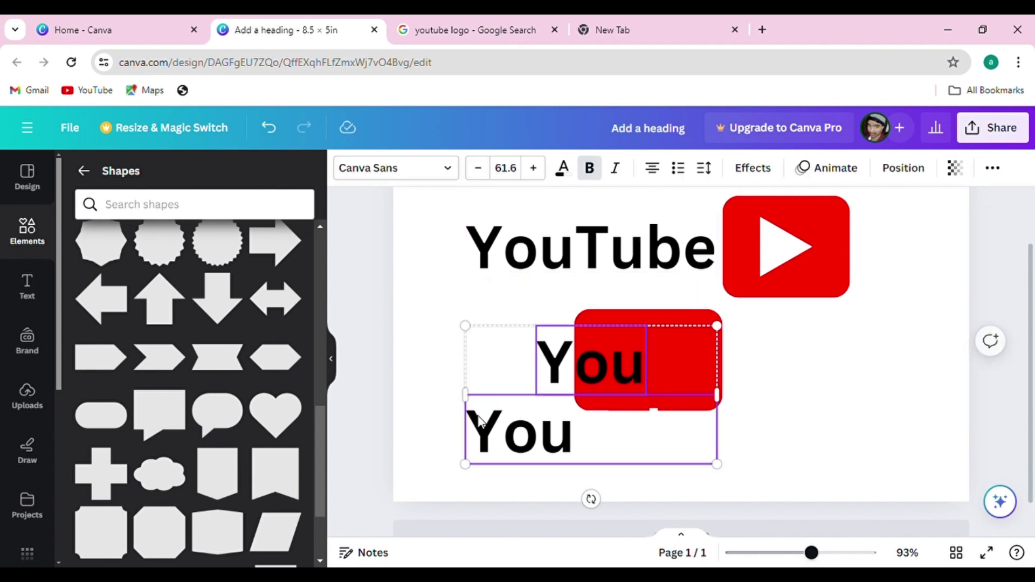
{"action": "left_click", "coordinate": [894, 171]}
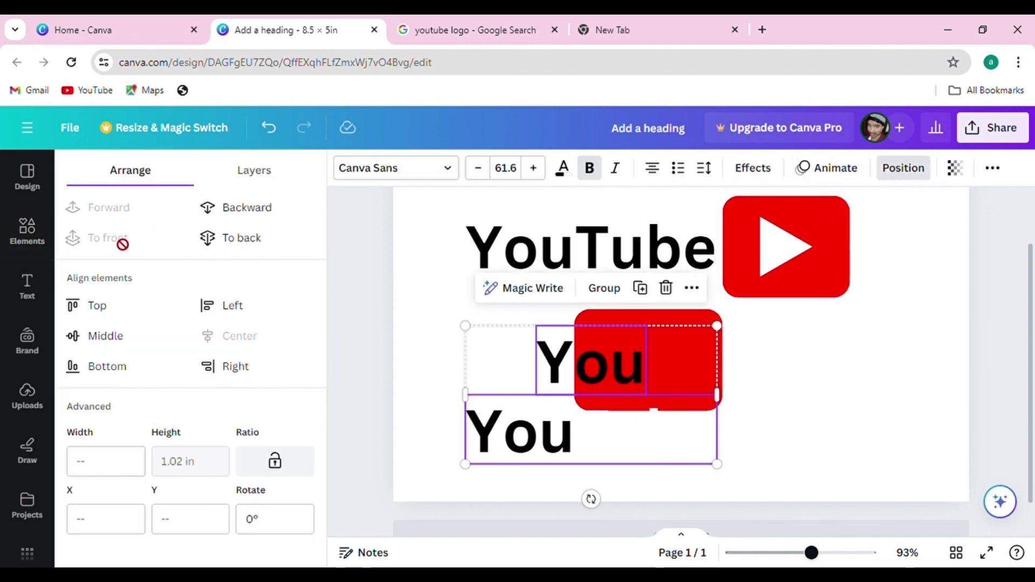
{"action": "left_click", "coordinate": [237, 313]}
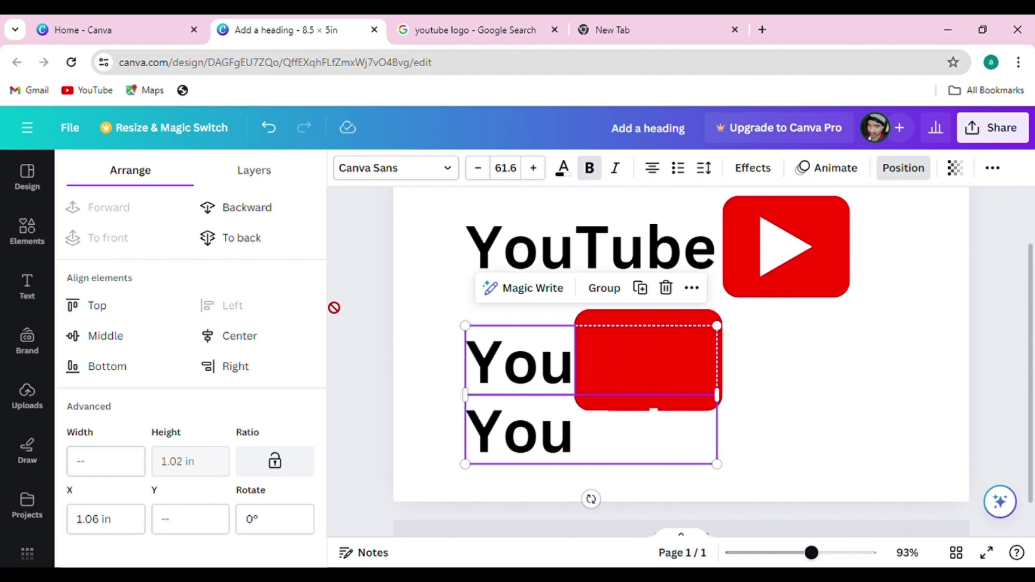
{"action": "key", "text": "Escape"}
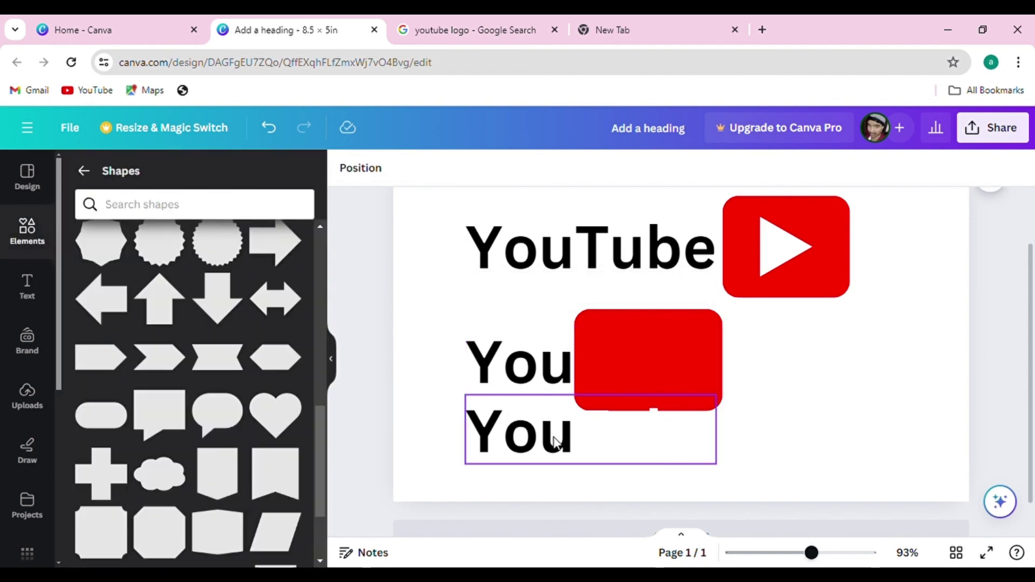
Delete the 'You' from the lower text box and select it with the top YouTube heading
{"action": "double_click", "coordinate": [569, 443]}
{"action": "type", "text": "You"}
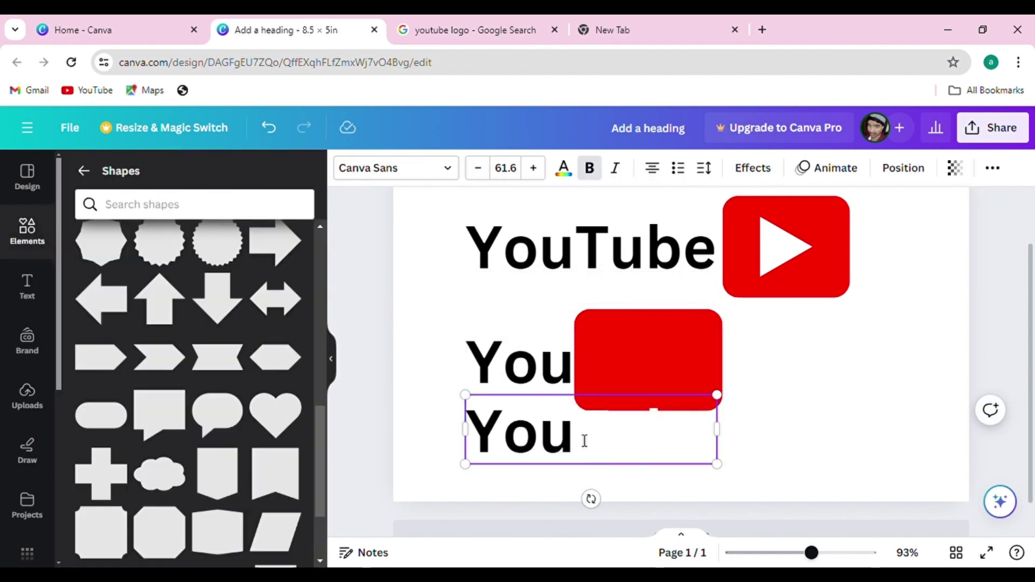
{"action": "key", "text": "ctrl+a"}
{"action": "key", "text": "BackSpace"}
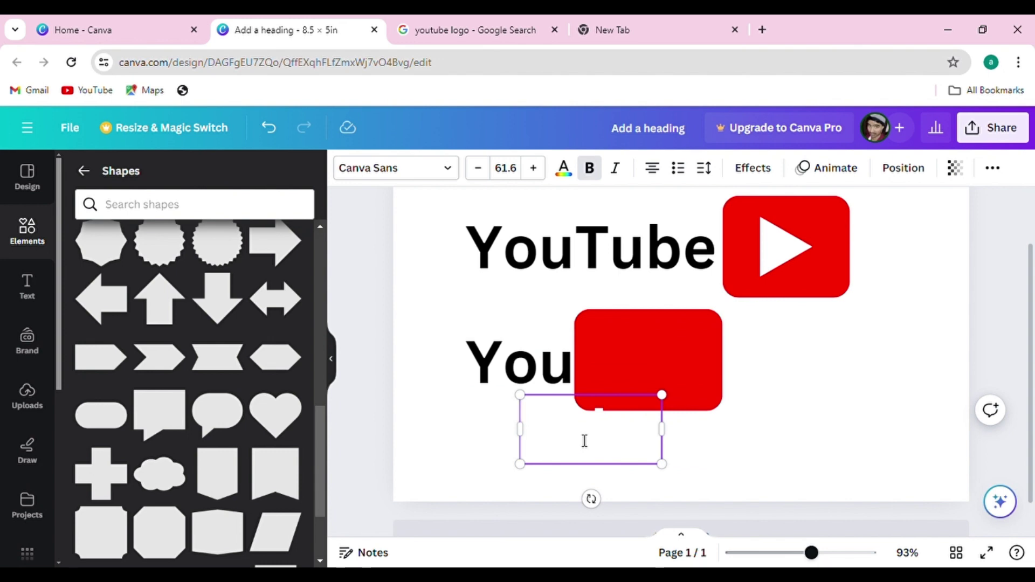
{"action": "left_click", "coordinate": [376, 306]}
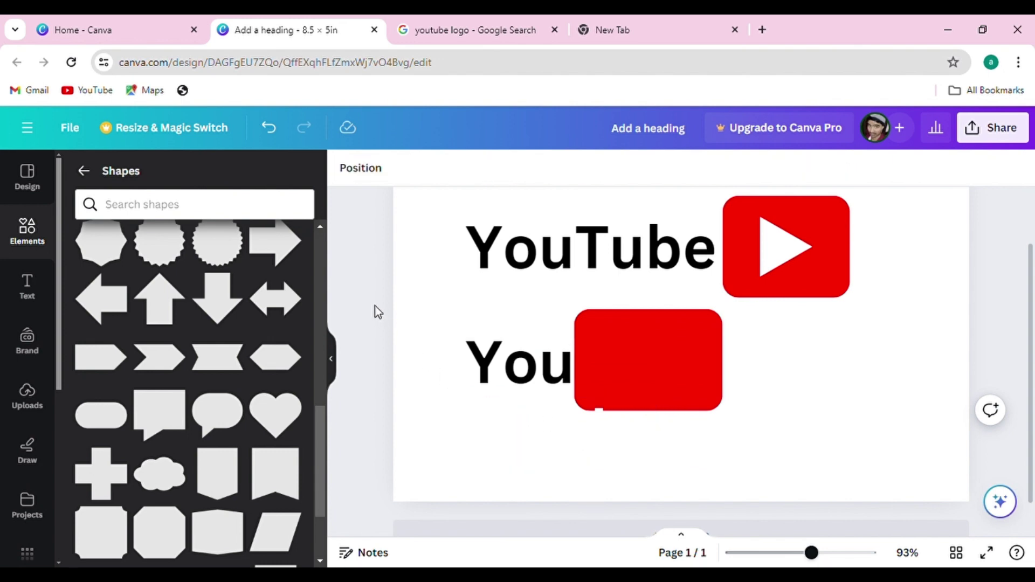
{"action": "left_click", "coordinate": [587, 432]}
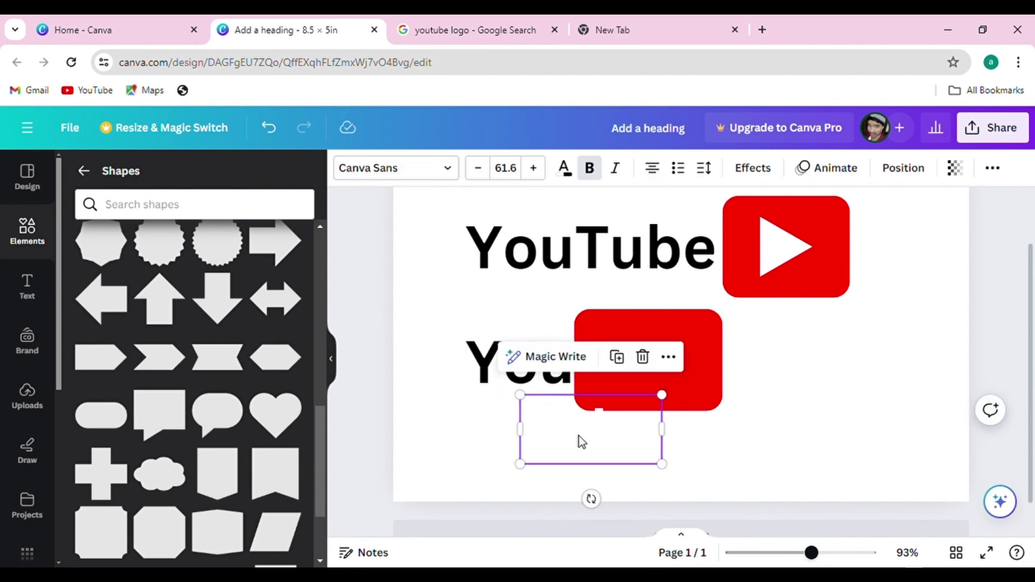
{"action": "left_click", "coordinate": [664, 264], "text": "shift"}
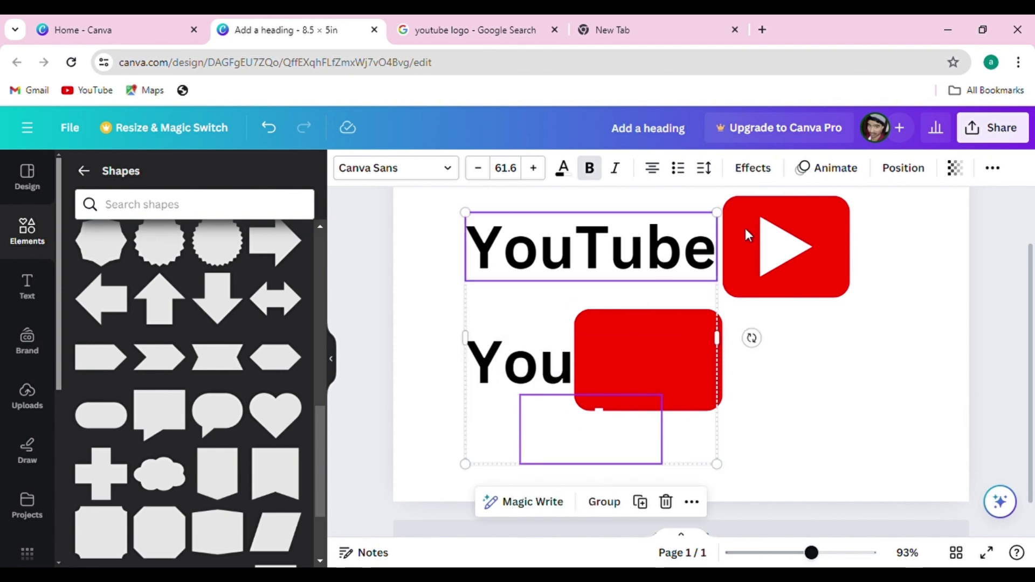
{"action": "left_click", "coordinate": [904, 169]}
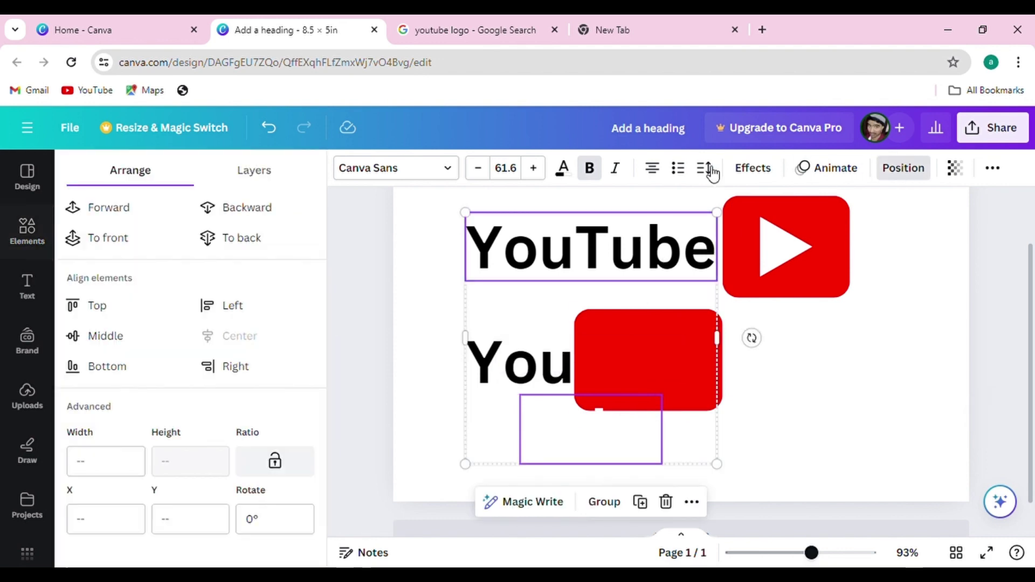
Right-align the emptied box with the heading, trying and undoing several bottom alignments
{"action": "left_click", "coordinate": [242, 378]}
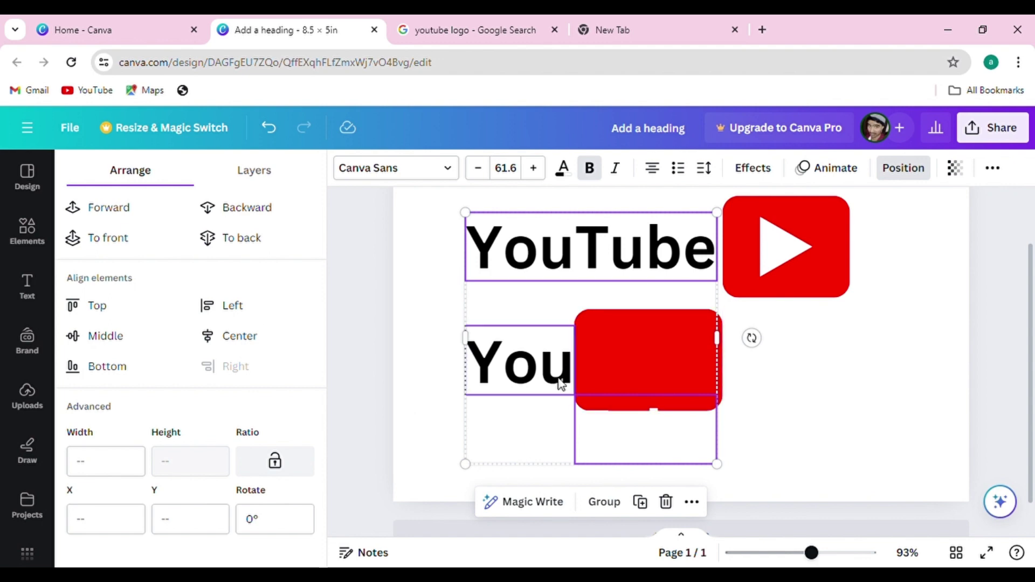
{"action": "left_click", "coordinate": [135, 376]}
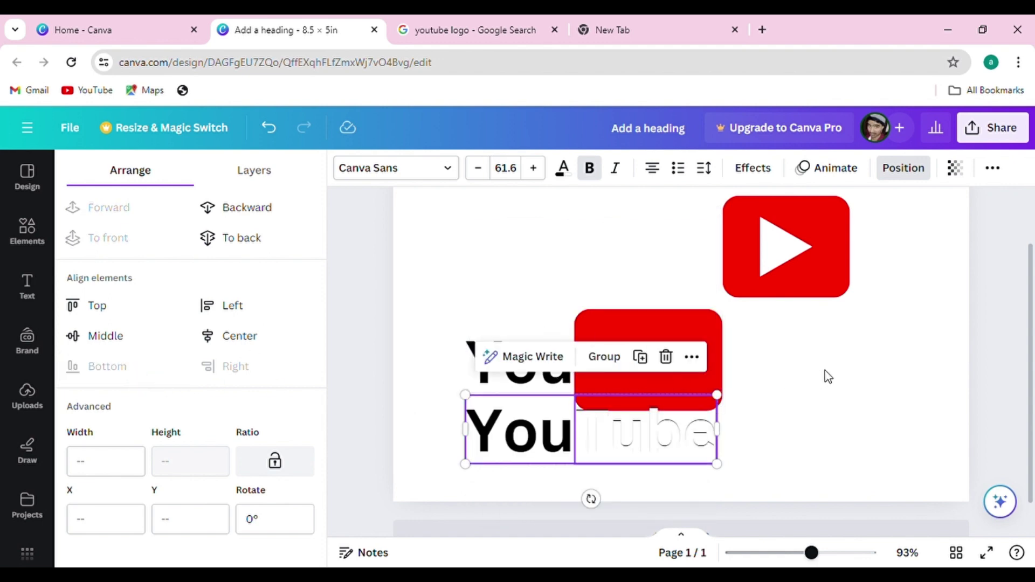
{"action": "key", "text": "ctrl+z"}
{"action": "left_click", "coordinate": [603, 438]}
{"action": "left_click", "coordinate": [548, 389]}
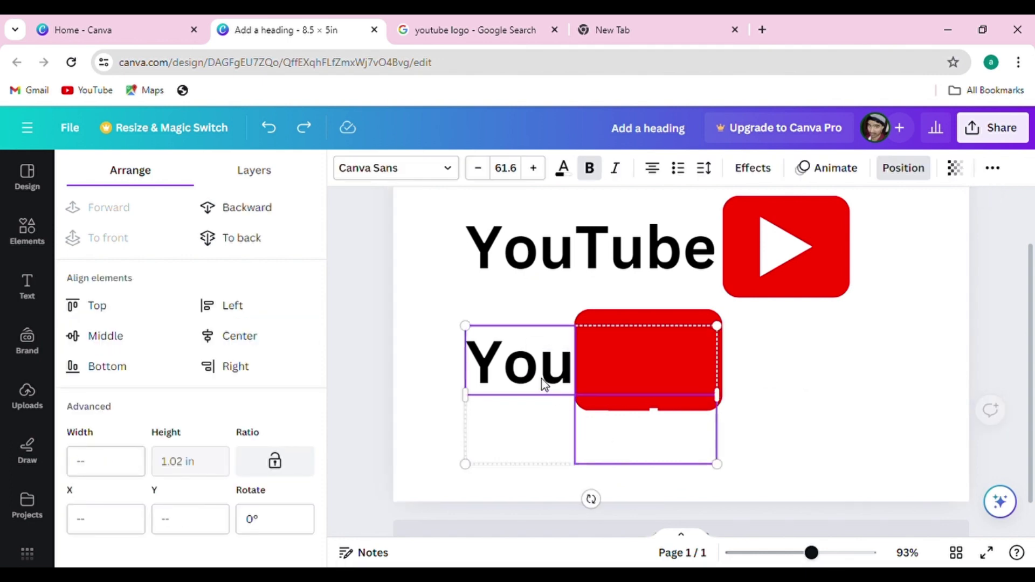
{"action": "left_click", "coordinate": [112, 371]}
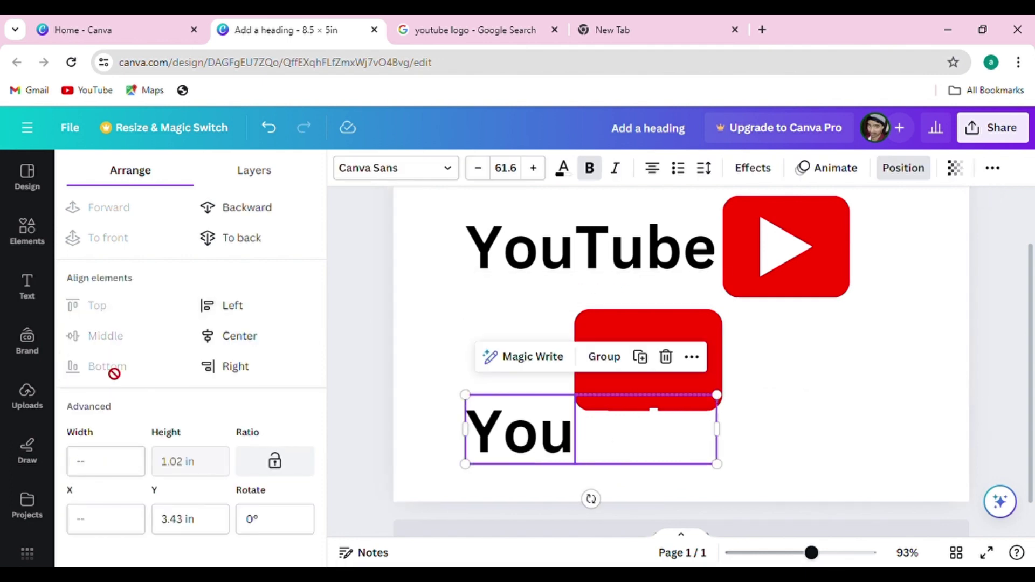
{"action": "key", "text": "ctrl+z"}
{"action": "left_click", "coordinate": [880, 397]}
{"action": "left_click", "coordinate": [510, 389]}
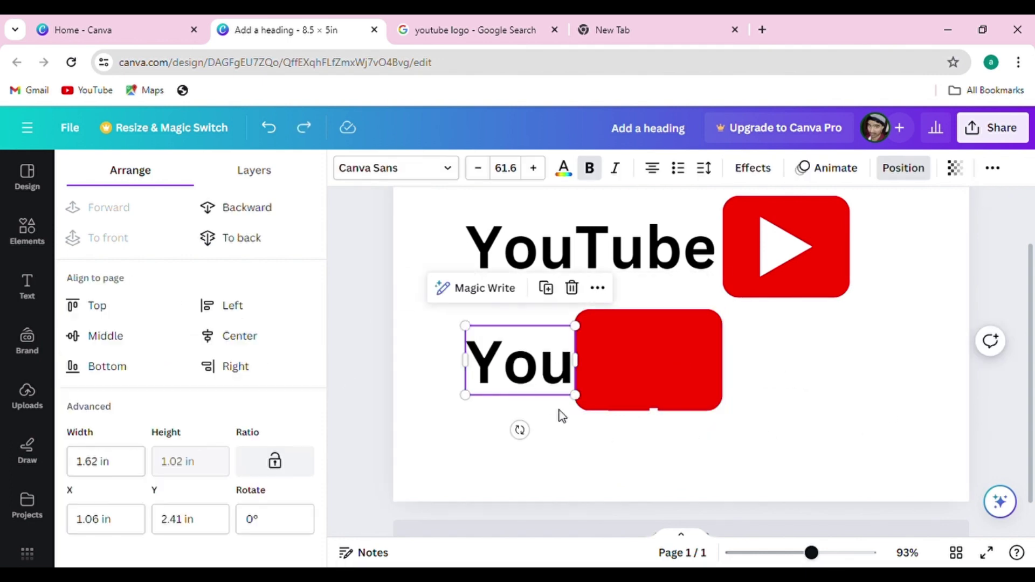
{"action": "left_click", "coordinate": [592, 430], "text": "shift"}
{"action": "left_click", "coordinate": [115, 366]}
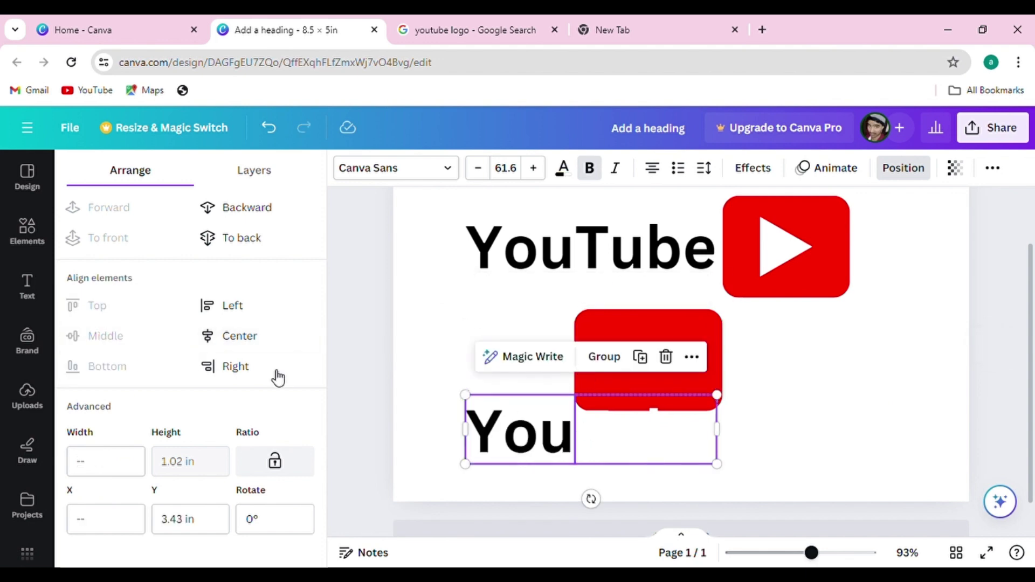
{"action": "key", "text": "ctrl+z"}
Move the white 'Tube' text onto the red box, right after 'You'
{"action": "left_click", "coordinate": [839, 347]}
{"action": "left_click_drag", "start_coordinate": [636, 444], "coordinate": [637, 379]}
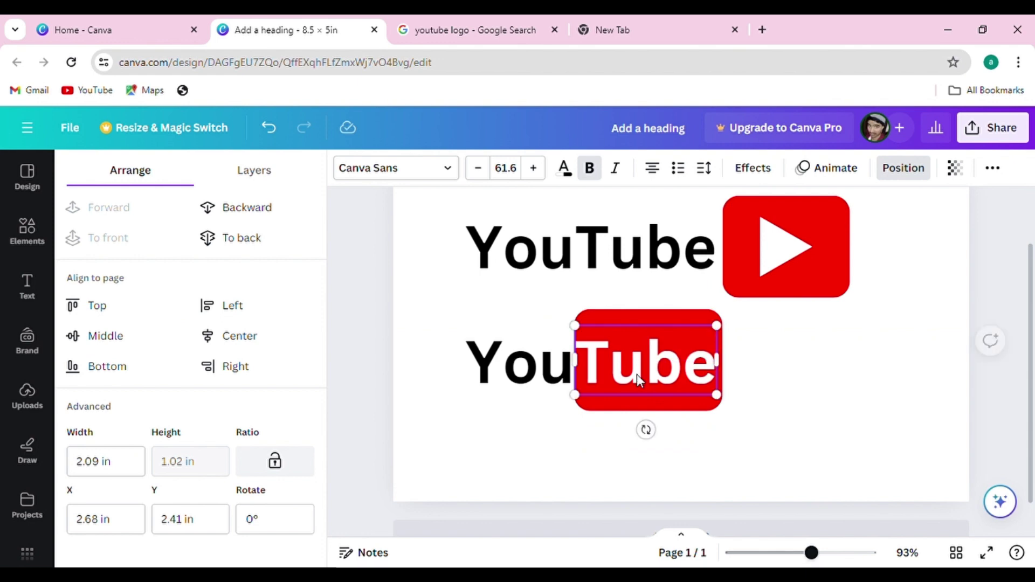
{"action": "left_click", "coordinate": [806, 384]}
Zoom in and check the white 'Tube' text's placement on the red box
{"action": "scroll", "coordinate": [574, 370], "scroll_direction": "up", "scroll_amount": 3}
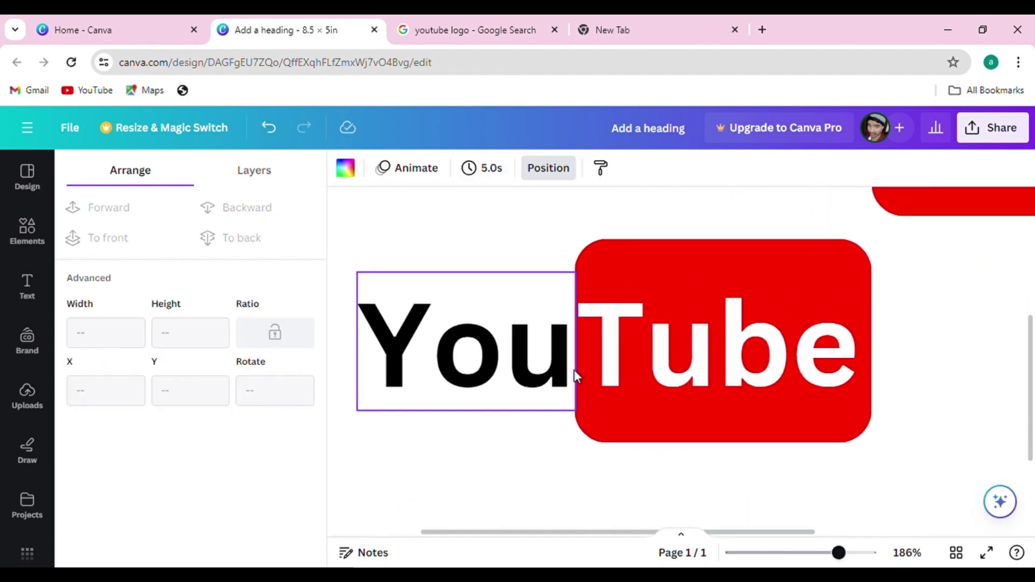
{"action": "scroll", "coordinate": [577, 372], "scroll_direction": "up", "scroll_amount": 3}
{"action": "scroll", "coordinate": [583, 377], "scroll_direction": "up", "scroll_amount": 2}
{"action": "left_click", "coordinate": [682, 398]}
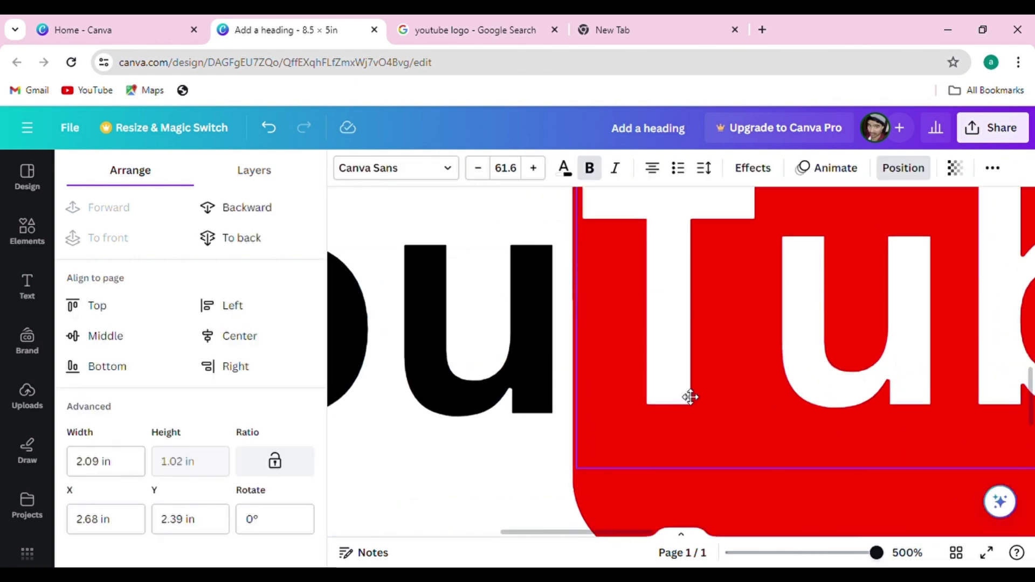
{"action": "scroll", "coordinate": [580, 406], "scroll_direction": "down", "scroll_amount": 3}
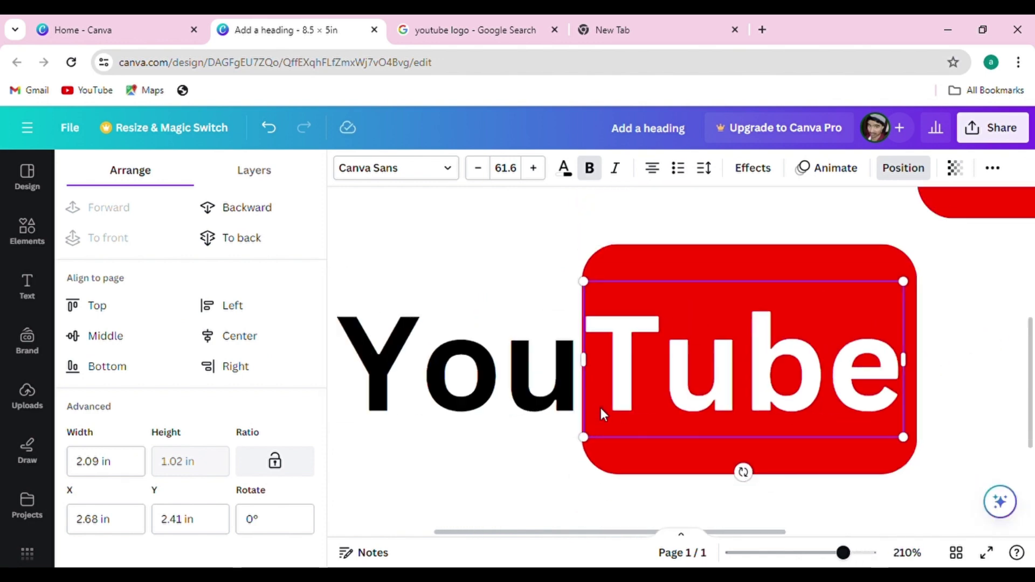
{"action": "scroll", "coordinate": [603, 406], "scroll_direction": "down", "scroll_amount": 3}
{"action": "left_click", "coordinate": [889, 377]}
{"action": "scroll", "coordinate": [823, 354], "scroll_direction": "down", "scroll_amount": 2}
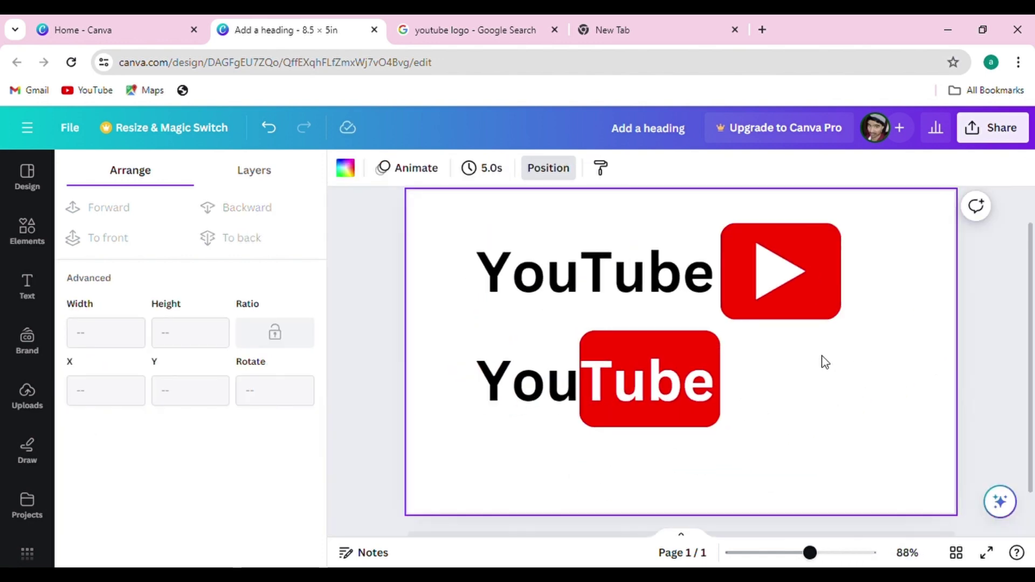
{"action": "scroll", "coordinate": [824, 366], "scroll_direction": "down", "scroll_amount": 3}
{"action": "scroll", "coordinate": [772, 366], "scroll_direction": "up", "scroll_amount": 3}
{"action": "scroll", "coordinate": [717, 370], "scroll_direction": "up", "scroll_amount": 4}
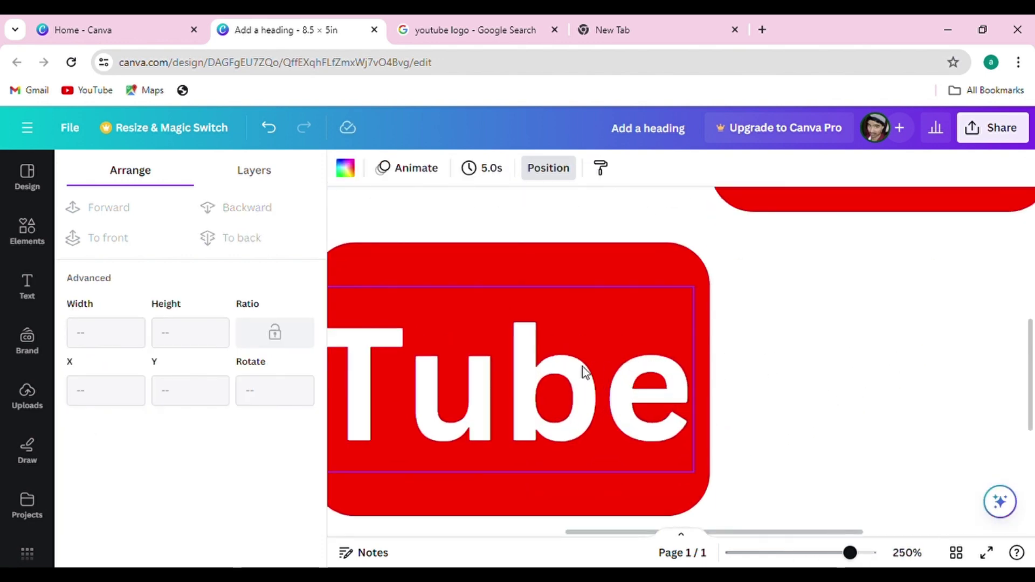
{"action": "scroll", "coordinate": [762, 370], "scroll_direction": "down", "scroll_amount": 2}
{"action": "scroll", "coordinate": [550, 364], "scroll_direction": "up", "scroll_amount": 2}
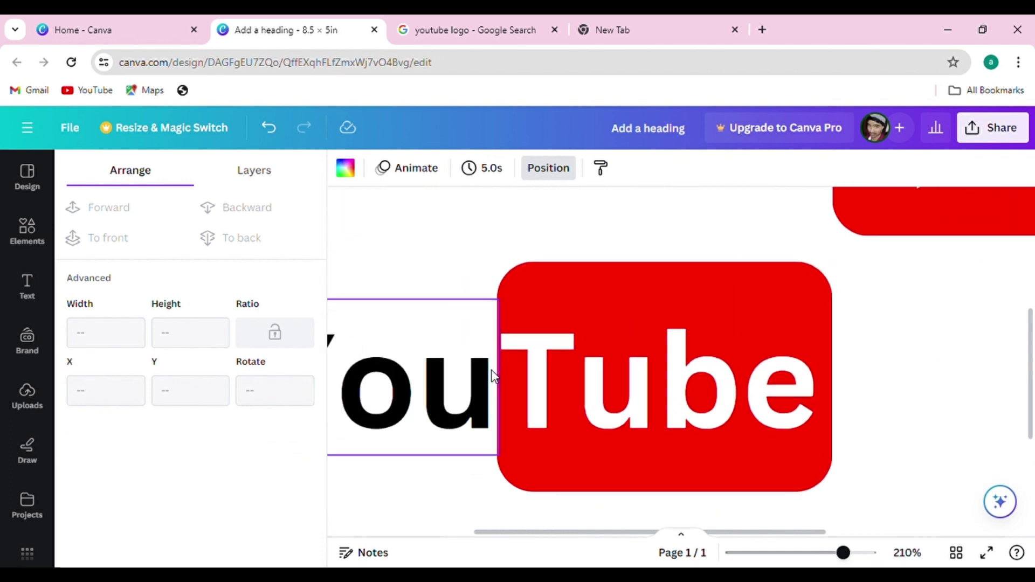
Widen the red box behind 'Tube' to 2.27 in so it frames the word
{"action": "left_click", "coordinate": [541, 351]}
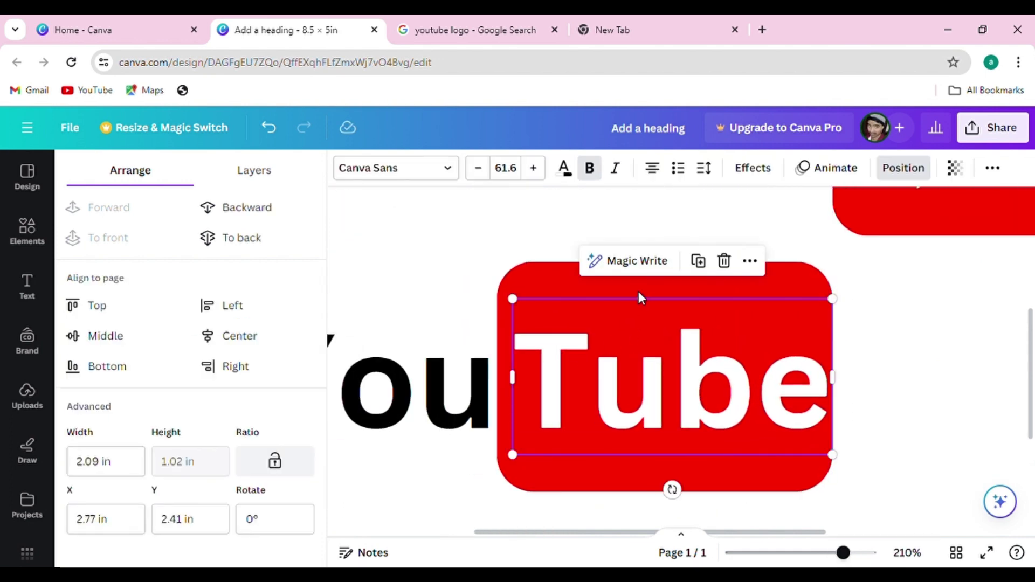
{"action": "left_click", "coordinate": [533, 285]}
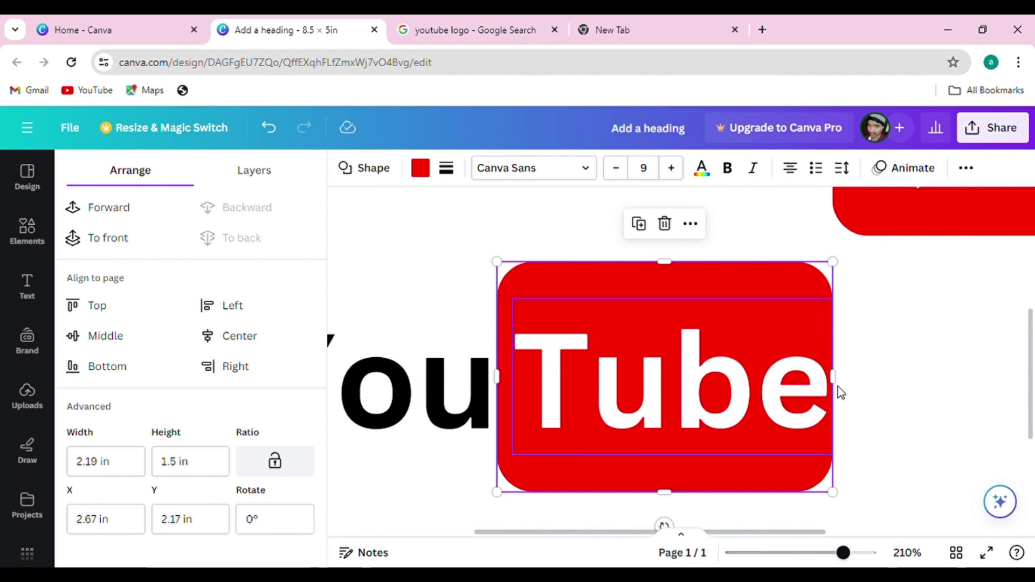
{"action": "left_click_drag", "start_coordinate": [845, 388], "coordinate": [856, 389]}
{"action": "scroll", "coordinate": [855, 378], "scroll_direction": "down", "scroll_amount": 5}
{"action": "scroll", "coordinate": [857, 366], "scroll_direction": "down", "scroll_amount": 5}
{"action": "left_click", "coordinate": [844, 367]}
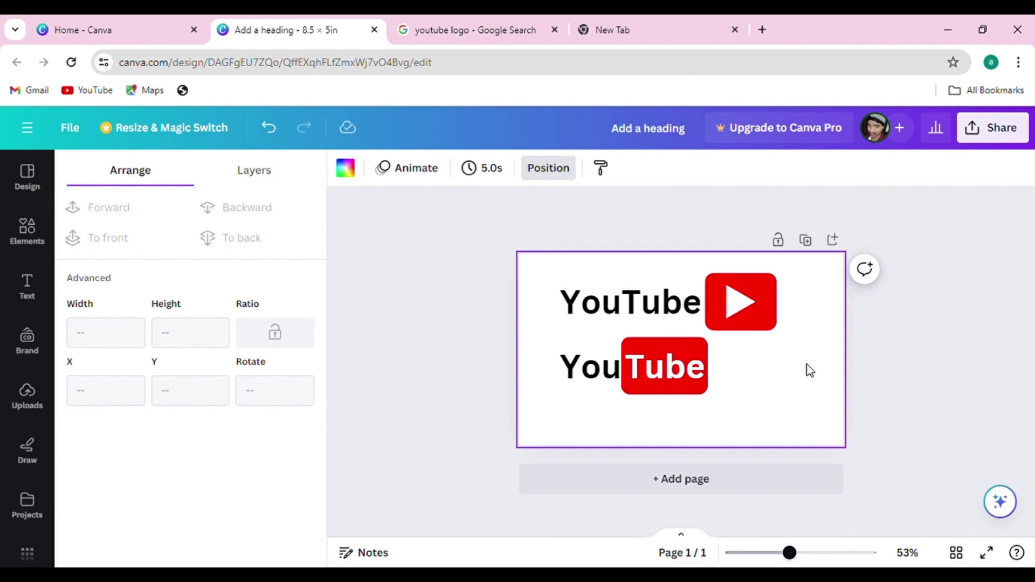
Scroll through the Google Images results for 'youtube logo' for reference
{"action": "left_click", "coordinate": [522, 24]}
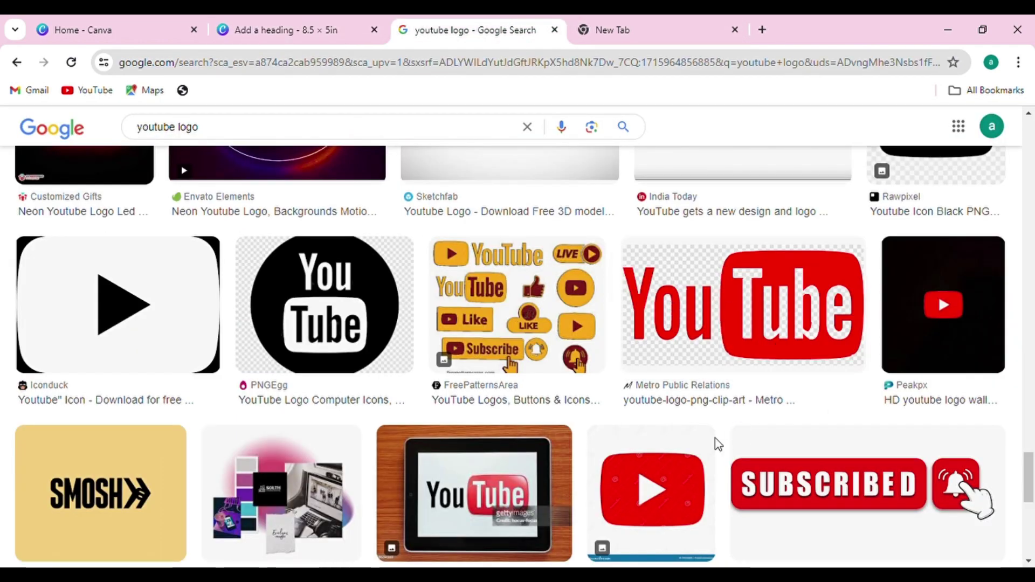
{"action": "scroll", "coordinate": [657, 378], "scroll_direction": "up", "scroll_amount": 7}
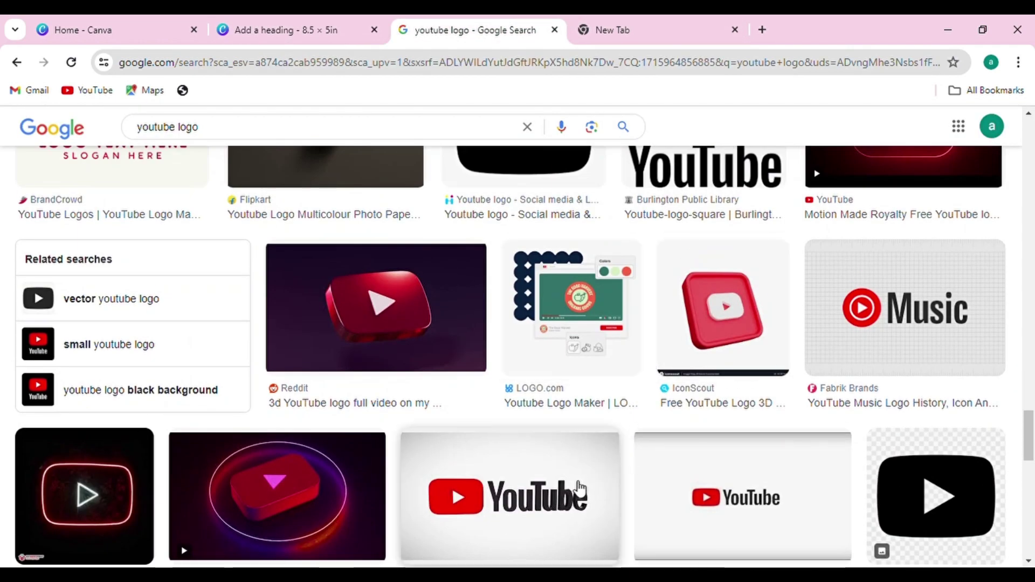
{"action": "scroll", "coordinate": [611, 471], "scroll_direction": "up", "scroll_amount": 5}
{"action": "scroll", "coordinate": [610, 464], "scroll_direction": "up", "scroll_amount": 3}
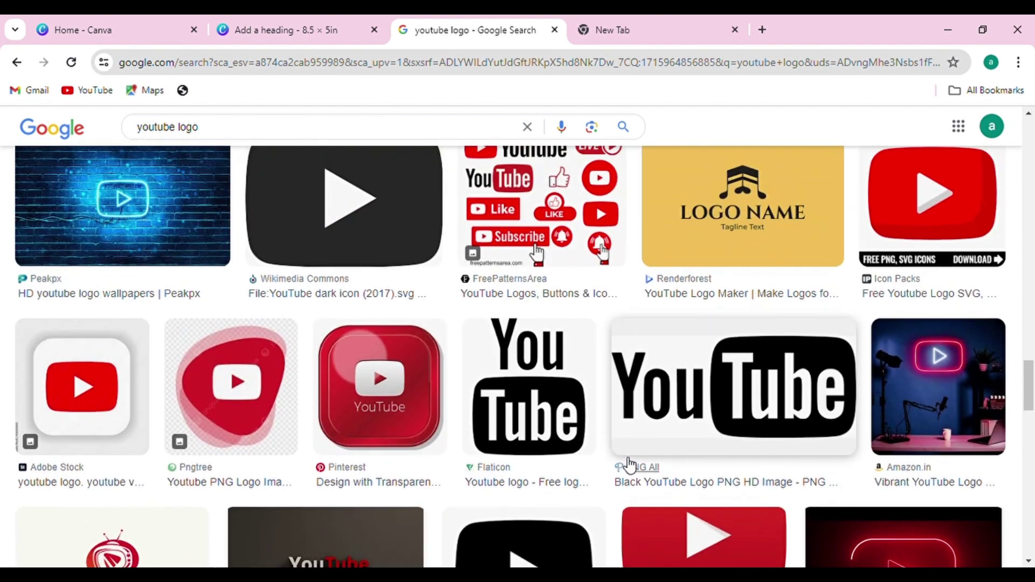
{"action": "scroll", "coordinate": [628, 462], "scroll_direction": "up", "scroll_amount": 1}
{"action": "scroll", "coordinate": [746, 381], "scroll_direction": "up", "scroll_amount": 3}
{"action": "scroll", "coordinate": [679, 384], "scroll_direction": "up", "scroll_amount": 3}
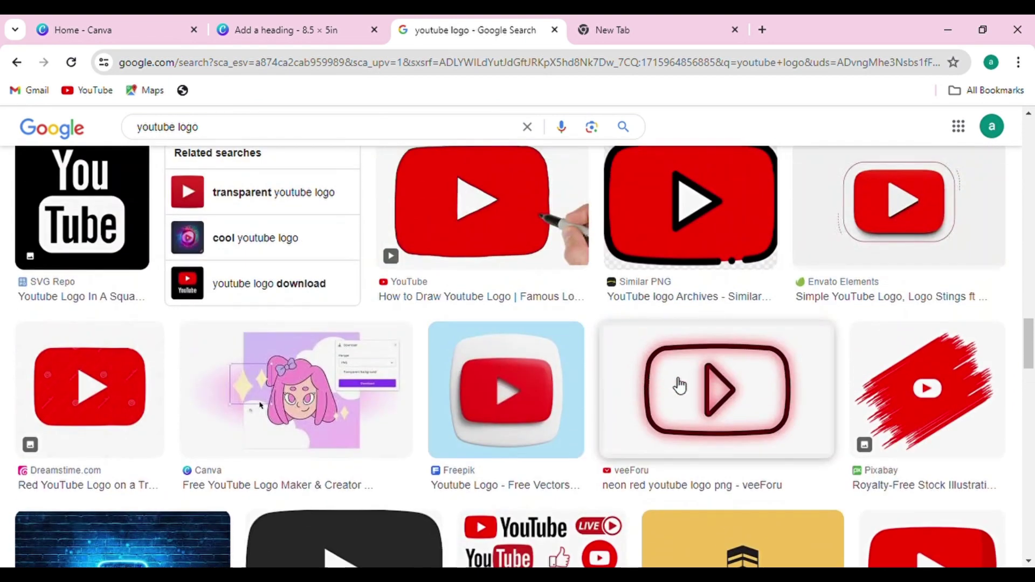
{"action": "scroll", "coordinate": [684, 372], "scroll_direction": "up", "scroll_amount": 1}
{"action": "scroll", "coordinate": [696, 356], "scroll_direction": "up", "scroll_amount": 1}
{"action": "scroll", "coordinate": [695, 358], "scroll_direction": "up", "scroll_amount": 3}
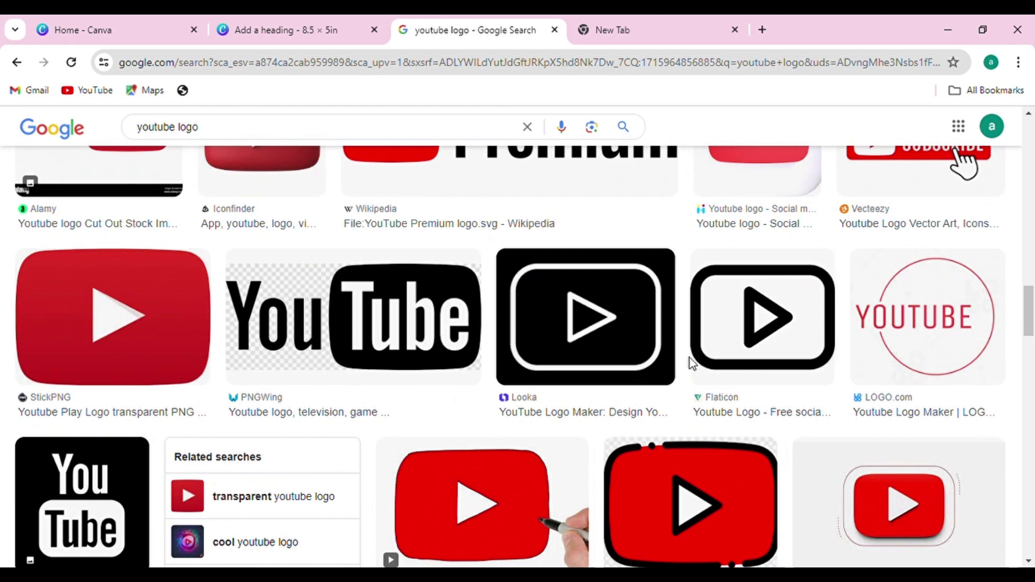
{"action": "scroll", "coordinate": [690, 362], "scroll_direction": "up", "scroll_amount": 1}
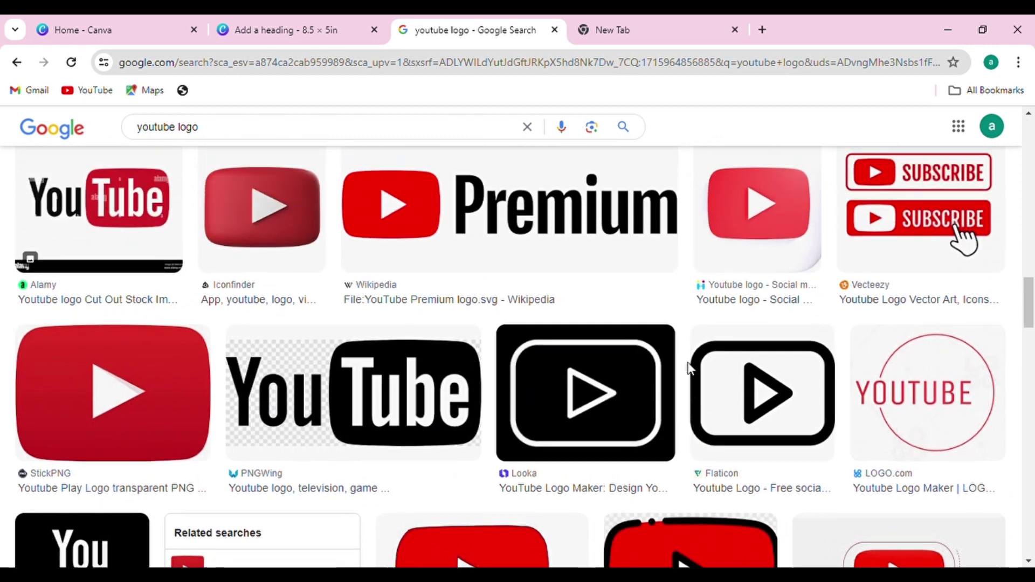
Return to the Canva design with both logos and open the Shapes library
{"action": "left_click", "coordinate": [295, 23]}
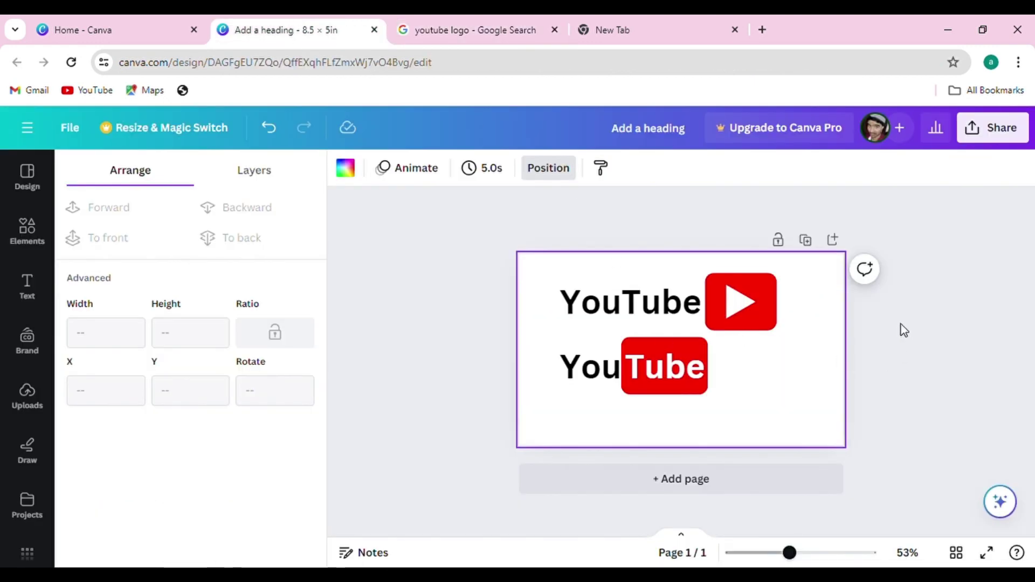
{"action": "left_click", "coordinate": [512, 32]}
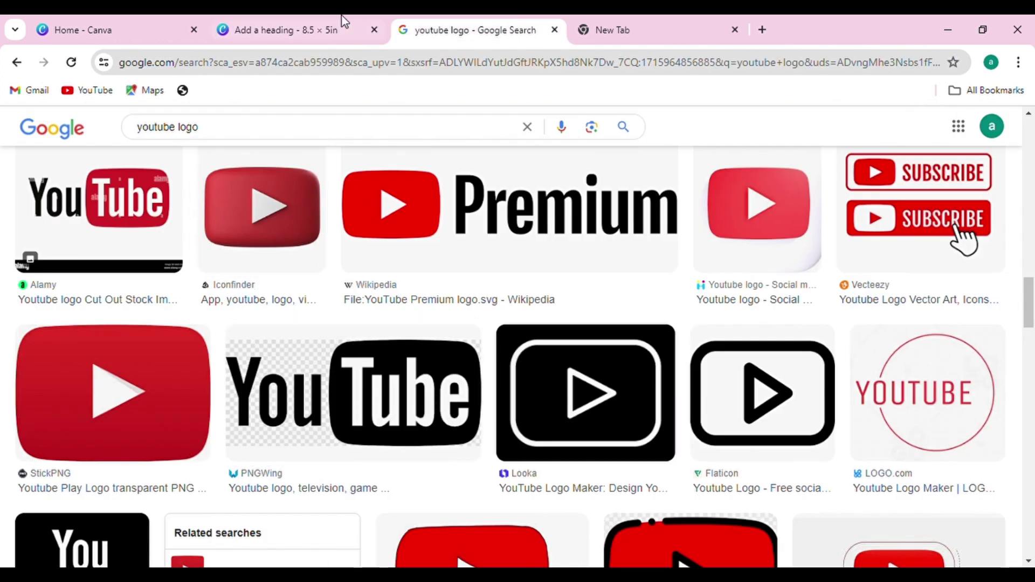
{"action": "left_click", "coordinate": [309, 20]}
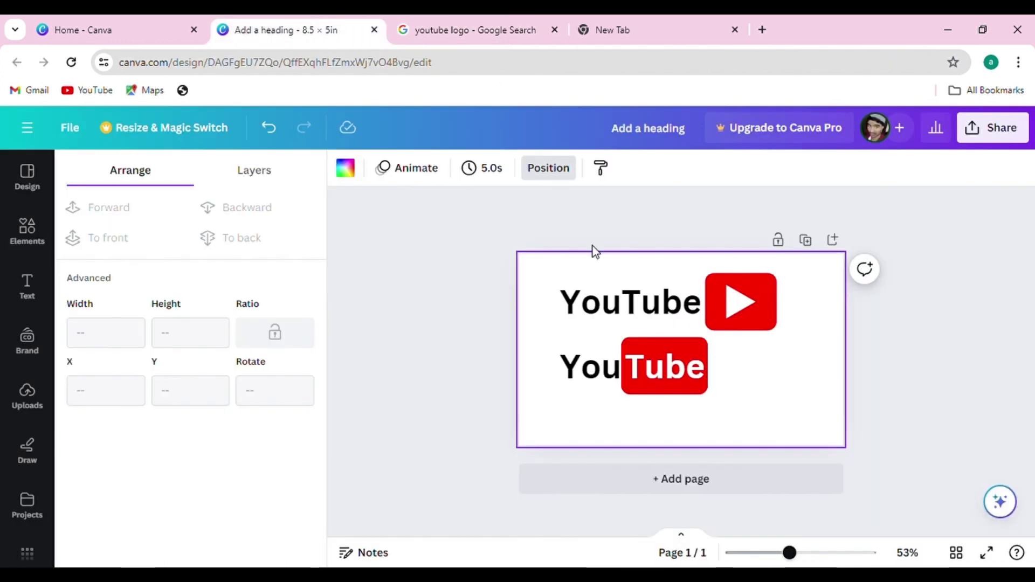
{"action": "left_click", "coordinate": [917, 328]}
Select the 'You' text and red Tube box and place a copy below
{"action": "left_click", "coordinate": [907, 351]}
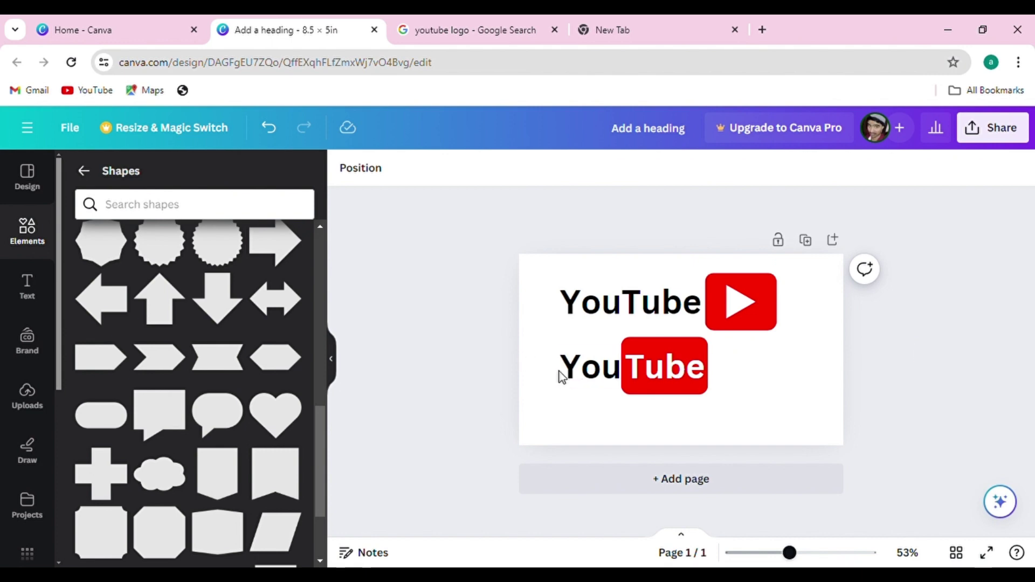
{"action": "left_click_drag", "start_coordinate": [523, 356], "coordinate": [729, 412]}
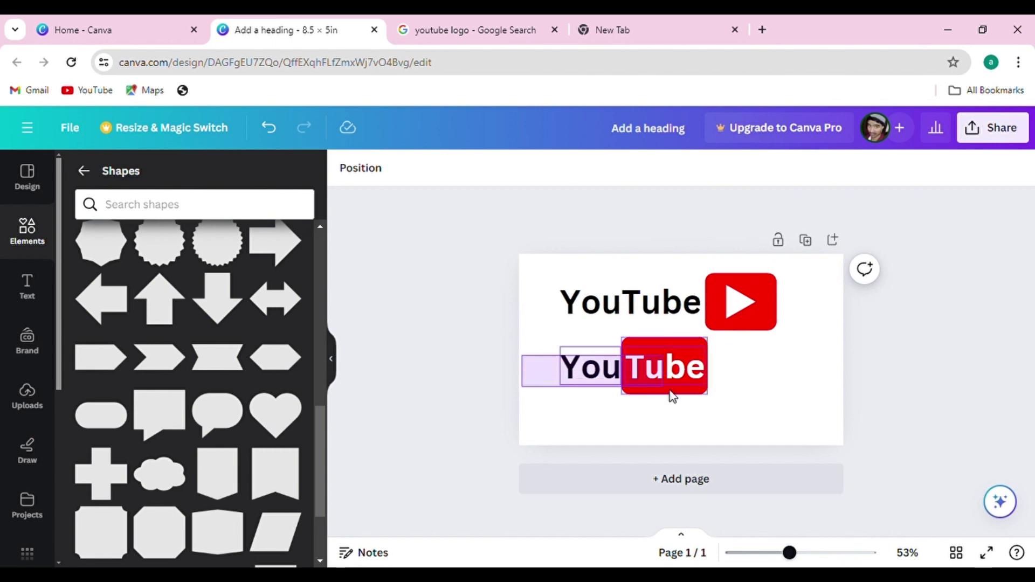
{"action": "left_click", "coordinate": [771, 394]}
{"action": "scroll", "coordinate": [694, 390], "scroll_direction": "up", "scroll_amount": 3}
{"action": "scroll", "coordinate": [694, 398], "scroll_direction": "up", "scroll_amount": 2}
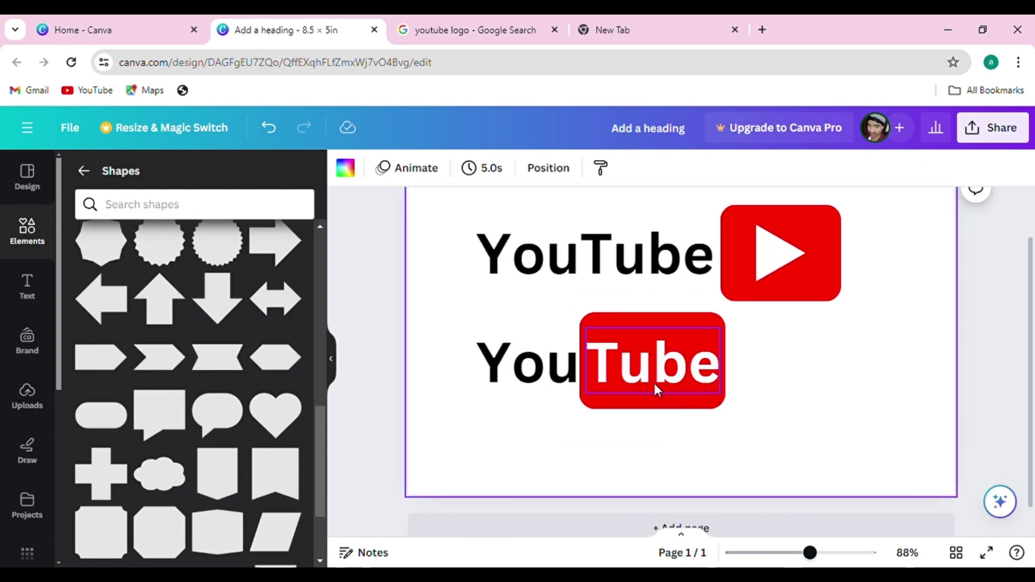
{"action": "left_click_drag", "start_coordinate": [432, 335], "coordinate": [745, 431]}
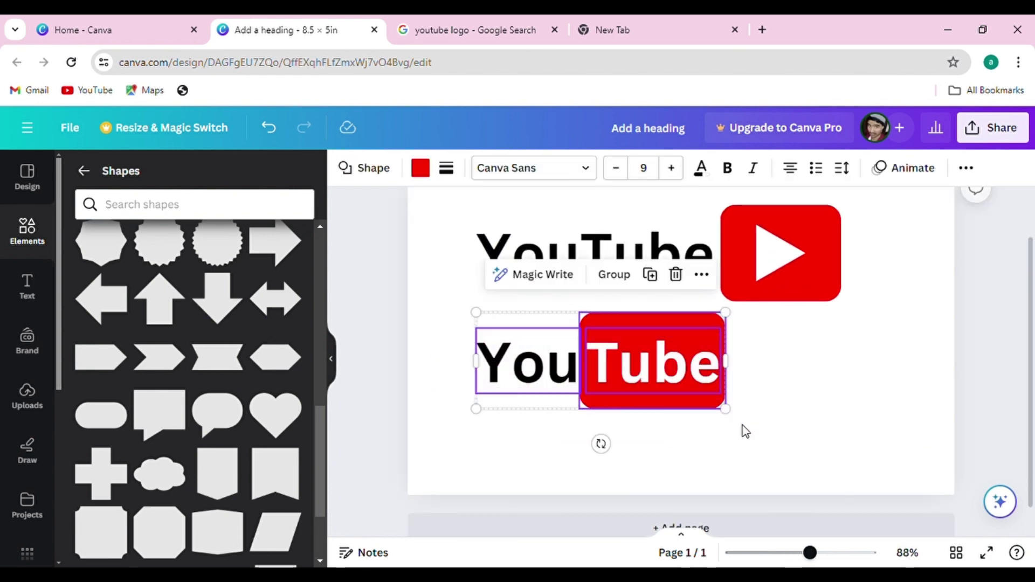
{"action": "left_click_drag", "start_coordinate": [648, 366], "coordinate": [657, 476]}
Shrink all the logos together and move them up to fit the page
{"action": "left_click_drag", "start_coordinate": [465, 321], "coordinate": [729, 514]}
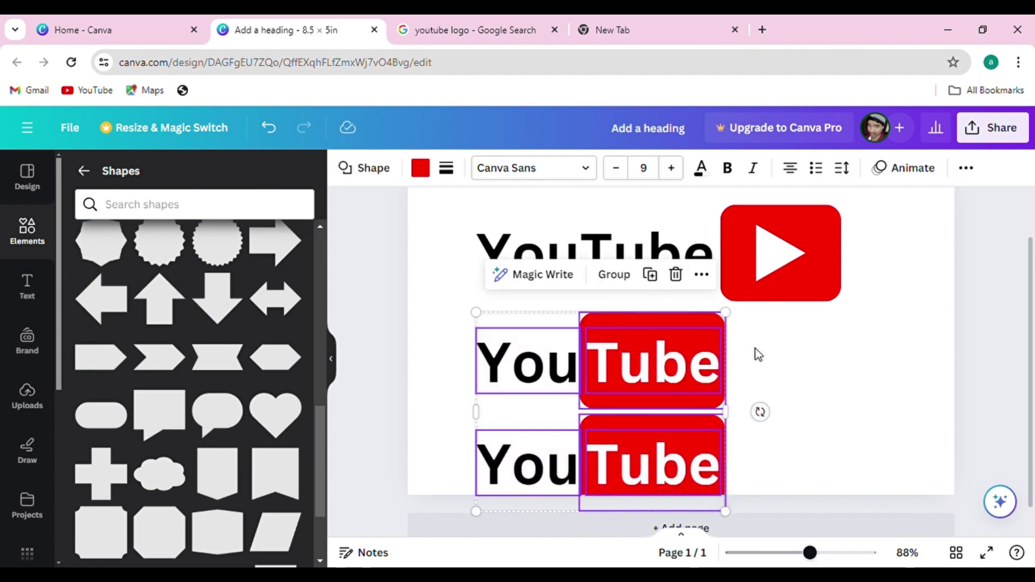
{"action": "left_click_drag", "start_coordinate": [459, 218], "coordinate": [843, 507]}
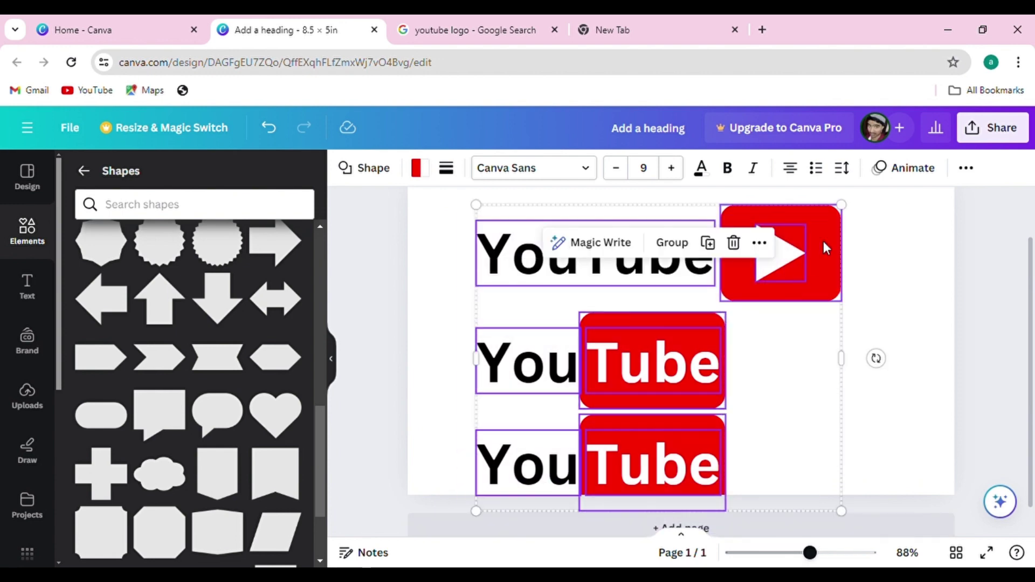
{"action": "left_click_drag", "start_coordinate": [854, 214], "coordinate": [823, 237]}
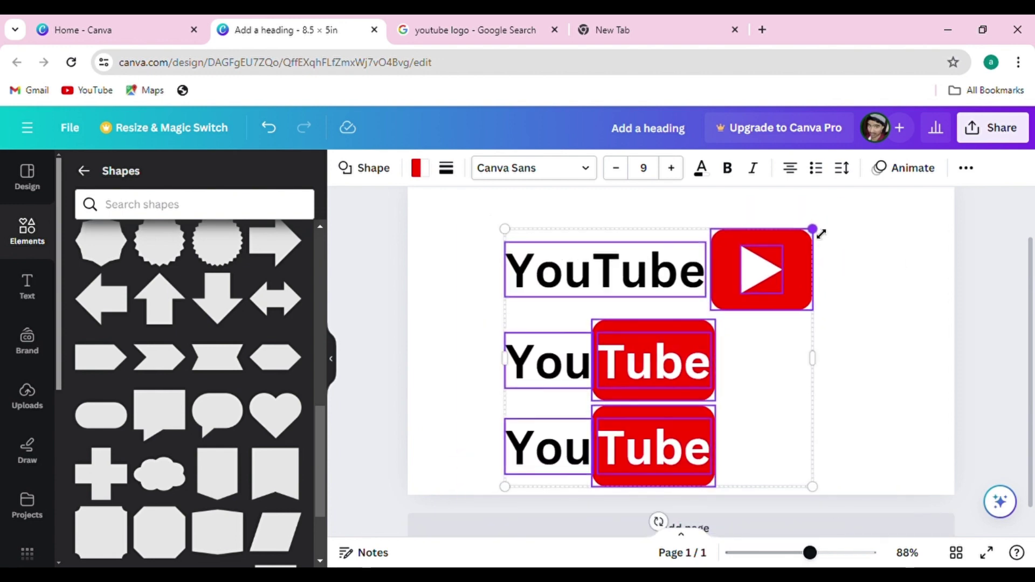
{"action": "scroll", "coordinate": [670, 384], "scroll_direction": "down", "scroll_amount": 3}
{"action": "left_click_drag", "start_coordinate": [742, 315], "coordinate": [739, 289]}
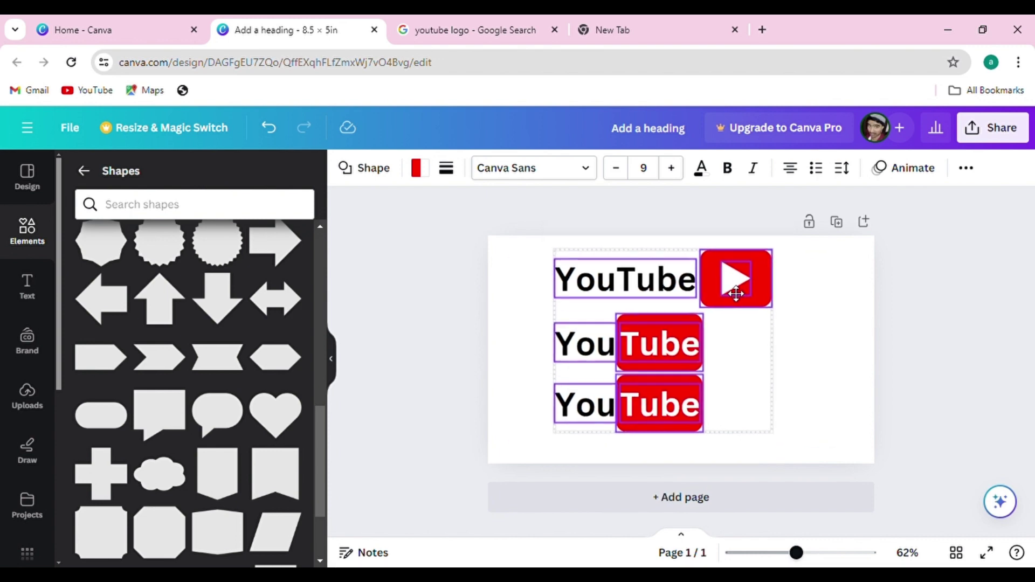
{"action": "left_click", "coordinate": [836, 319]}
Adjust the red box's left and right edges to about 1.9 × 1.3 around 'Tube'
{"action": "scroll", "coordinate": [716, 422], "scroll_direction": "up", "scroll_amount": 1}
{"action": "scroll", "coordinate": [713, 419], "scroll_direction": "up", "scroll_amount": 4}
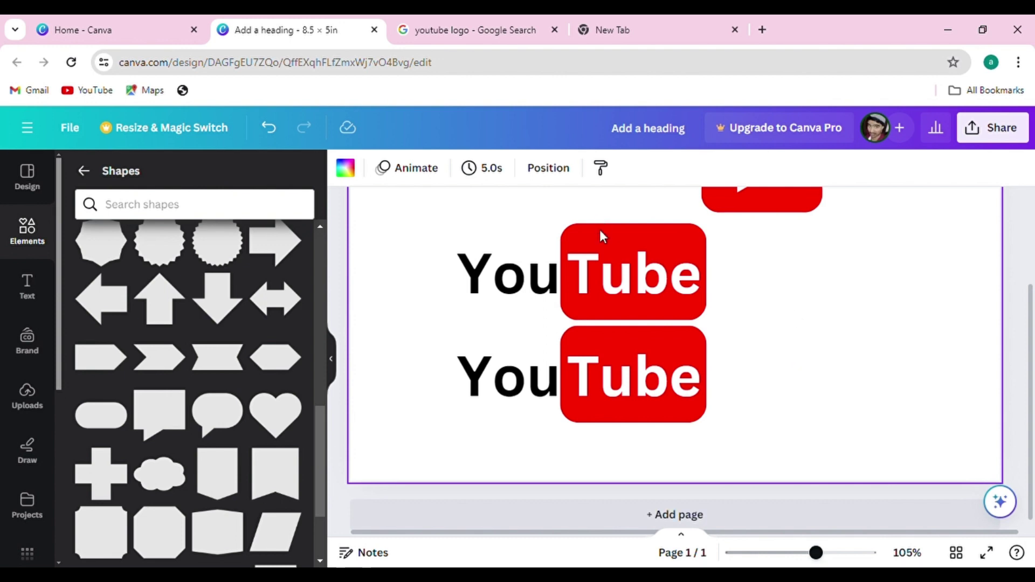
{"action": "scroll", "coordinate": [599, 229], "scroll_direction": "up", "scroll_amount": 5}
{"action": "left_click", "coordinate": [559, 221]}
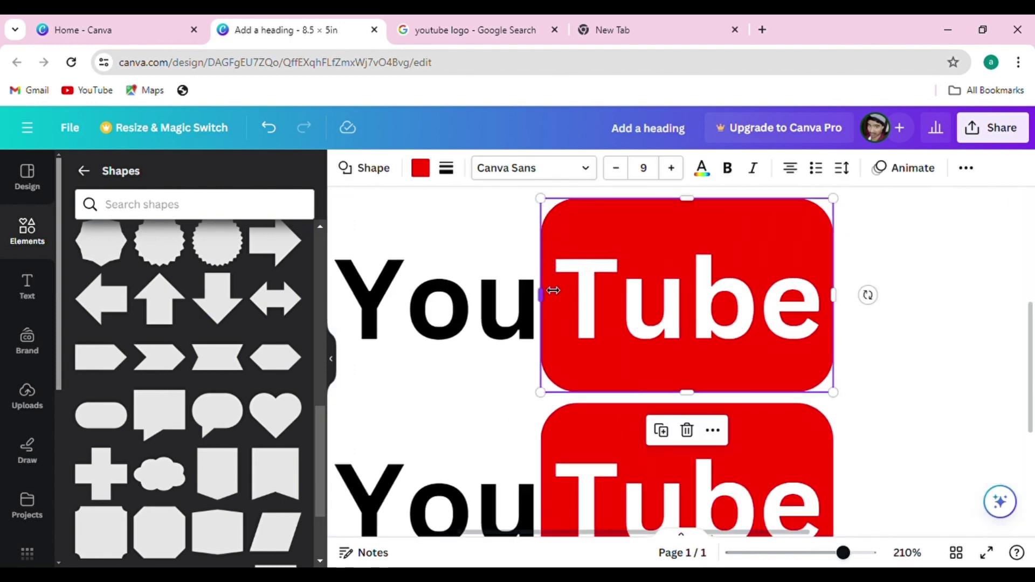
{"action": "left_click_drag", "start_coordinate": [552, 300], "coordinate": [560, 300]}
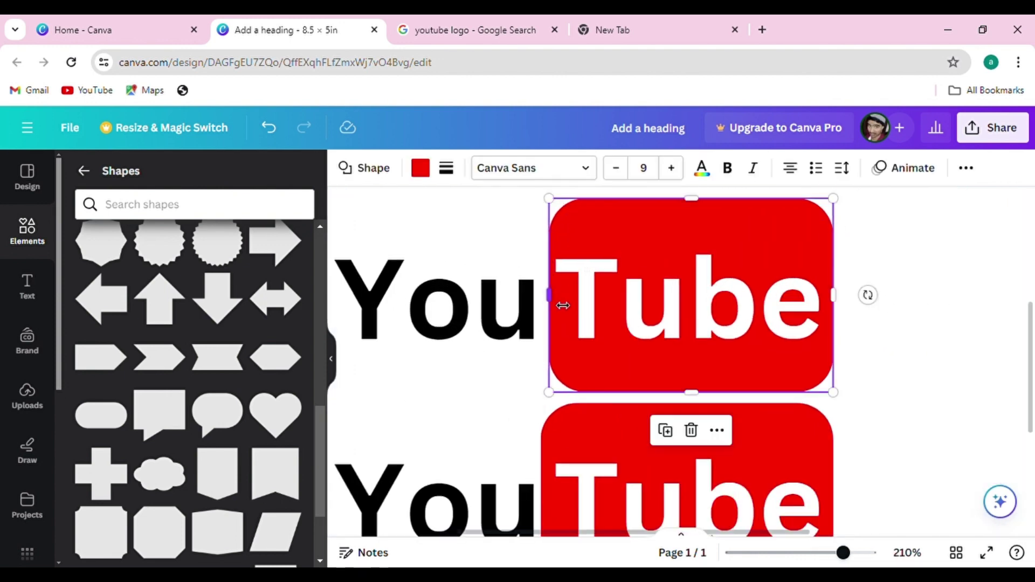
{"action": "left_click", "coordinate": [600, 273]}
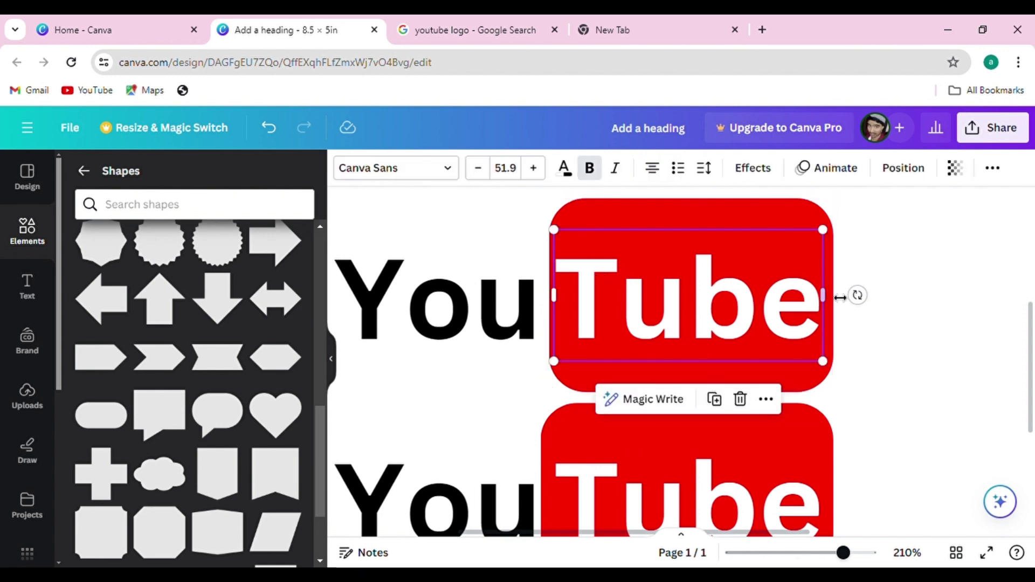
{"action": "left_click", "coordinate": [781, 215]}
{"action": "left_click_drag", "start_coordinate": [841, 305], "coordinate": [848, 305]}
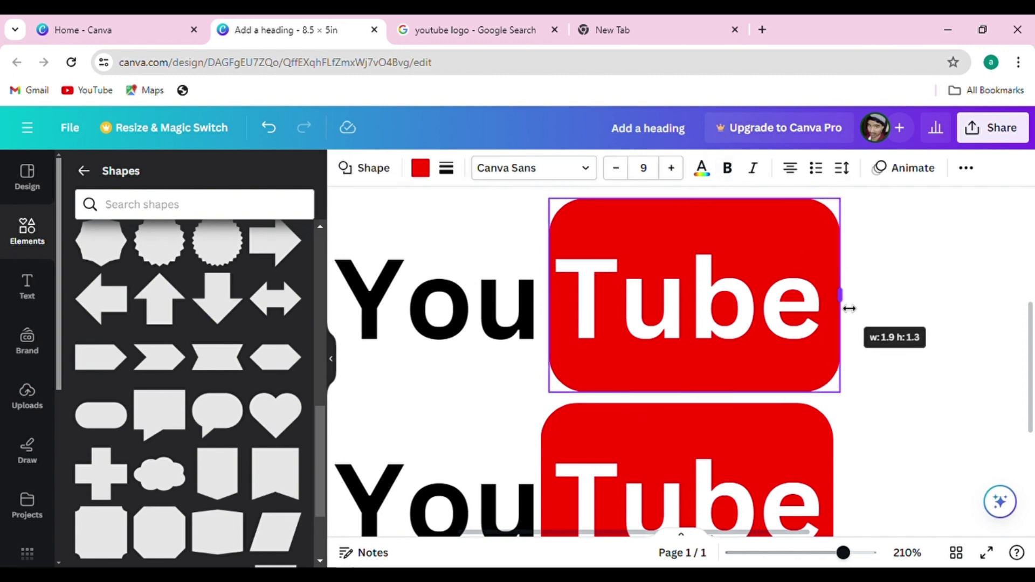
{"action": "left_click", "coordinate": [814, 292]}
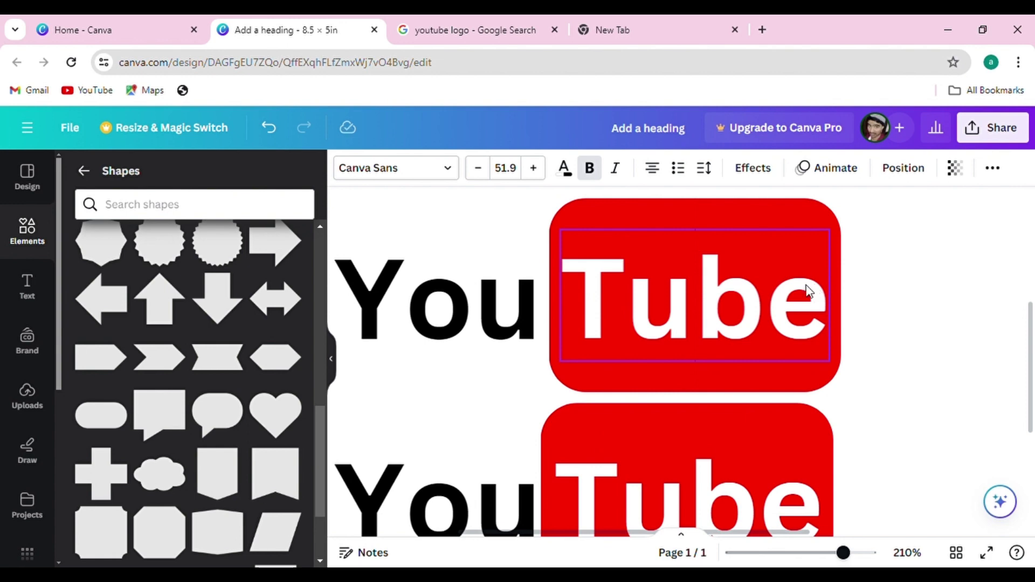
{"action": "scroll", "coordinate": [782, 291], "scroll_direction": "down", "scroll_amount": 5}
{"action": "left_click", "coordinate": [839, 302]}
Delete the lower You/Tube copy and reselect the You/Tube logo for duplicating
{"action": "left_click_drag", "start_coordinate": [439, 337], "coordinate": [793, 472]}
{"action": "key", "text": "Delete"}
{"action": "left_click", "coordinate": [500, 287]}
{"action": "left_click", "coordinate": [669, 319], "text": "shift"}
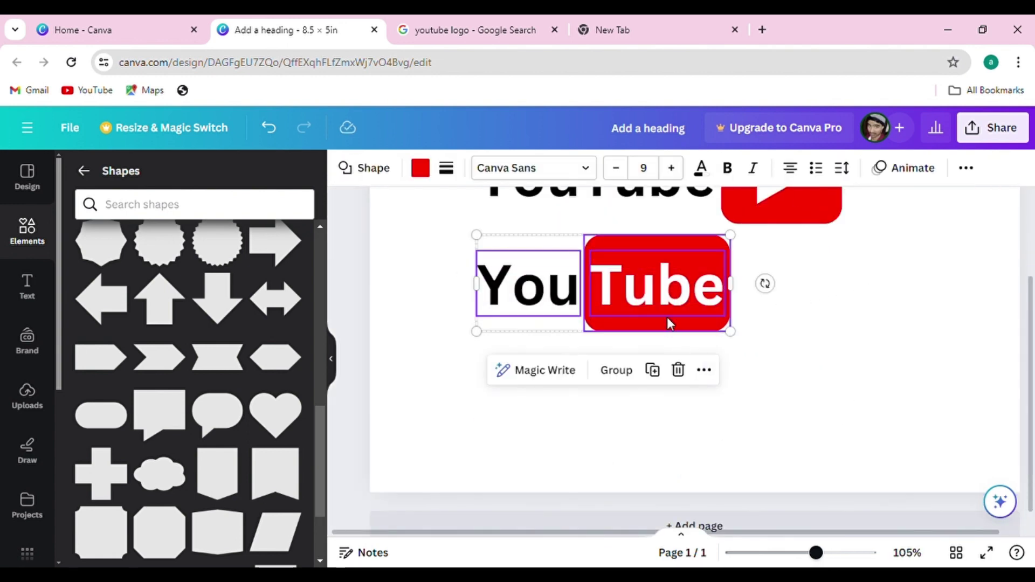
{"action": "mouse_move", "coordinate": [669, 319]}
{"action": "left_mouse_down"}
{"action": "mouse_move", "coordinate": [661, 422]}
{"action": "mouse_move", "coordinate": [662, 413]}
{"action": "left_mouse_up"}
{"action": "key", "text": "ctrl+z"}
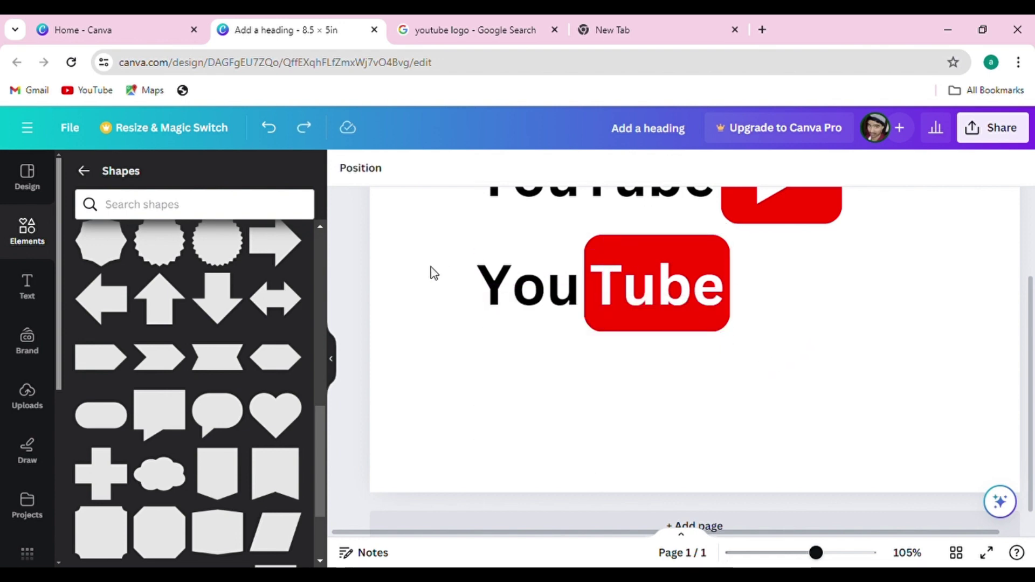
{"action": "left_click_drag", "start_coordinate": [431, 268], "coordinate": [687, 341]}
Place a duplicate of the You/Tube logo below the original
{"action": "left_click", "coordinate": [653, 371]}
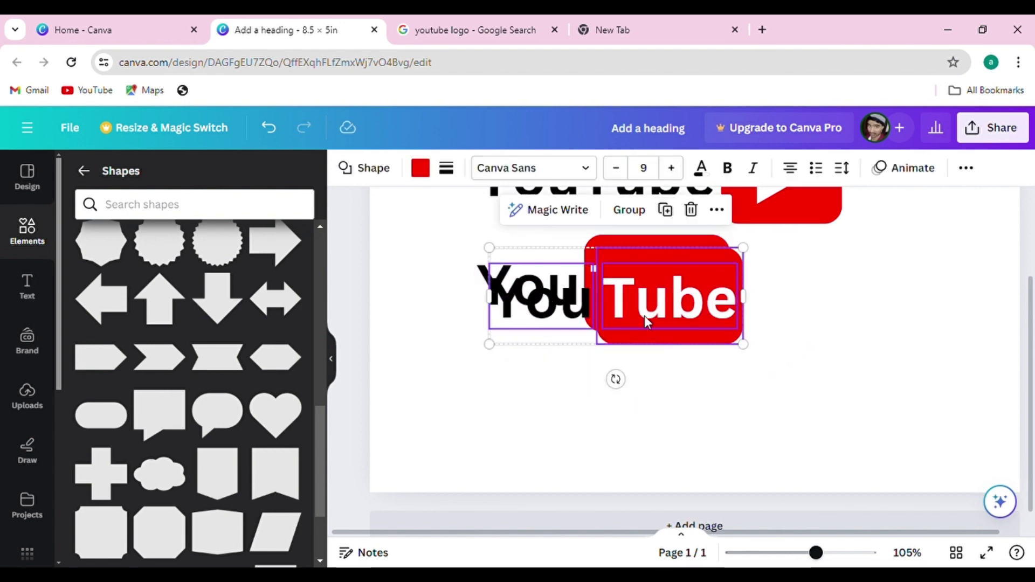
{"action": "left_click_drag", "start_coordinate": [647, 311], "coordinate": [642, 428]}
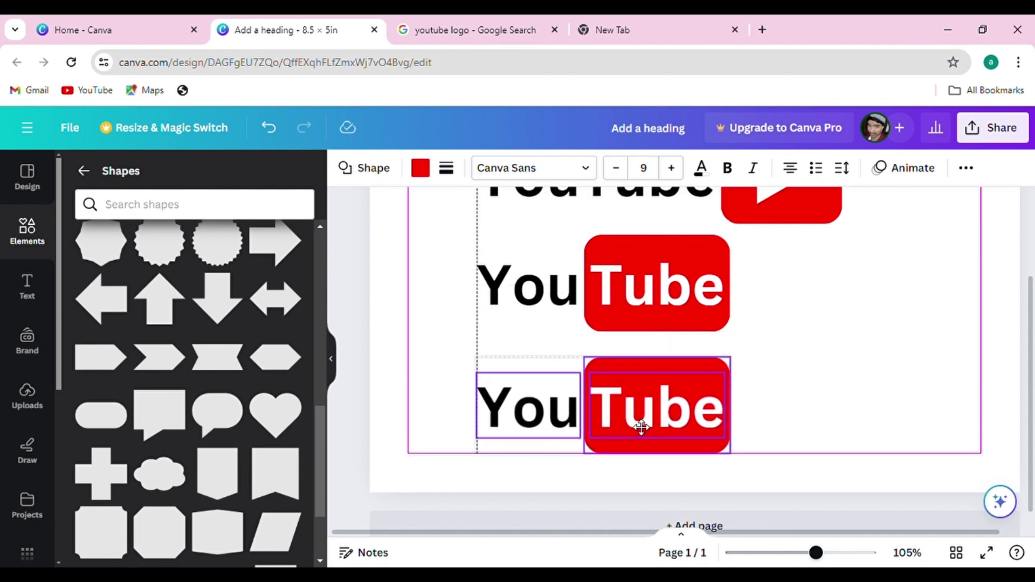
{"action": "left_click", "coordinate": [808, 399]}
{"action": "scroll", "coordinate": [671, 291], "scroll_direction": "down", "scroll_amount": 3}
{"action": "scroll", "coordinate": [619, 468], "scroll_direction": "up", "scroll_amount": 5, "text": "ctrl"}
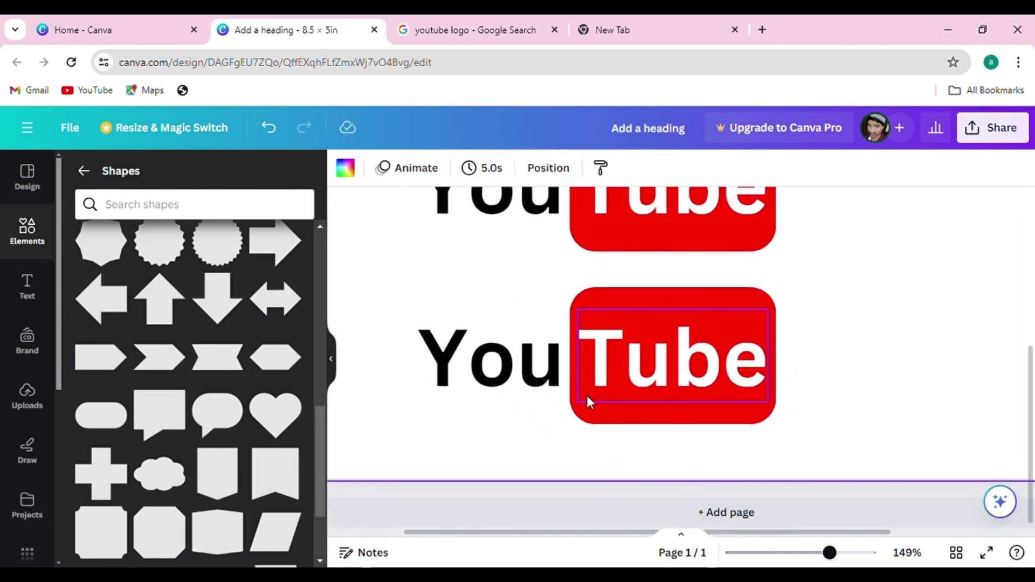
{"action": "left_click_drag", "start_coordinate": [589, 297], "coordinate": [727, 423]}
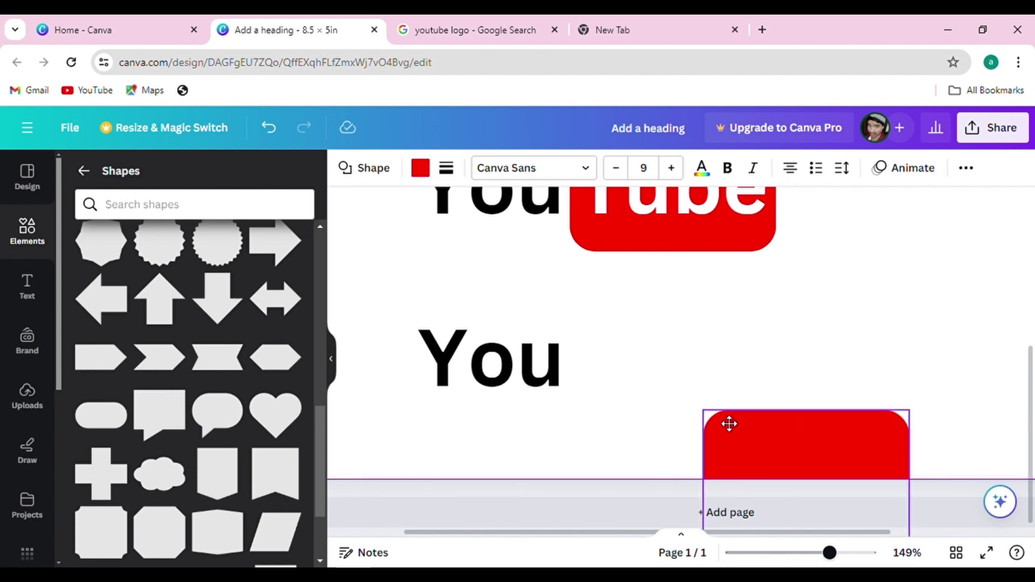
{"action": "key", "text": "ctrl+z"}
{"action": "left_click", "coordinate": [660, 459]}
Stack the copy with 'You' centred above the red Tube box, then shrink it slightly
{"action": "left_click_drag", "start_coordinate": [826, 336], "coordinate": [674, 429]}
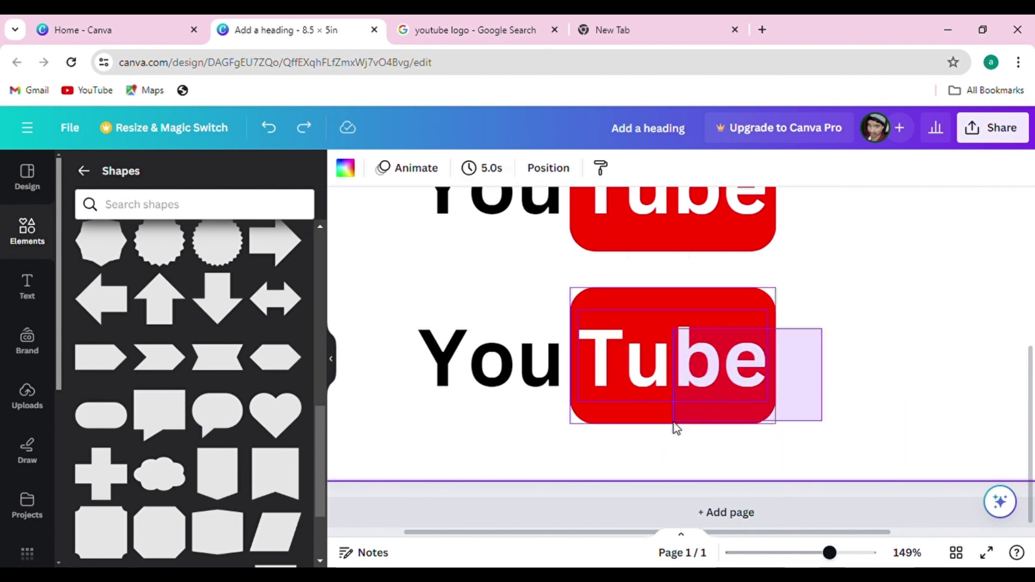
{"action": "left_click_drag", "start_coordinate": [690, 388], "coordinate": [640, 465]}
{"action": "left_click", "coordinate": [490, 365]}
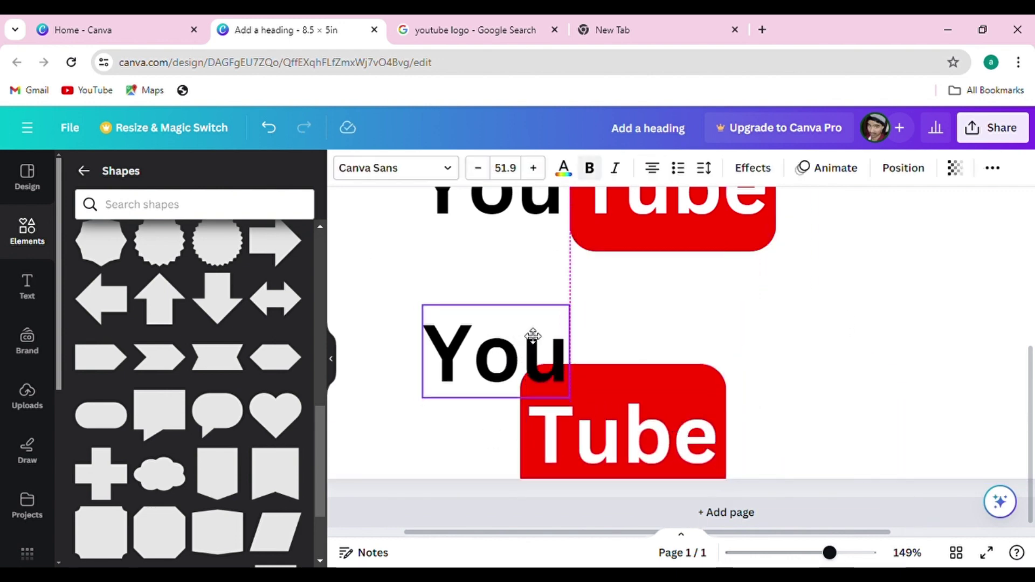
{"action": "left_click_drag", "start_coordinate": [531, 338], "coordinate": [618, 335]}
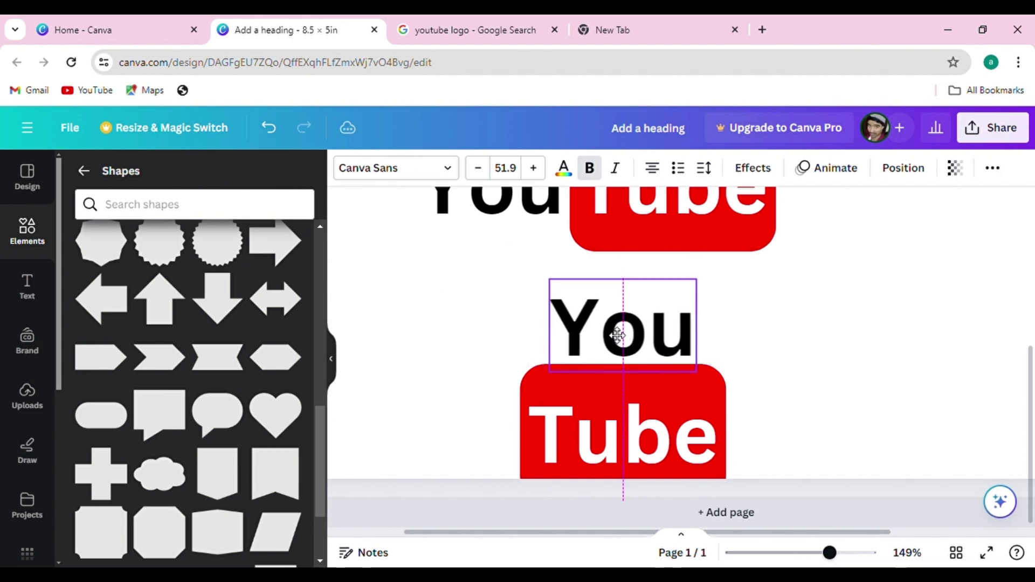
{"action": "left_click_drag", "start_coordinate": [435, 312], "coordinate": [735, 483]}
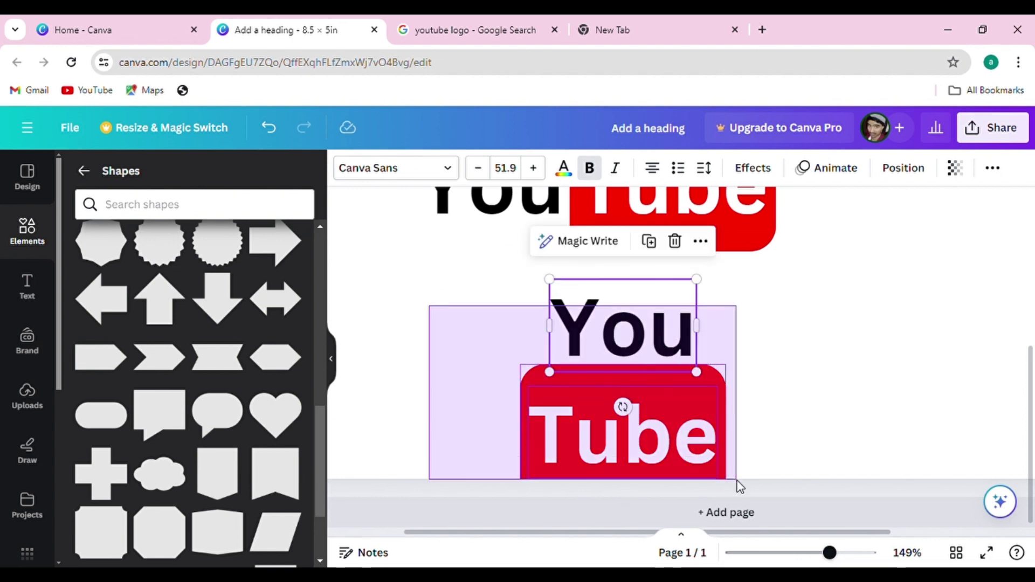
{"action": "left_click_drag", "start_coordinate": [678, 432], "coordinate": [678, 382]}
{"action": "left_click_drag", "start_coordinate": [724, 242], "coordinate": [692, 269]}
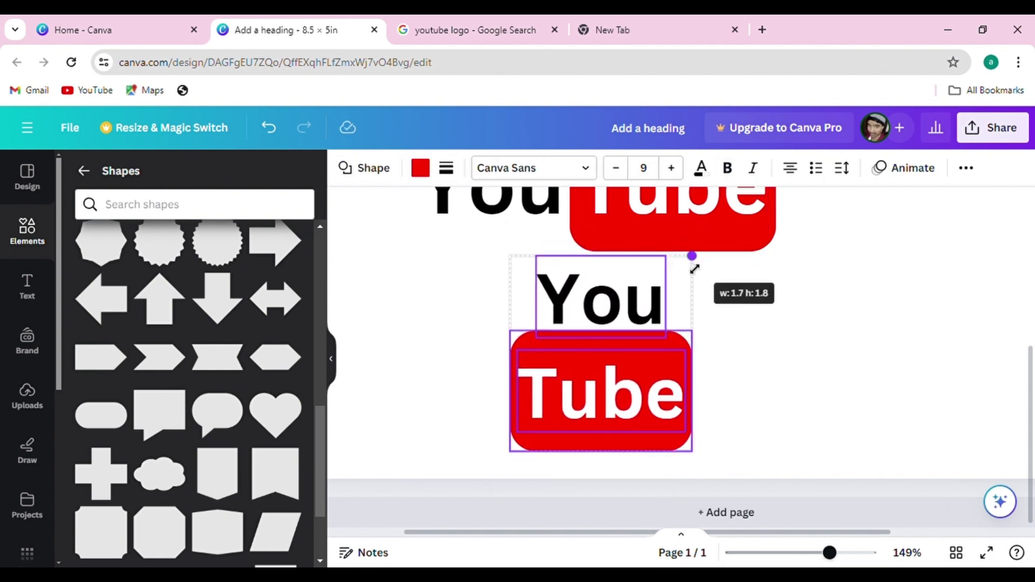
{"action": "scroll", "coordinate": [743, 388], "scroll_direction": "down", "scroll_amount": 5}
Shrink the stacked Tube box group and move it up closer to 'You'
{"action": "left_click", "coordinate": [798, 348]}
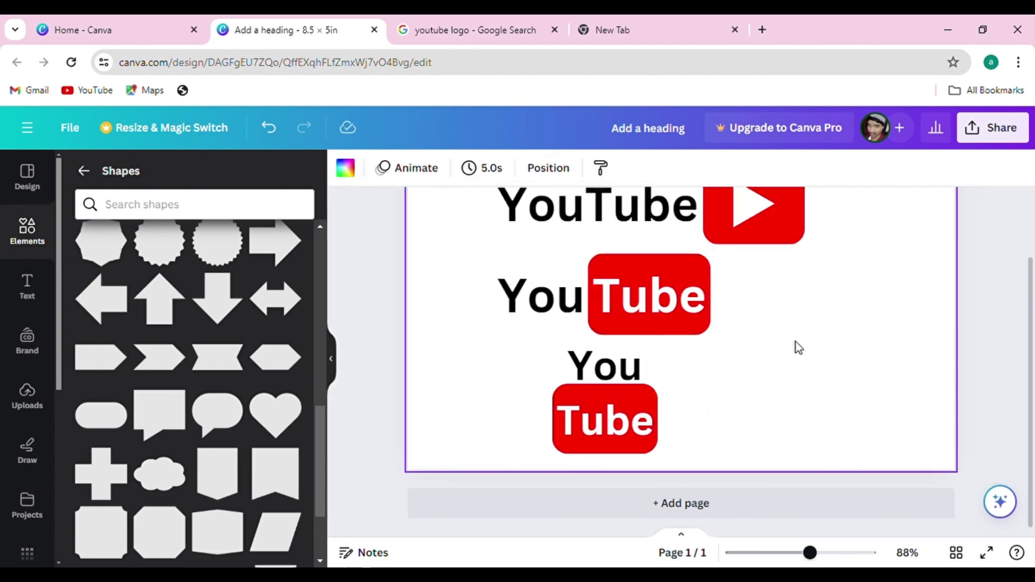
{"action": "scroll", "coordinate": [687, 393], "scroll_direction": "up", "scroll_amount": 5}
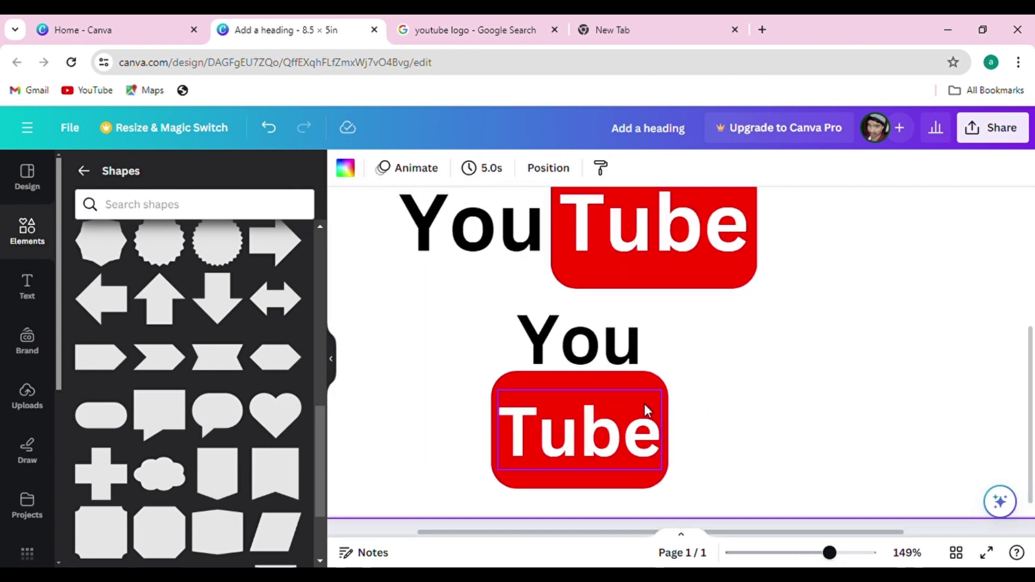
{"action": "scroll", "coordinate": [645, 403], "scroll_direction": "down", "scroll_amount": 3}
{"action": "scroll", "coordinate": [673, 358], "scroll_direction": "up", "scroll_amount": 2}
{"action": "left_click_drag", "start_coordinate": [462, 386], "coordinate": [723, 466]}
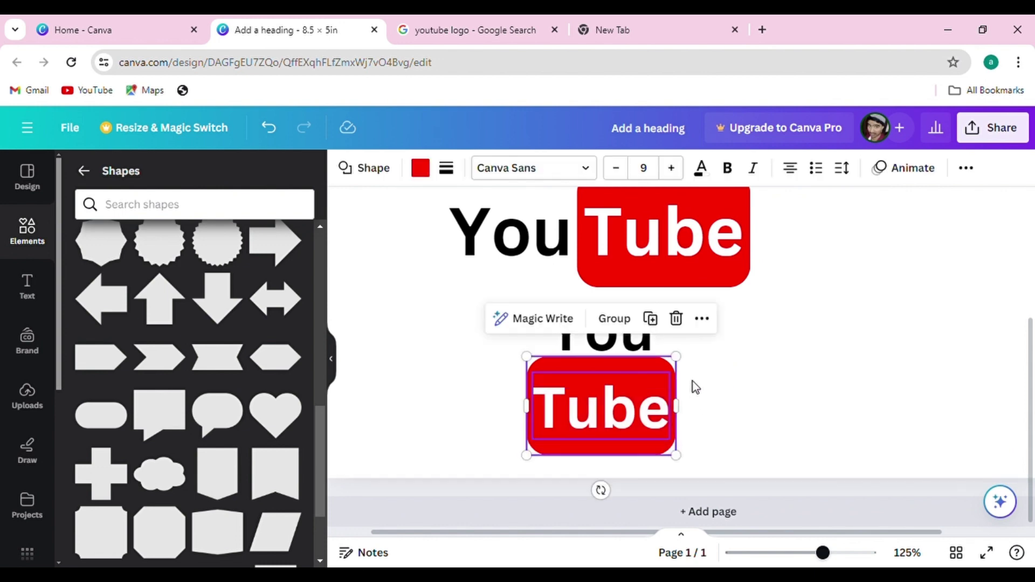
{"action": "left_click_drag", "start_coordinate": [675, 358], "coordinate": [673, 377]}
{"action": "scroll", "coordinate": [635, 426], "scroll_direction": "up", "scroll_amount": 5}
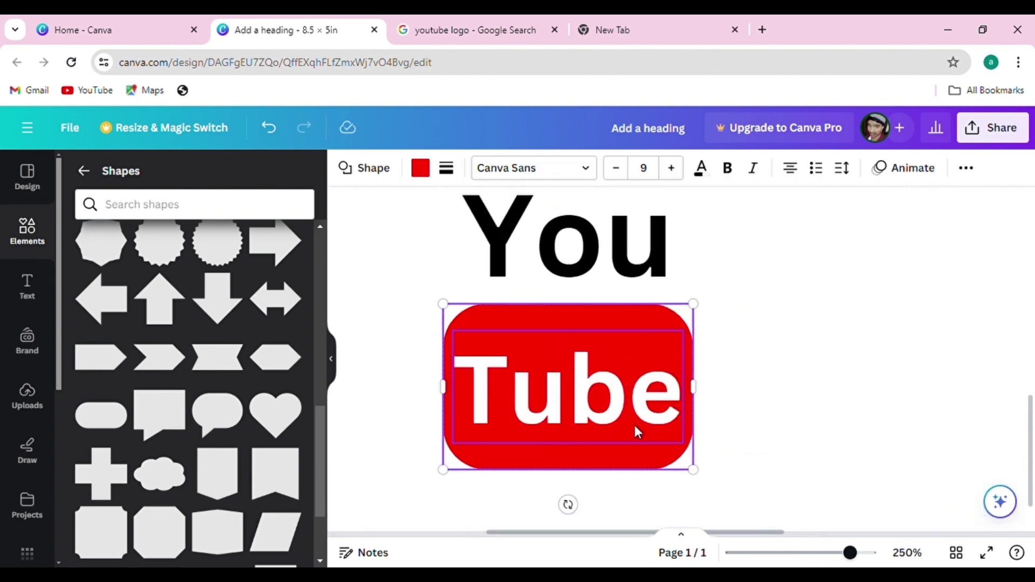
{"action": "left_click_drag", "start_coordinate": [635, 426], "coordinate": [660, 410]}
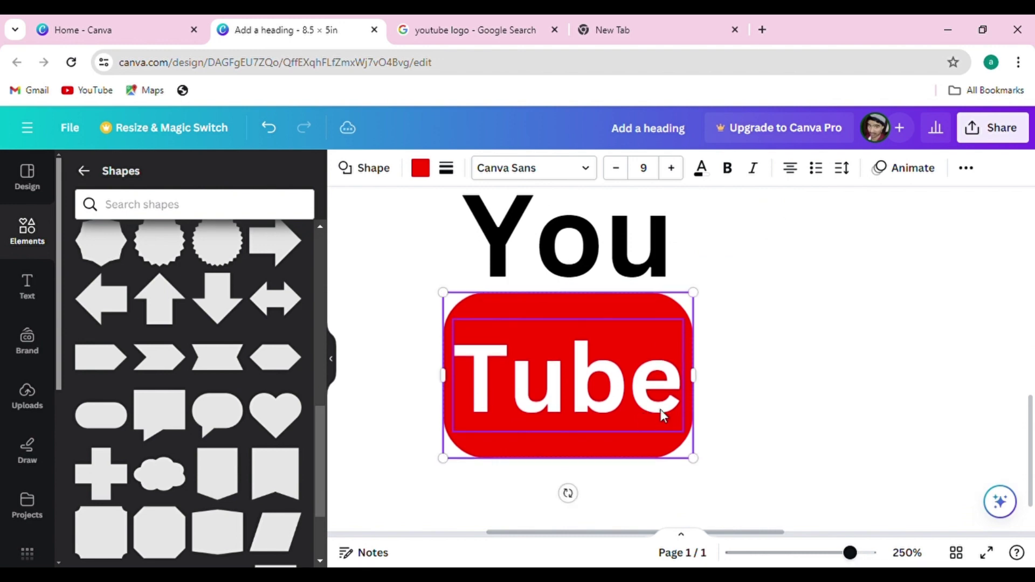
{"action": "left_click", "coordinate": [847, 389]}
Shorten the red box from the top to about 1.4 × 0.8 around 'Tube'
{"action": "left_click", "coordinate": [648, 320]}
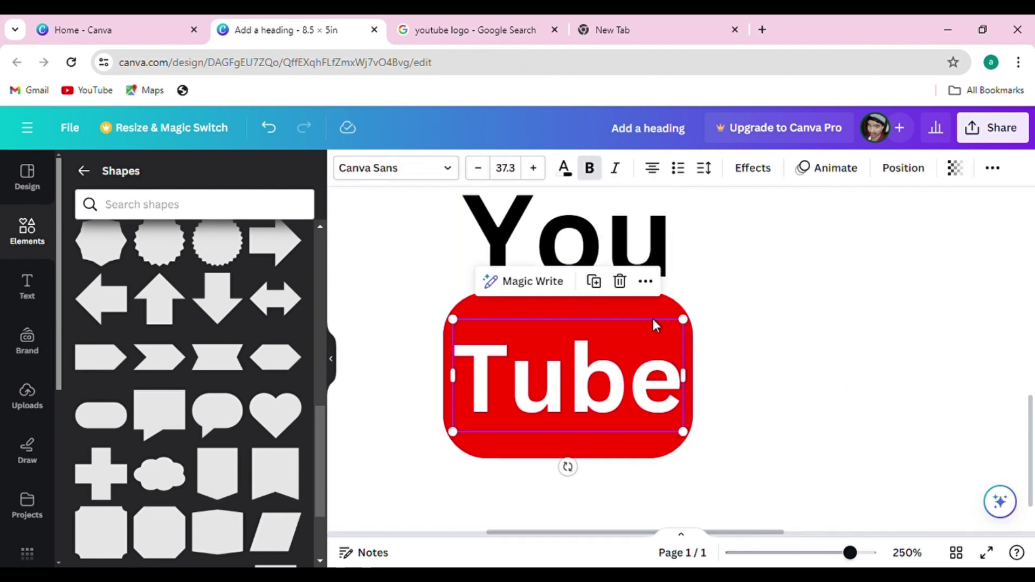
{"action": "mouse_move", "coordinate": [582, 302]}
{"action": "left_mouse_down"}
{"action": "mouse_move", "coordinate": [582, 317]}
{"action": "mouse_move", "coordinate": [580, 306]}
{"action": "left_mouse_up"}
{"action": "left_click", "coordinate": [776, 333]}
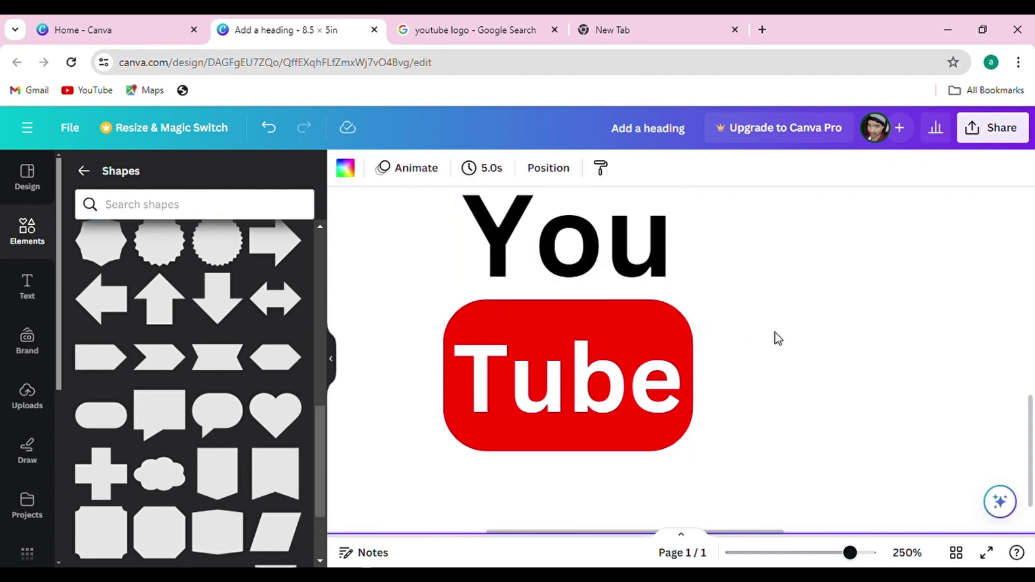
{"action": "scroll", "coordinate": [712, 370], "scroll_direction": "down", "scroll_amount": 3}
{"action": "scroll", "coordinate": [707, 386], "scroll_direction": "down", "scroll_amount": 2}
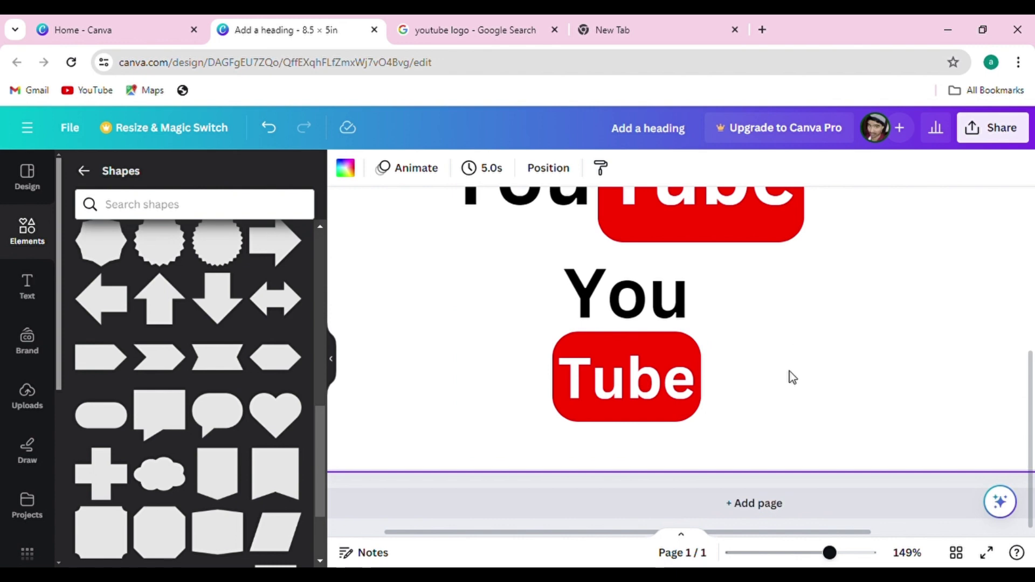
{"action": "scroll", "coordinate": [792, 372], "scroll_direction": "down", "scroll_amount": 2}
{"action": "scroll", "coordinate": [754, 385], "scroll_direction": "down", "scroll_amount": 1}
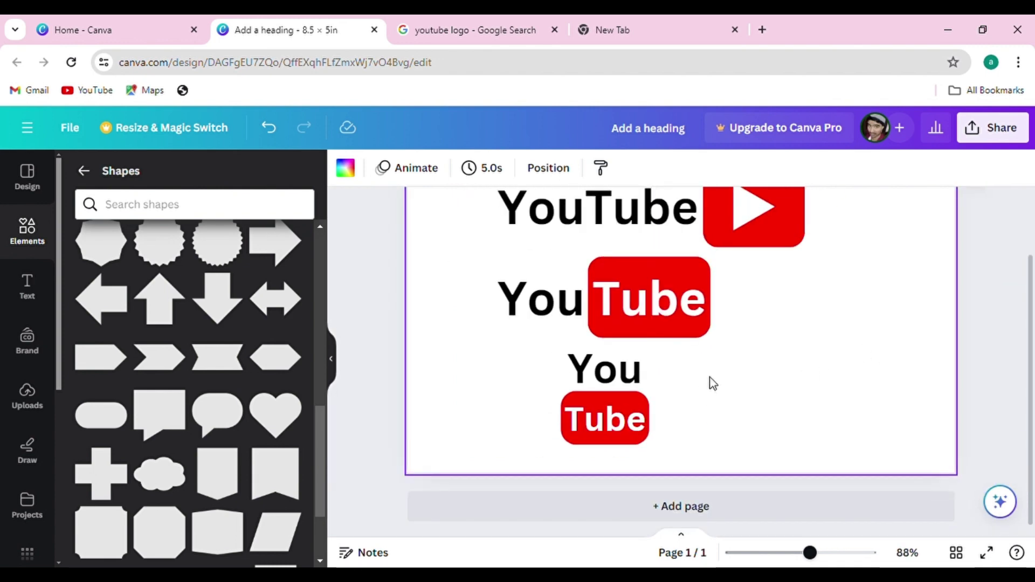
{"action": "scroll", "coordinate": [709, 383], "scroll_direction": "down", "scroll_amount": 1}
Move the stacked You/Tube logo to sit right of the middle logo
{"action": "left_click_drag", "start_coordinate": [515, 238], "coordinate": [749, 285]}
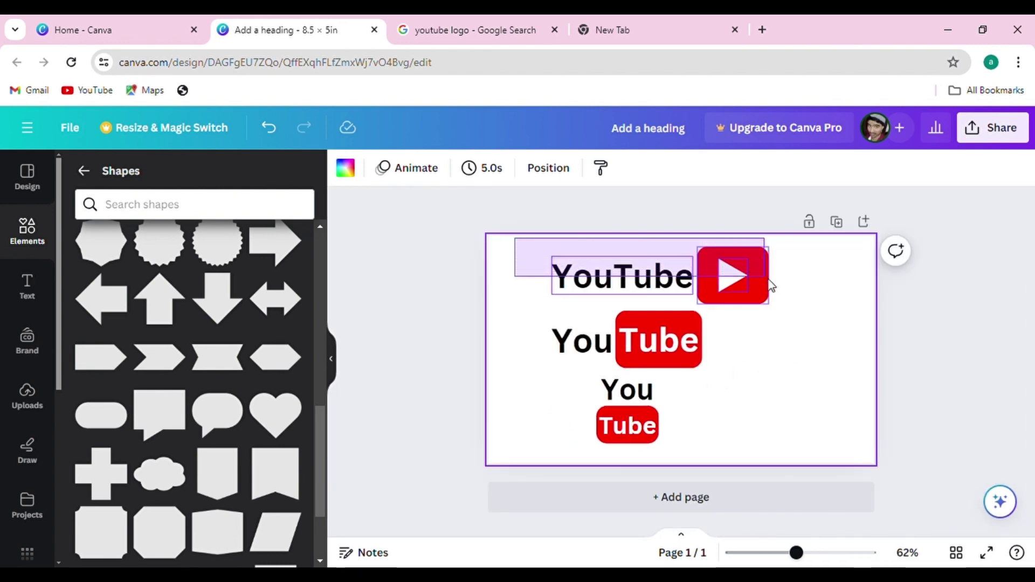
{"action": "left_click", "coordinate": [819, 349]}
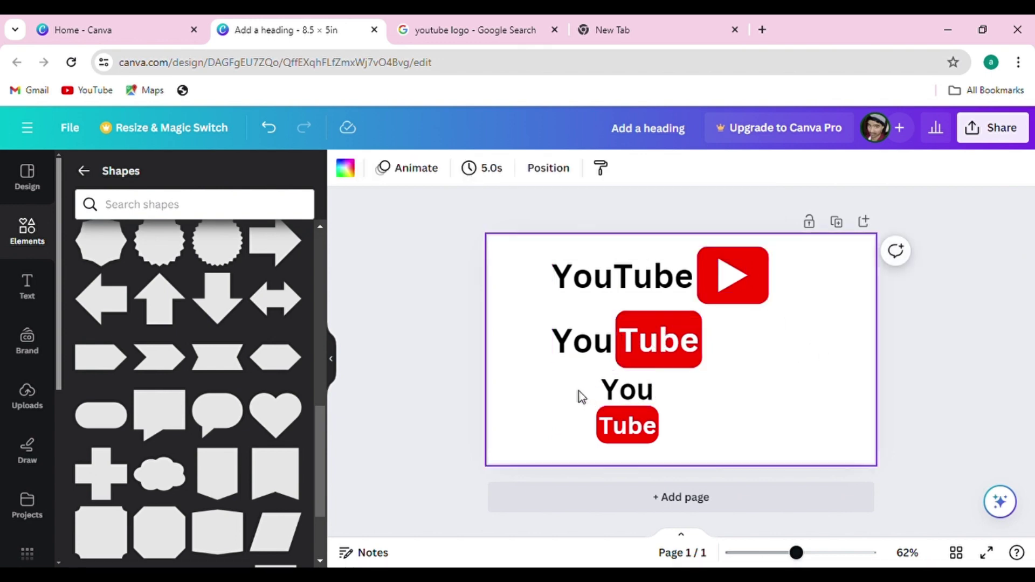
{"action": "mouse_move", "coordinate": [579, 394]}
{"action": "left_mouse_down"}
{"action": "mouse_move", "coordinate": [668, 451]}
{"action": "mouse_move", "coordinate": [754, 373]}
{"action": "left_mouse_up"}
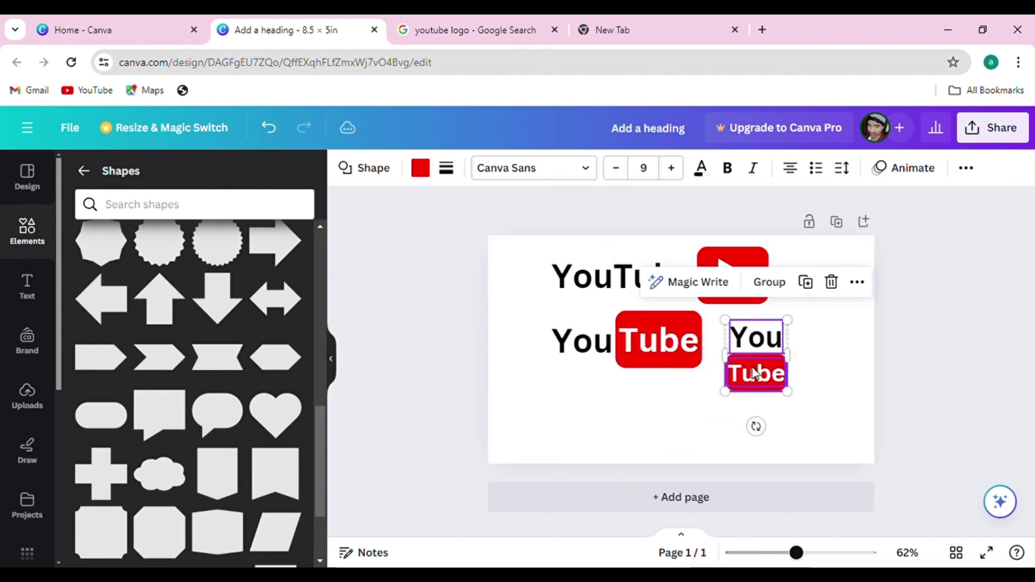
{"action": "left_click", "coordinate": [772, 270]}
Copy the top YouTube logo to the bottom row, with the play button before the text
{"action": "mouse_move", "coordinate": [533, 231]}
{"action": "left_mouse_down"}
{"action": "mouse_move", "coordinate": [728, 263]}
{"action": "mouse_move", "coordinate": [722, 417]}
{"action": "left_mouse_up"}
{"action": "left_click", "coordinate": [864, 376]}
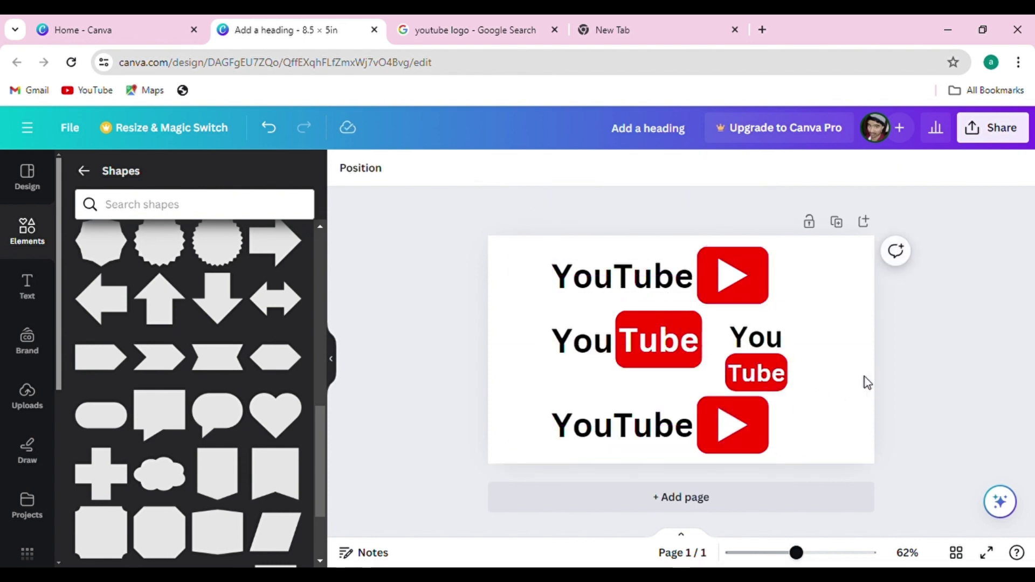
{"action": "left_click", "coordinate": [732, 441]}
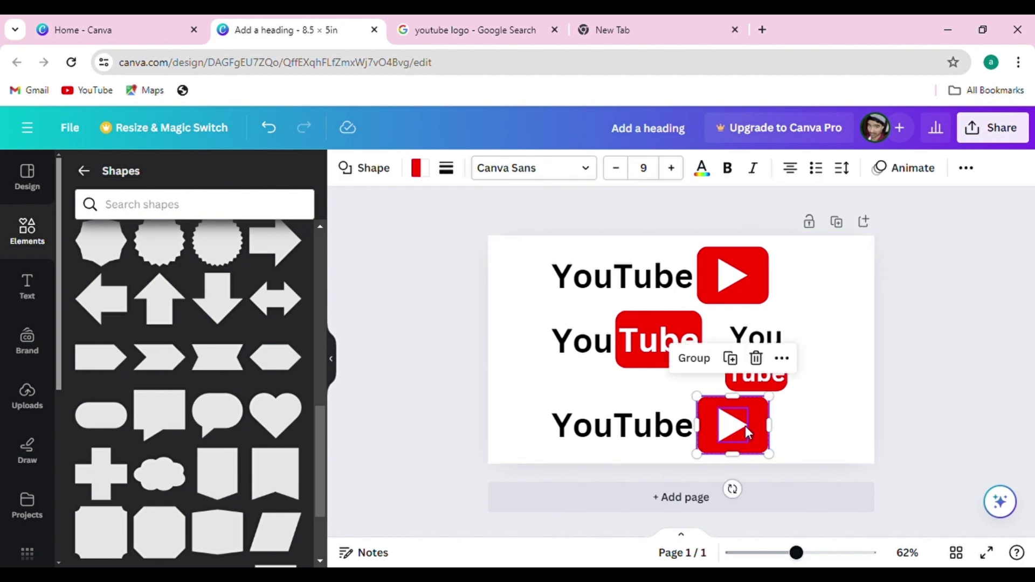
{"action": "left_click_drag", "start_coordinate": [745, 425], "coordinate": [533, 427]}
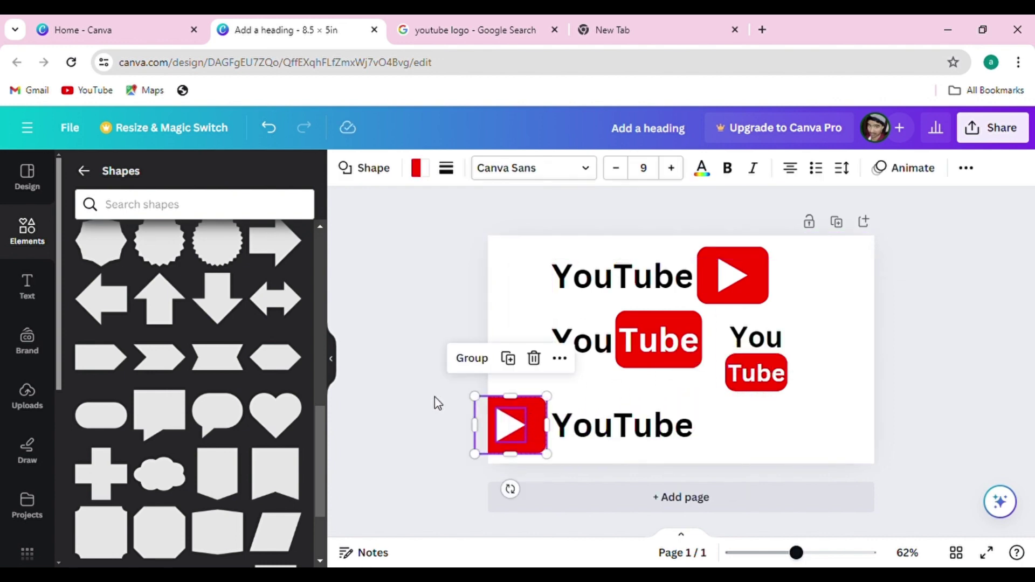
Shift the bottom play-button-first logo right to centre it on the page
{"action": "left_click_drag", "start_coordinate": [434, 400], "coordinate": [694, 458]}
{"action": "left_click_drag", "start_coordinate": [631, 439], "coordinate": [681, 440]}
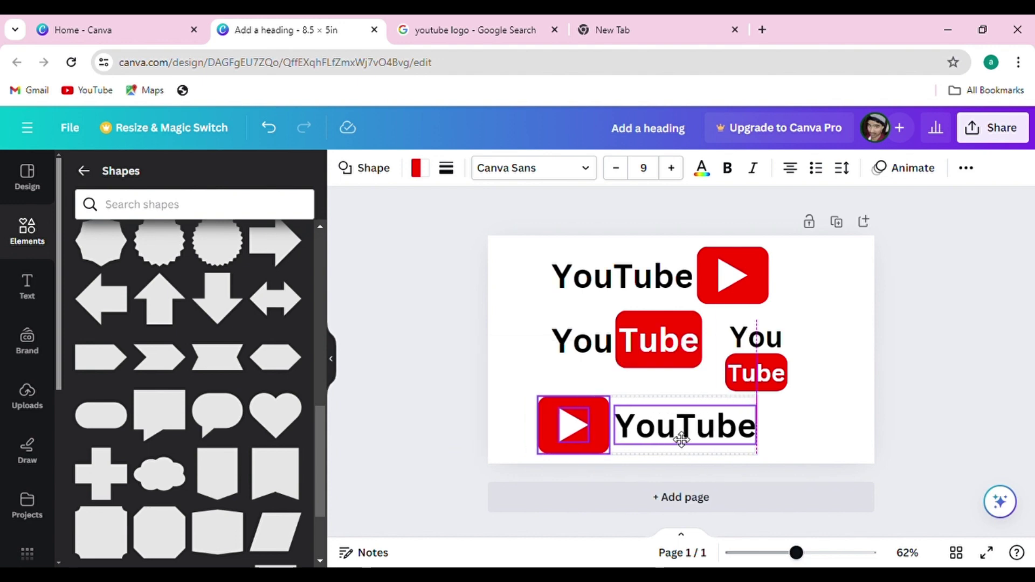
{"action": "left_click", "coordinate": [911, 336]}
{"action": "scroll", "coordinate": [700, 478], "scroll_direction": "up", "scroll_amount": 3}
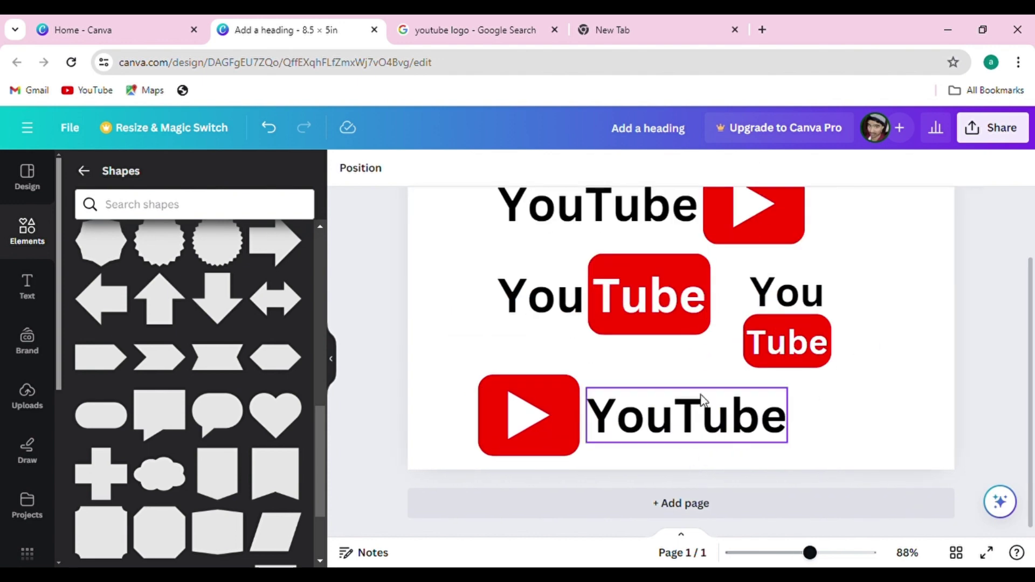
{"action": "scroll", "coordinate": [682, 436], "scroll_direction": "up", "scroll_amount": 2}
{"action": "scroll", "coordinate": [668, 379], "scroll_direction": "down", "scroll_amount": 3}
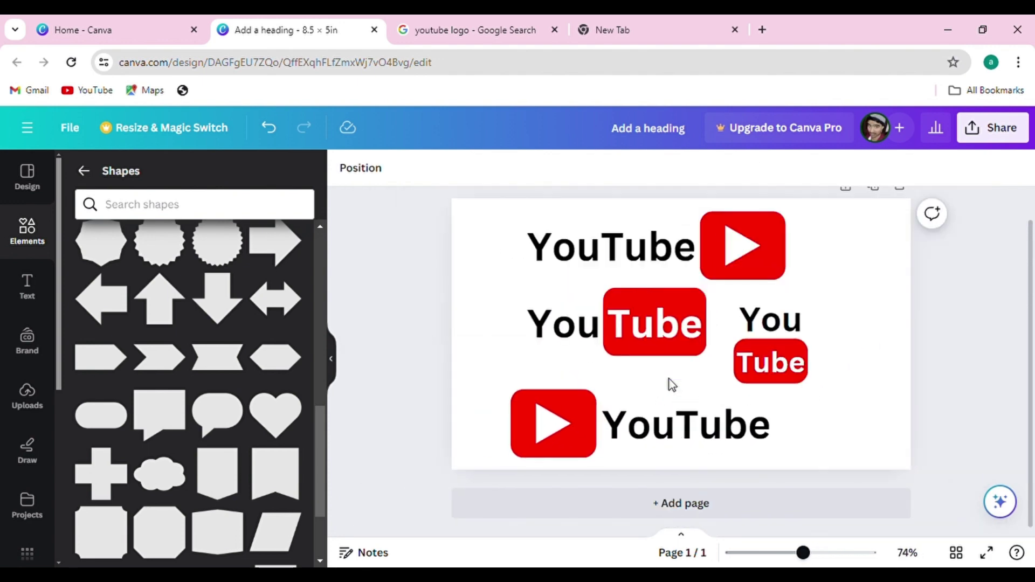
{"action": "left_click", "coordinate": [892, 328]}
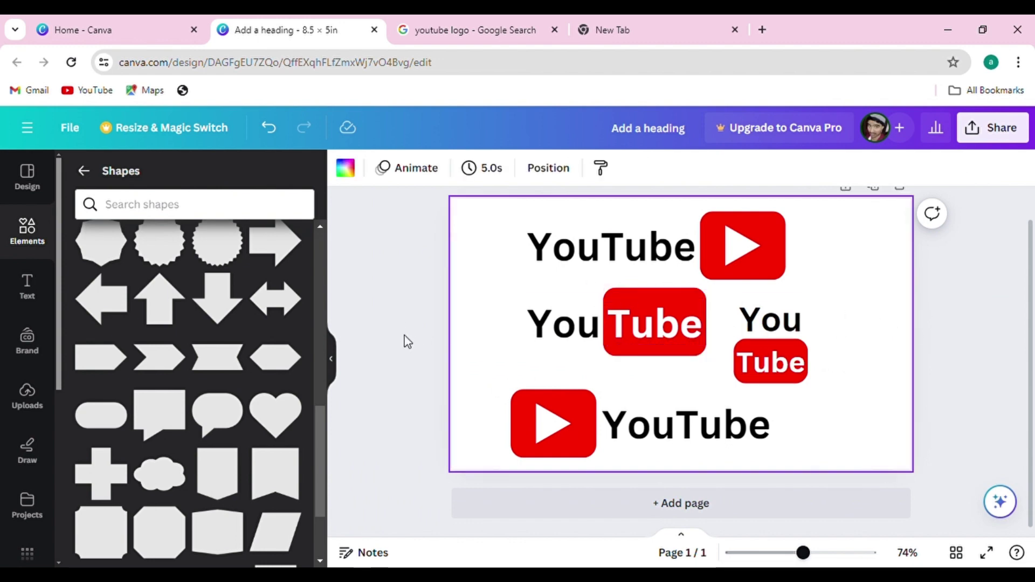
Collapse the Shapes panel to widen the workspace around the four logos
{"action": "left_click", "coordinate": [333, 360]}
{"action": "left_click", "coordinate": [833, 331]}
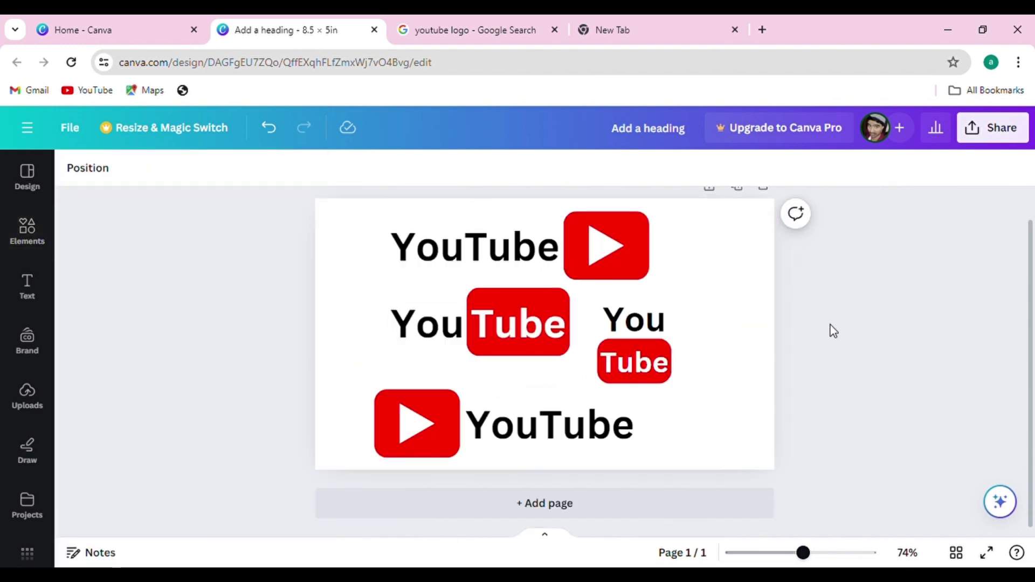
{"action": "scroll", "coordinate": [752, 287], "scroll_direction": "up", "scroll_amount": 2}
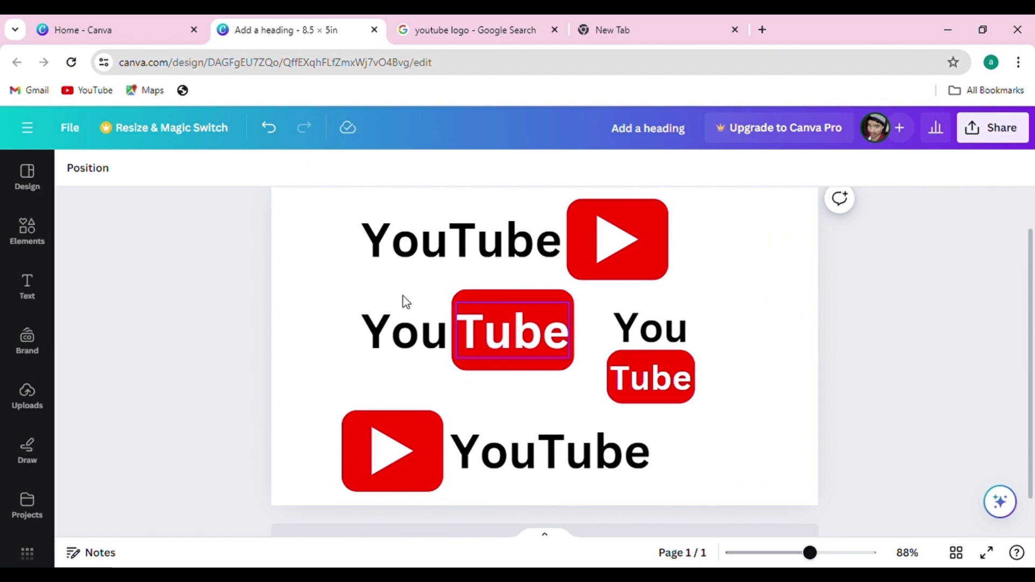
{"action": "left_click", "coordinate": [294, 306]}
{"action": "left_click_drag", "start_coordinate": [324, 416], "coordinate": [655, 488]}
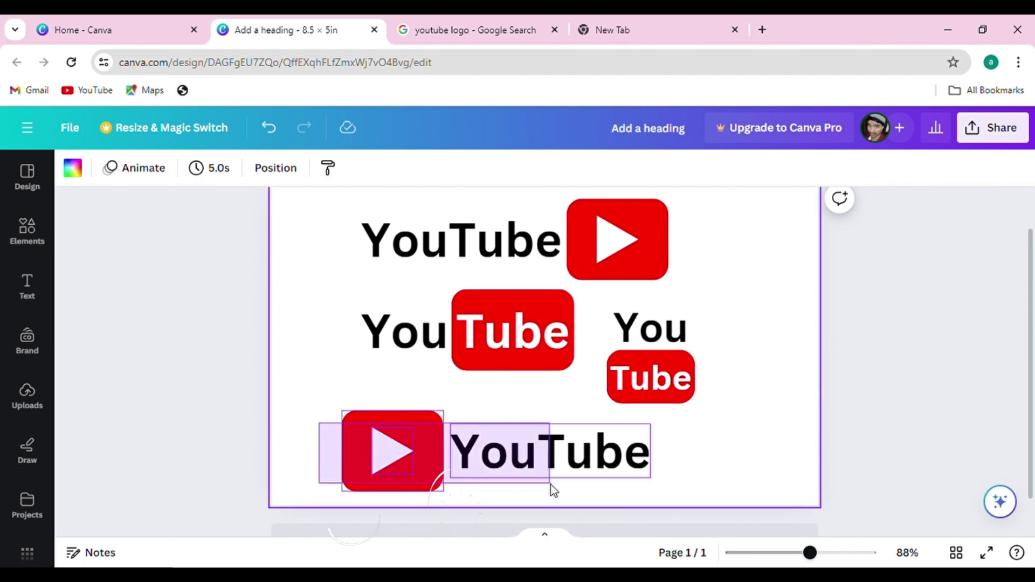
{"action": "left_click", "coordinate": [754, 416]}
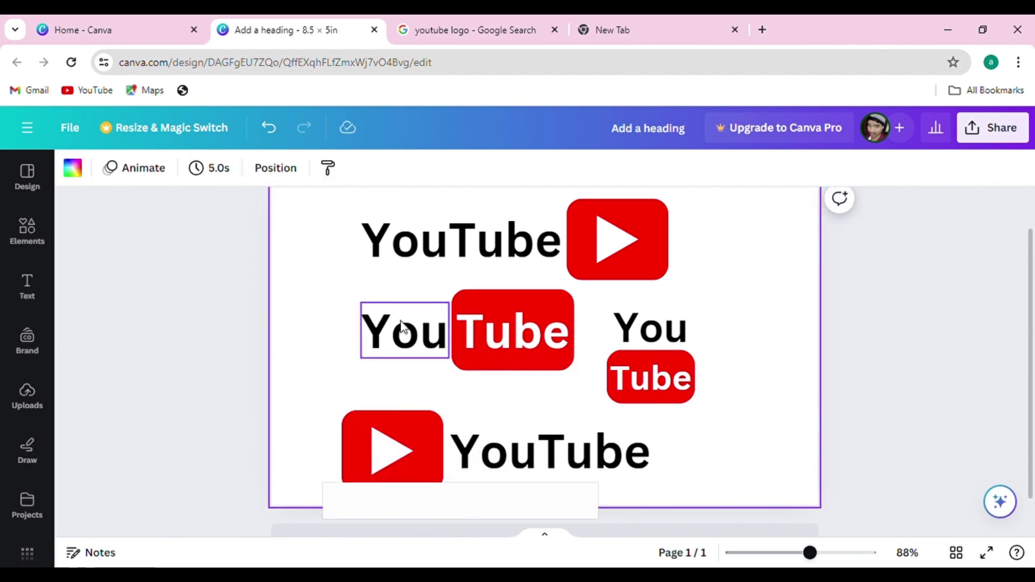
Nudge the stacked You and Tube pieces together slightly up and right
{"action": "left_click_drag", "start_coordinate": [597, 300], "coordinate": [707, 405]}
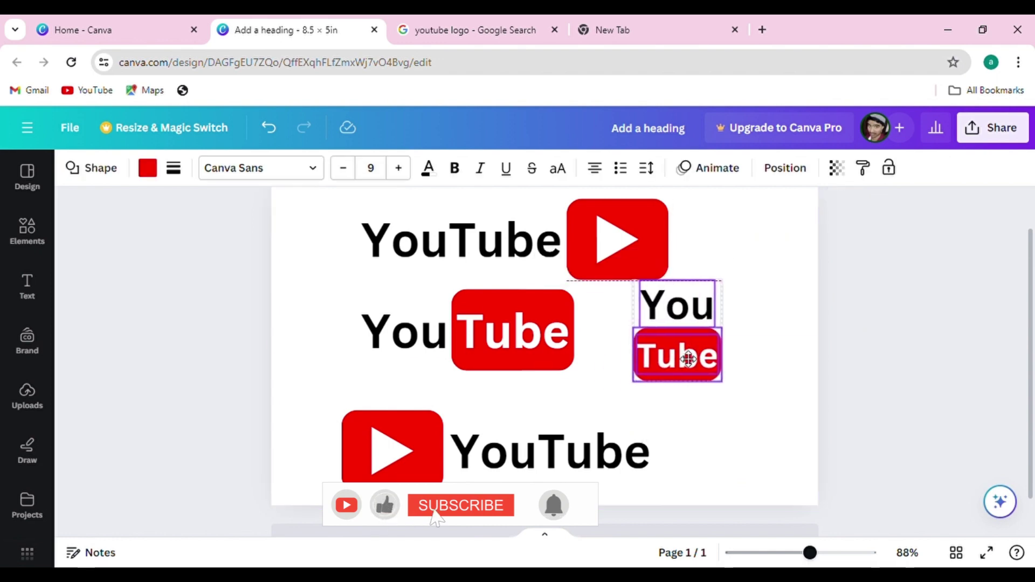
{"action": "left_click_drag", "start_coordinate": [657, 372], "coordinate": [674, 362]}
{"action": "left_click", "coordinate": [810, 345]}
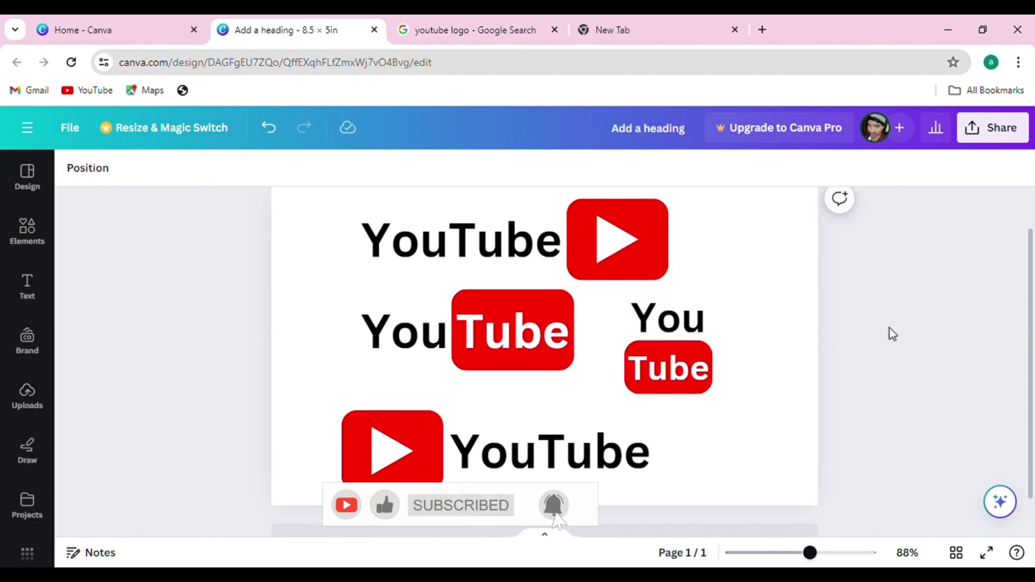